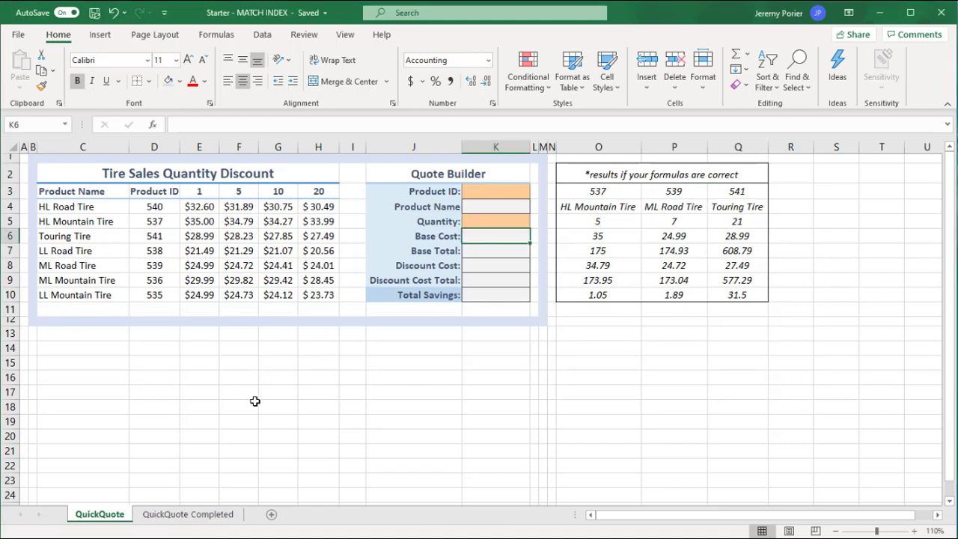
Examine the quantity break headers and the HL Road Tire's price at each tier on the QuickQuote Completed sheet.
{"action": "left_click", "coordinate": [171, 517]}
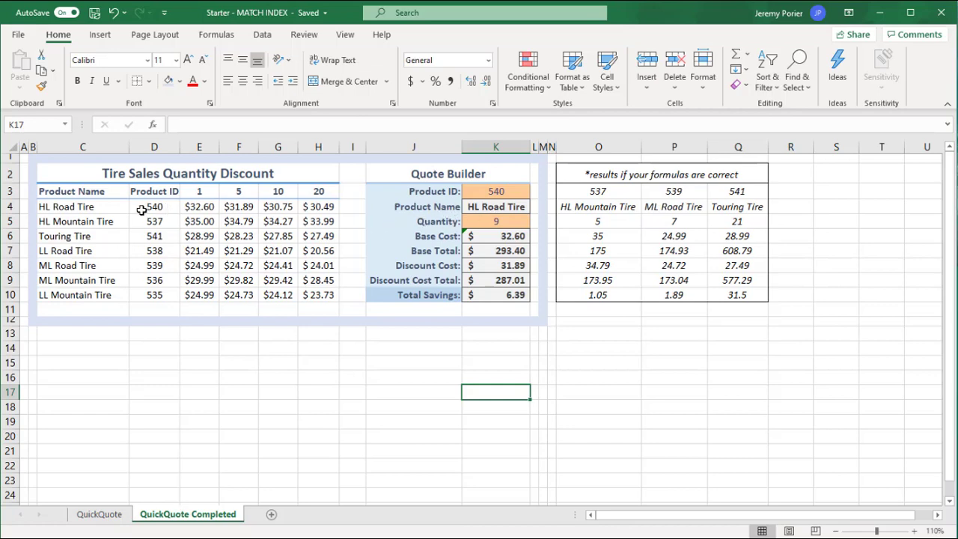
{"action": "left_click", "coordinate": [201, 194]}
{"action": "left_click", "coordinate": [244, 193]}
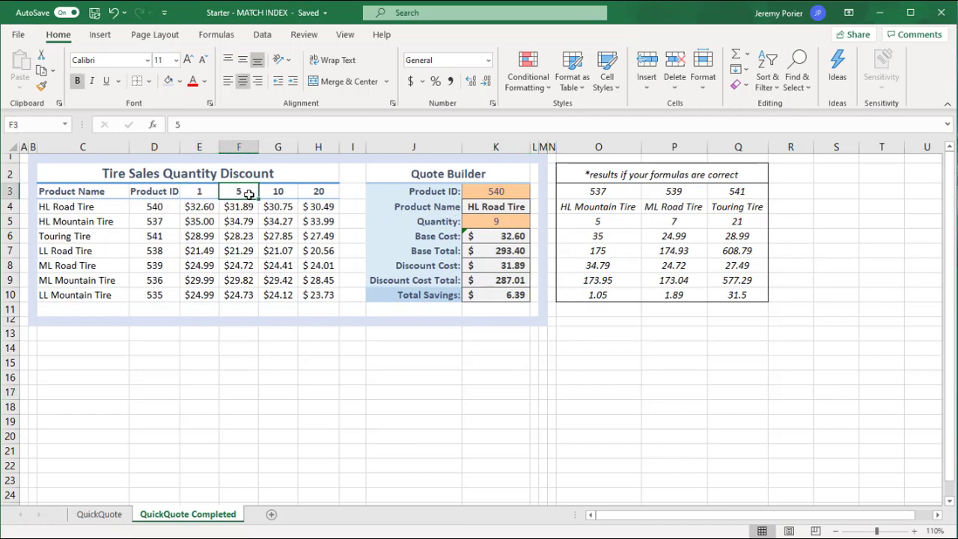
{"action": "left_click", "coordinate": [281, 193]}
{"action": "left_click", "coordinate": [318, 192]}
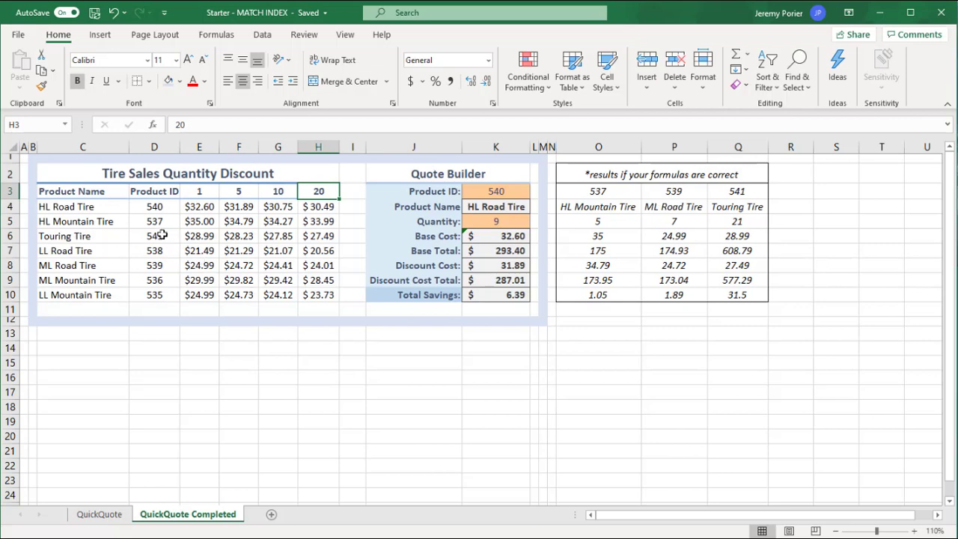
{"action": "left_click", "coordinate": [152, 207]}
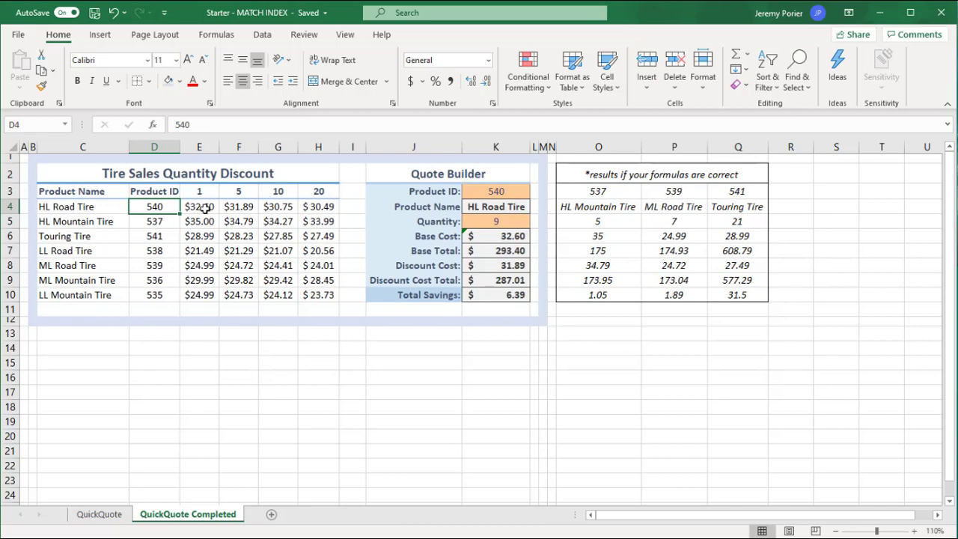
{"action": "left_click", "coordinate": [242, 206]}
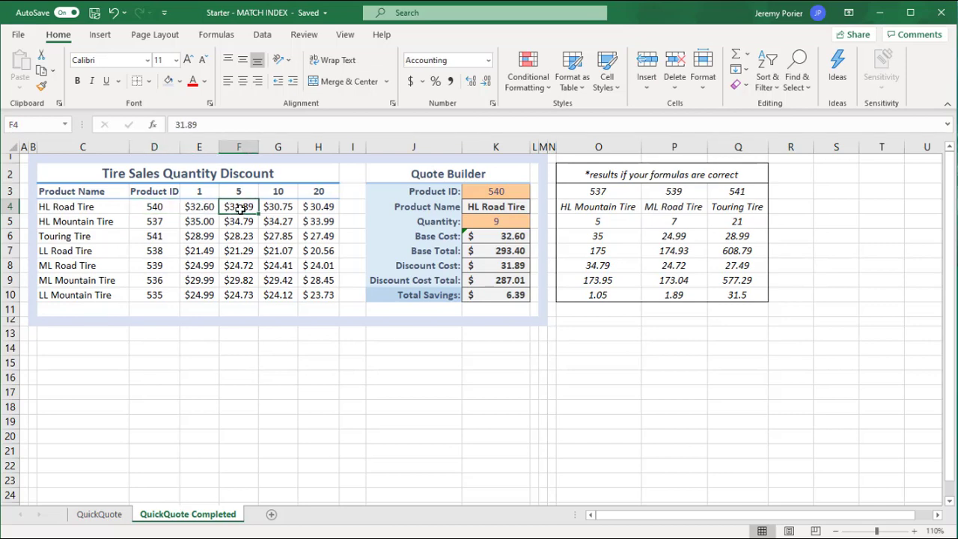
{"action": "left_click", "coordinate": [285, 210]}
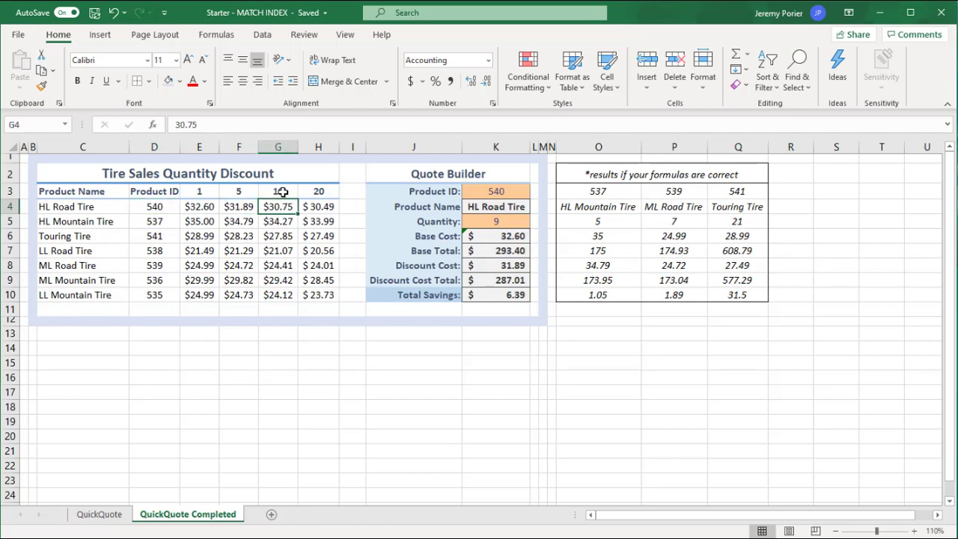
{"action": "left_click", "coordinate": [319, 208]}
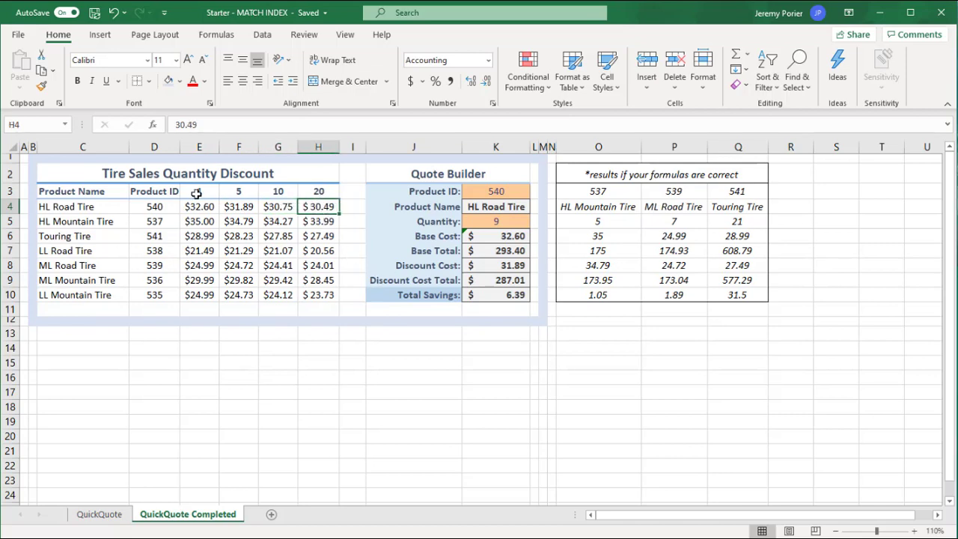
Set the Quote Builder's Product ID to 537 and autofit column K to its contents.
{"action": "left_click", "coordinate": [500, 193]}
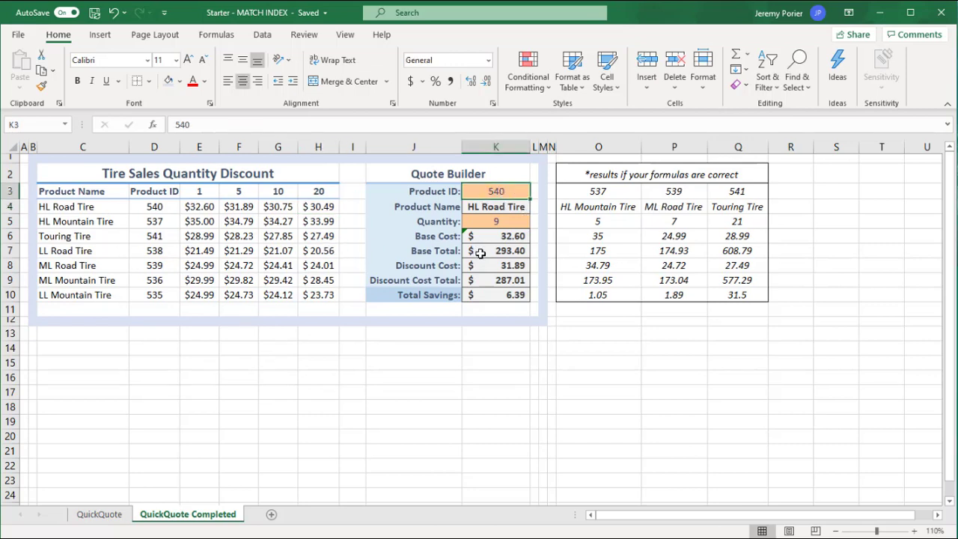
{"action": "type", "text": "537"}
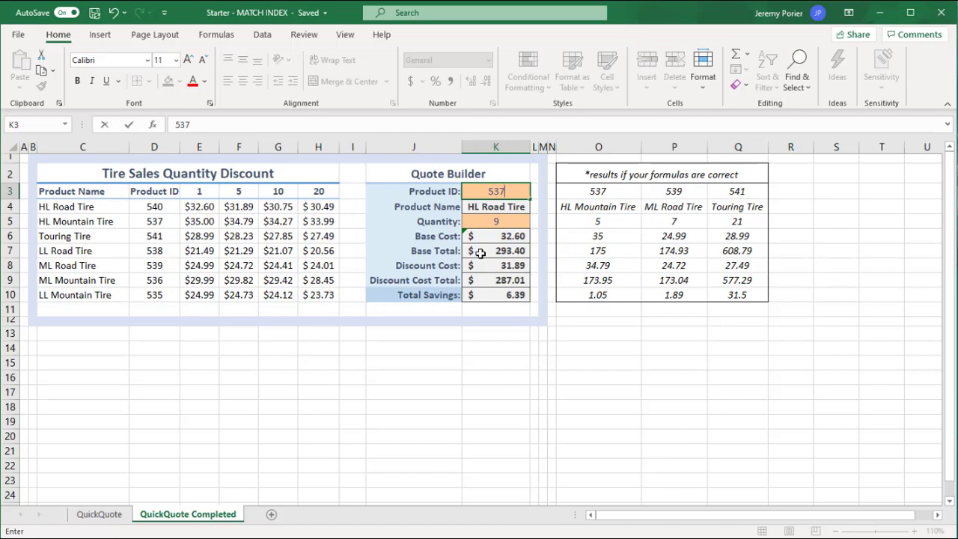
{"action": "key", "text": "Return"}
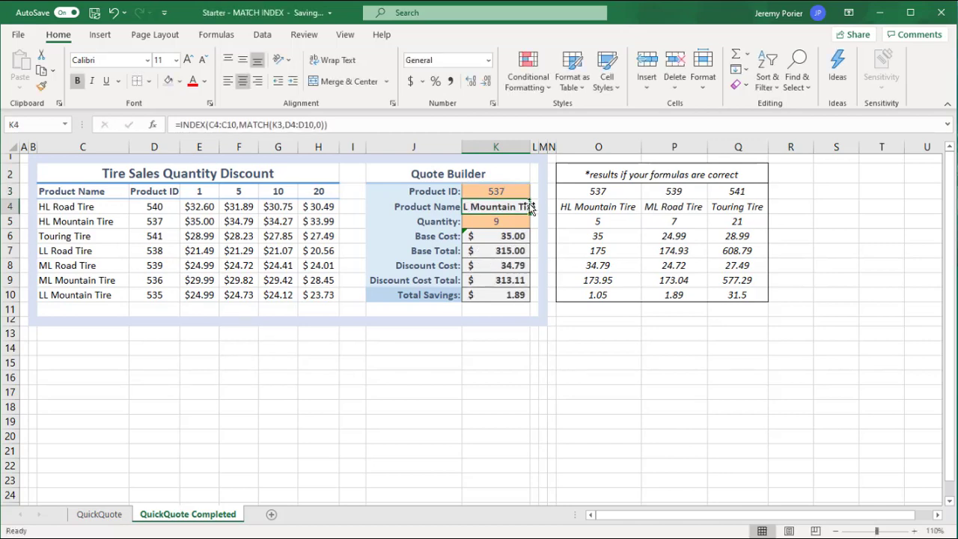
{"action": "double_click", "coordinate": [530, 146]}
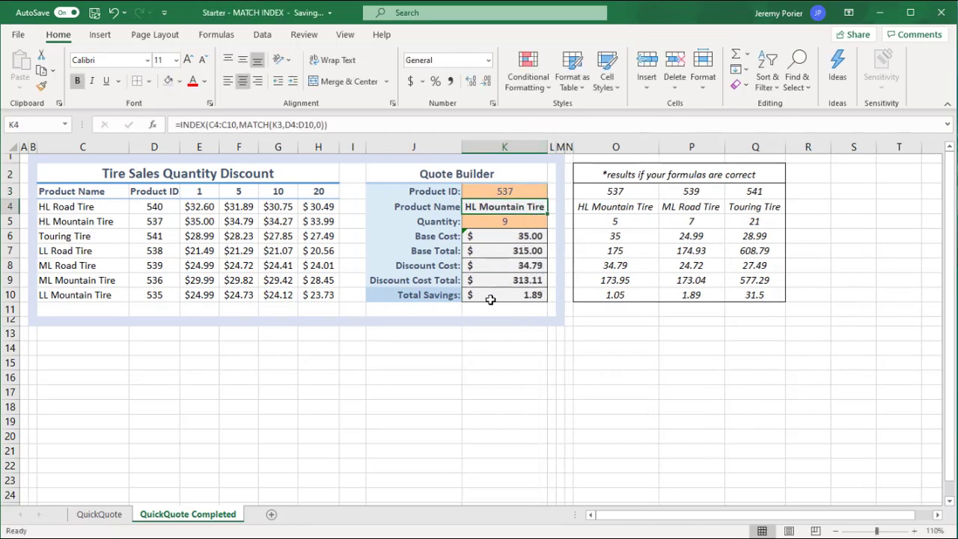
Set the quote quantity to 4 and check the HL Mountain Tire's single-unit price in the discount table.
{"action": "left_click", "coordinate": [503, 222]}
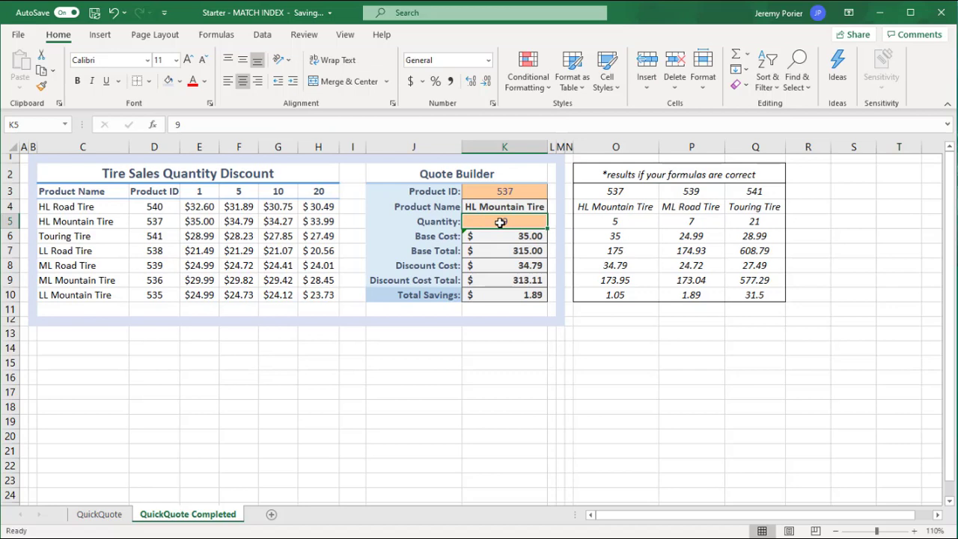
{"action": "type", "text": "4"}
{"action": "key", "text": "Return"}
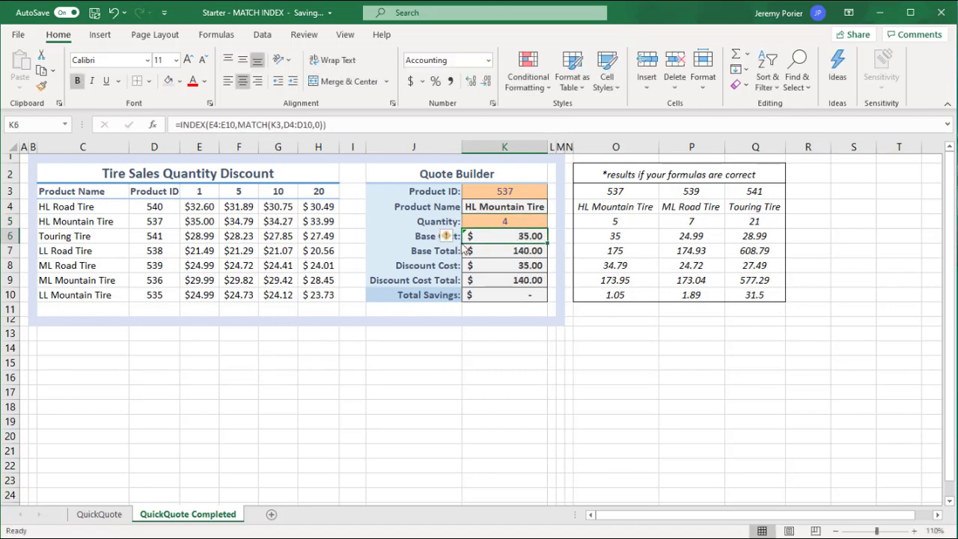
{"action": "left_click", "coordinate": [196, 220]}
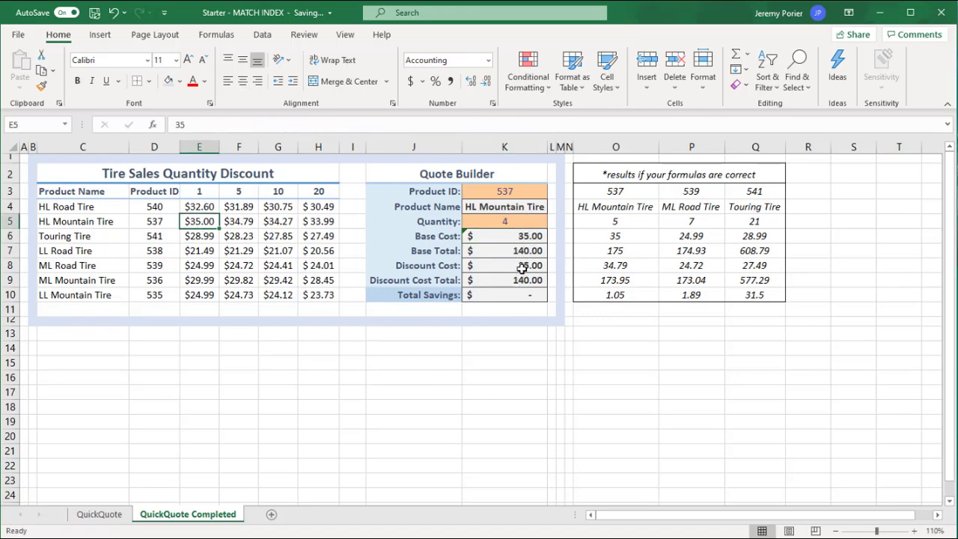
Set the quote quantity to 5 and compare the Discount Cost with the HL Mountain Tire's five-unit price.
{"action": "left_click", "coordinate": [506, 222]}
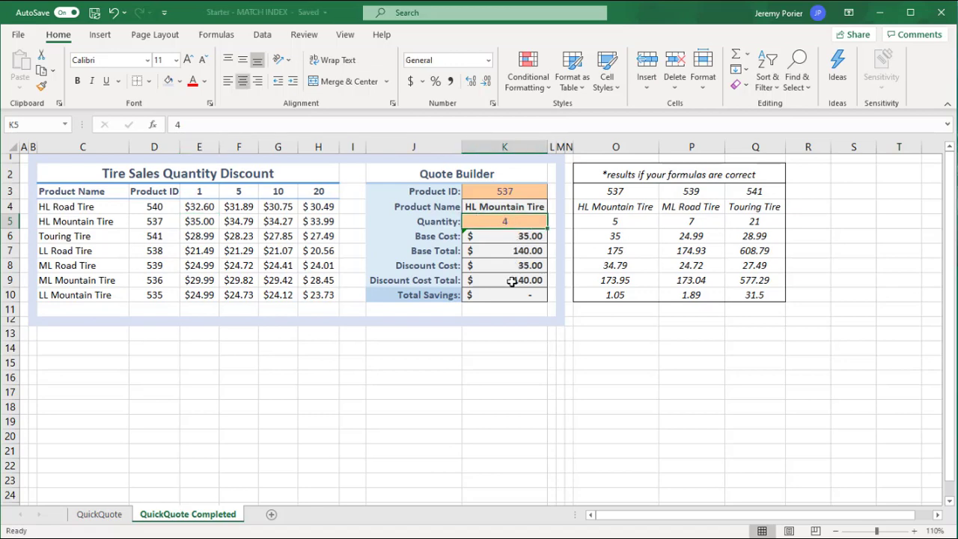
{"action": "type", "text": "5"}
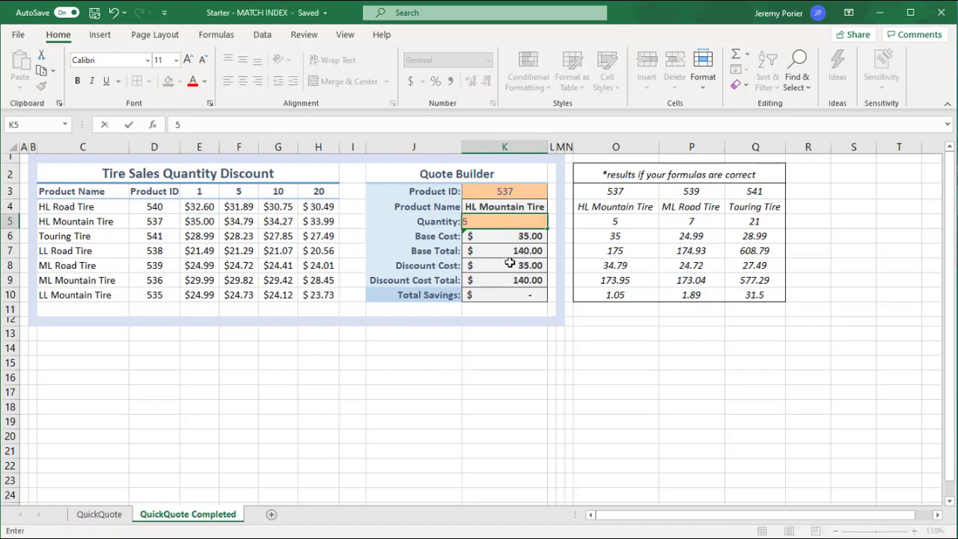
{"action": "left_click", "coordinate": [510, 265]}
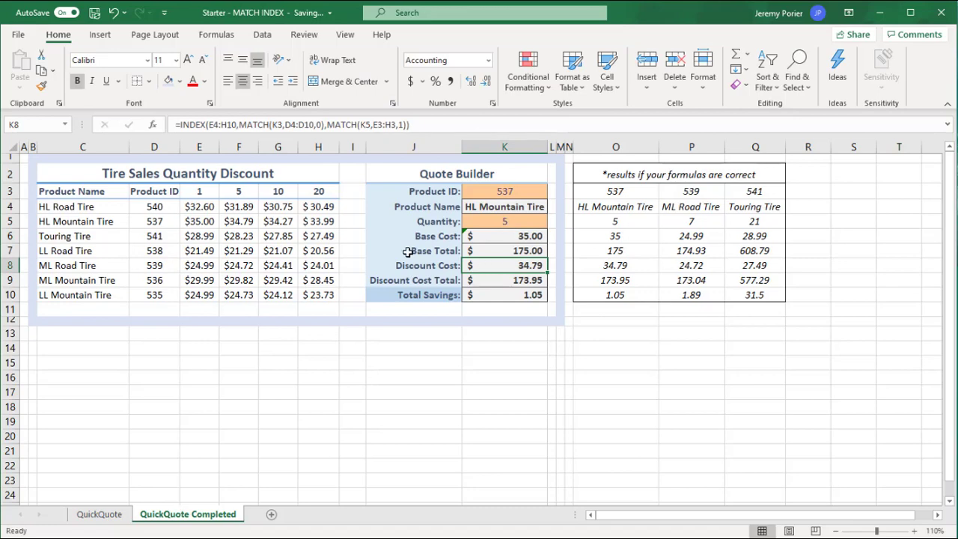
{"action": "left_click", "coordinate": [235, 220]}
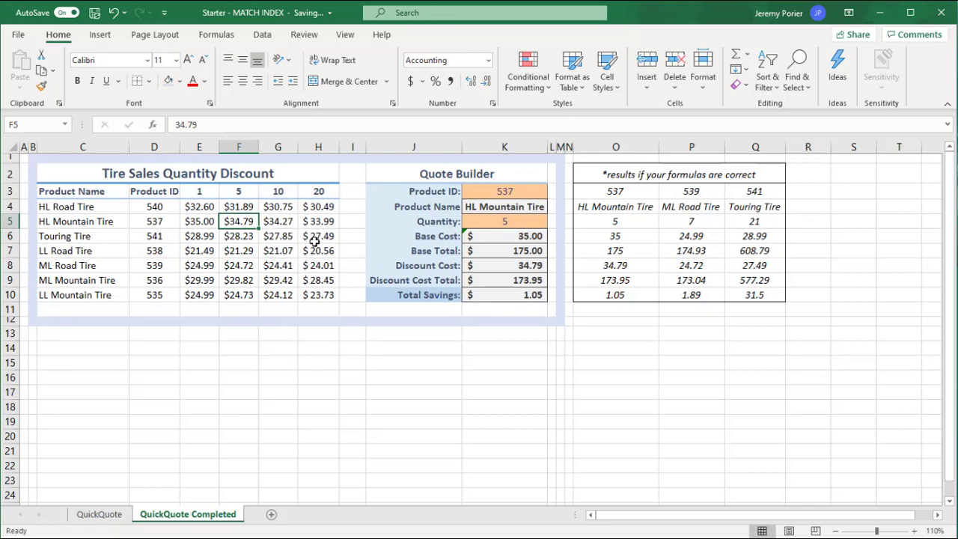
Enter 540 as the Product ID in cell K3 of the QuickQuote sheet.
{"action": "left_click", "coordinate": [99, 514]}
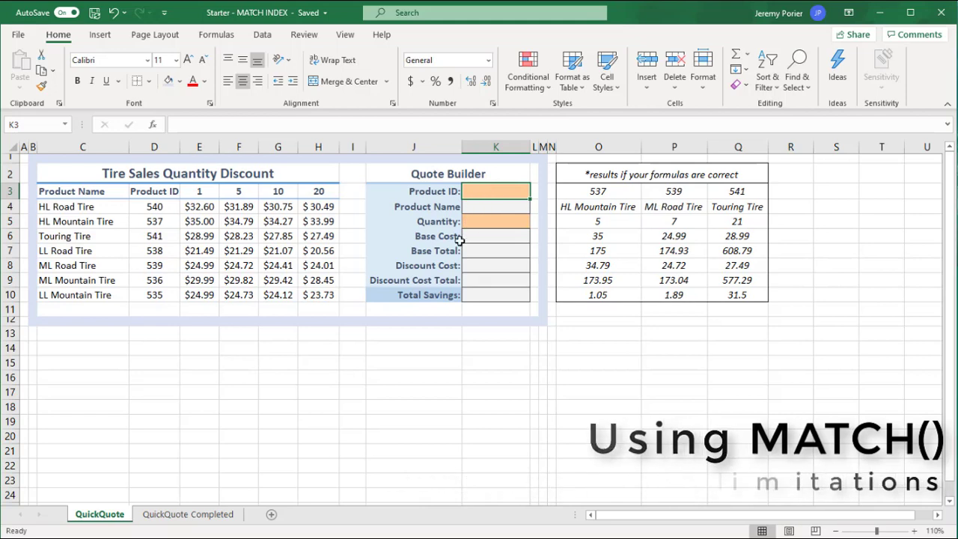
{"action": "type", "text": "540"}
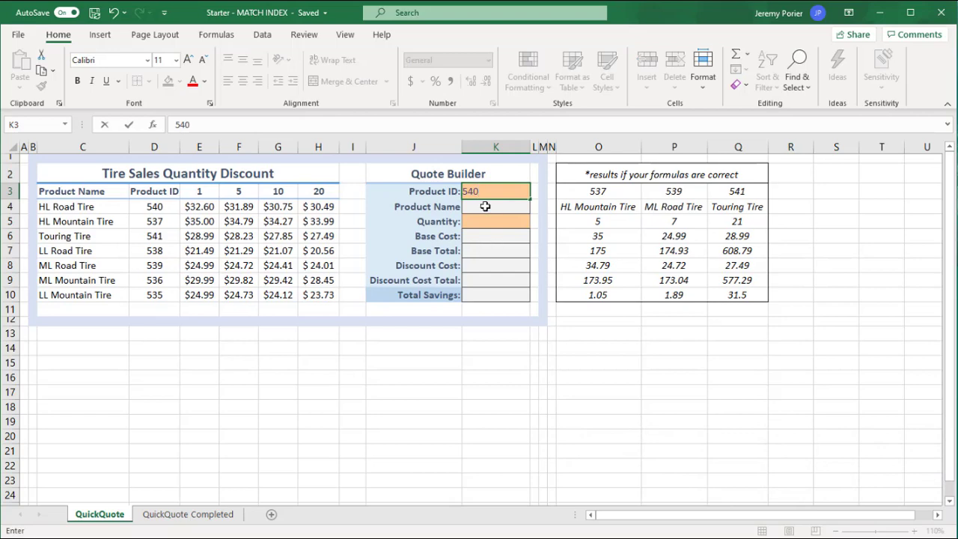
{"action": "key", "text": "Return"}
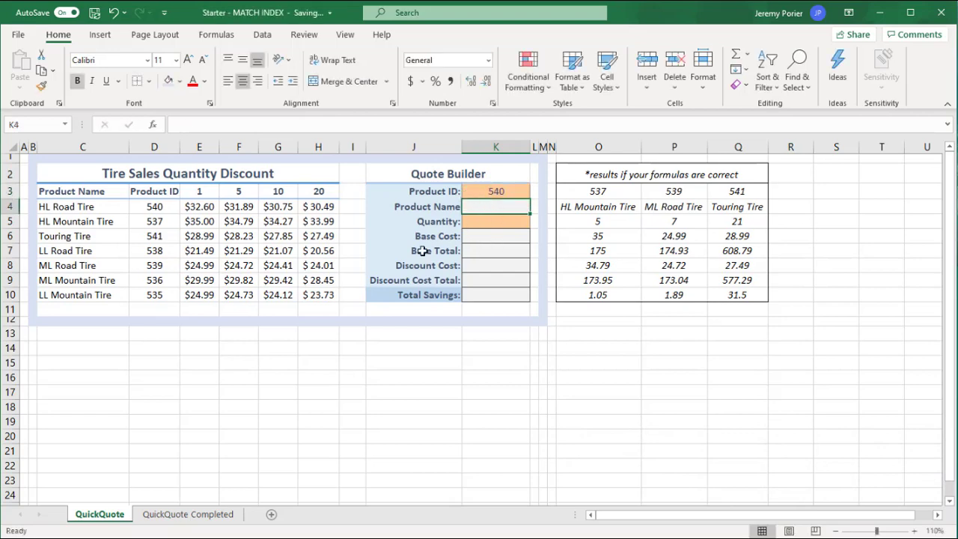
Try the formula =VLOOKUP(K3,C4:D10,1) in the Product Name cell K4, and clear the cell again.
{"action": "left_click", "coordinate": [70, 206]}
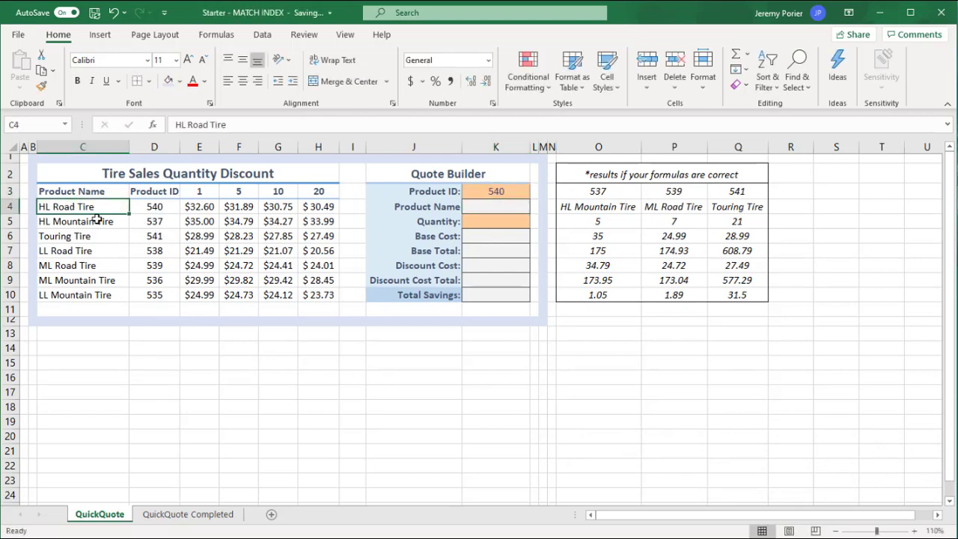
{"action": "left_click", "coordinate": [492, 207]}
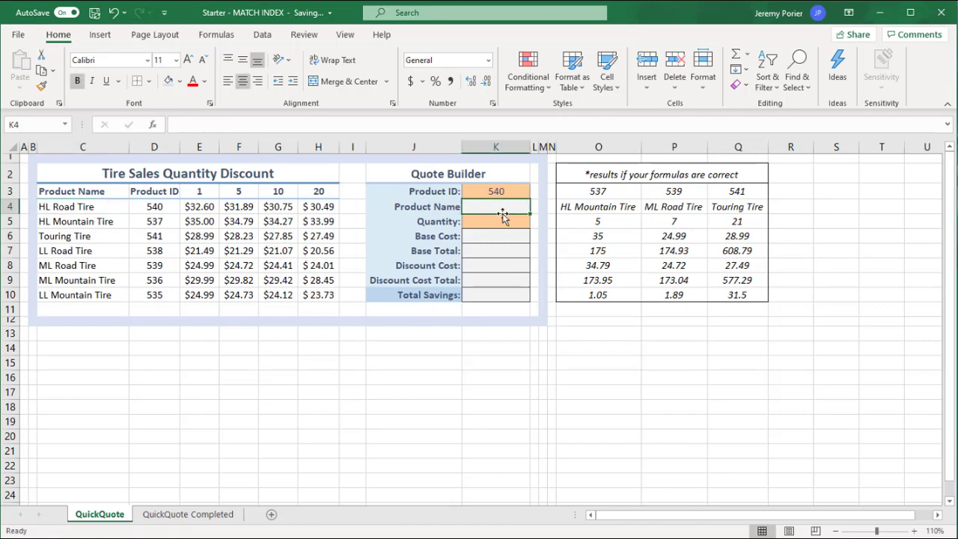
{"action": "type", "text": "=VLOOKUP"}
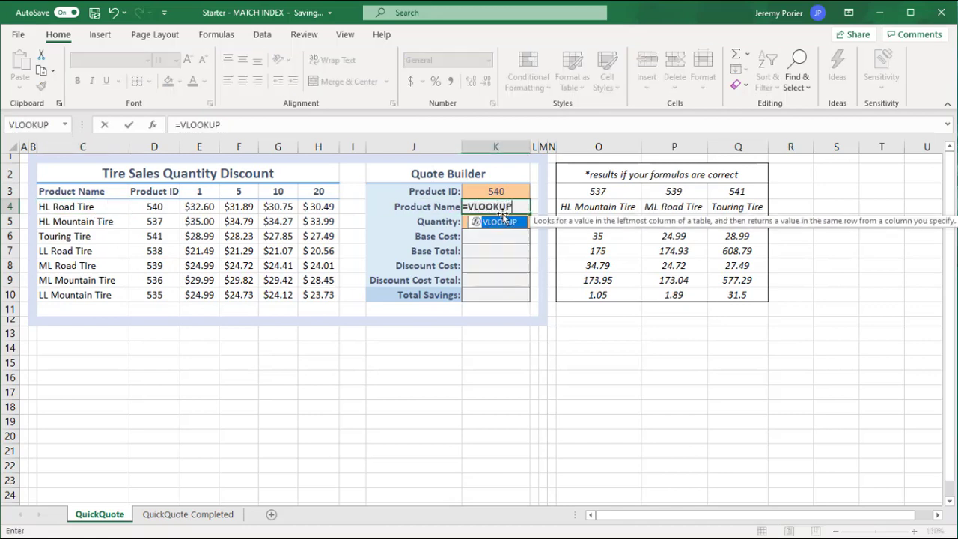
{"action": "type", "text": "("}
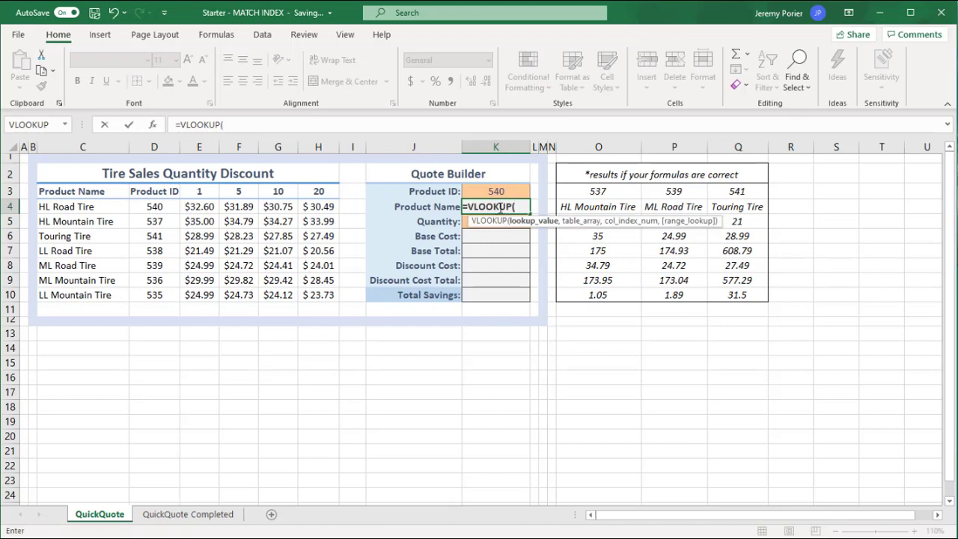
{"action": "left_click", "coordinate": [506, 191]}
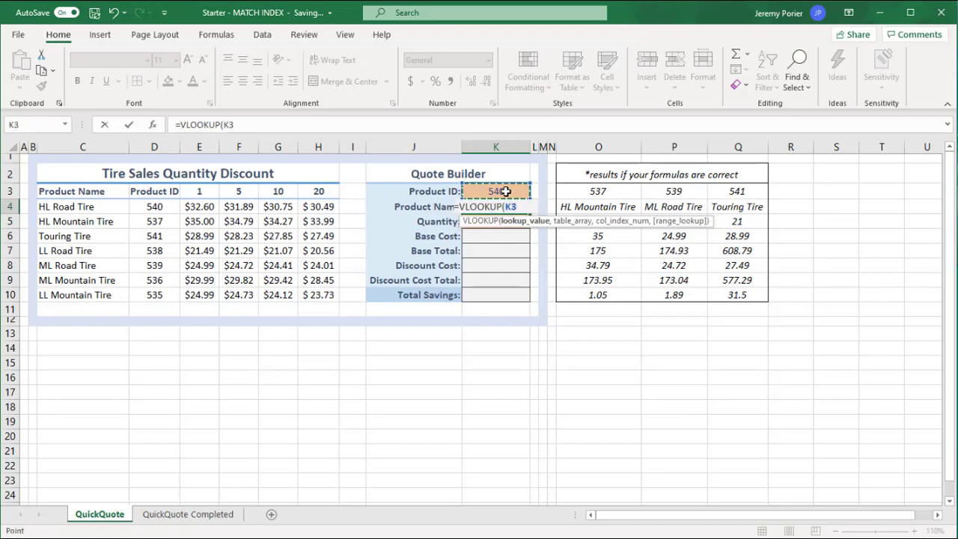
{"action": "type", "text": ","}
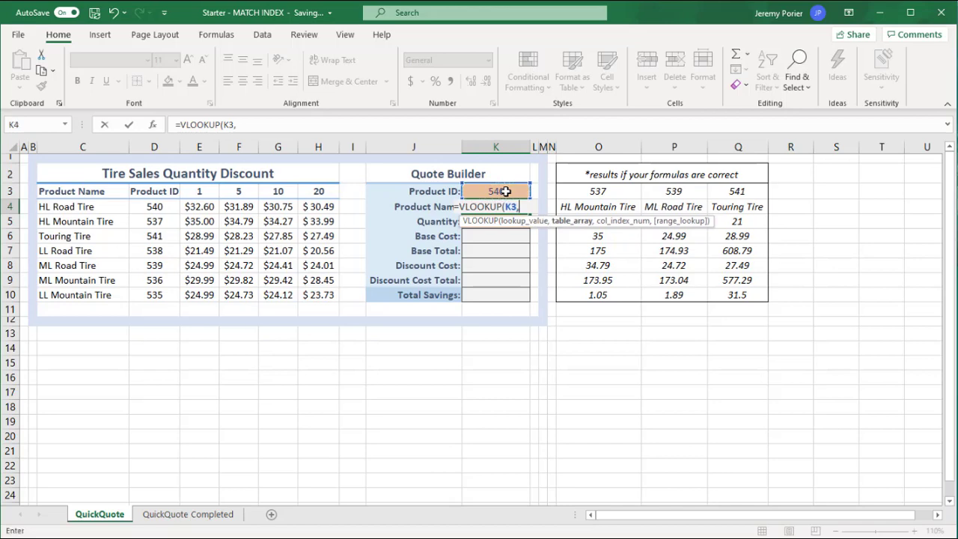
{"action": "left_click_drag", "start_coordinate": [86, 207], "coordinate": [156, 297]}
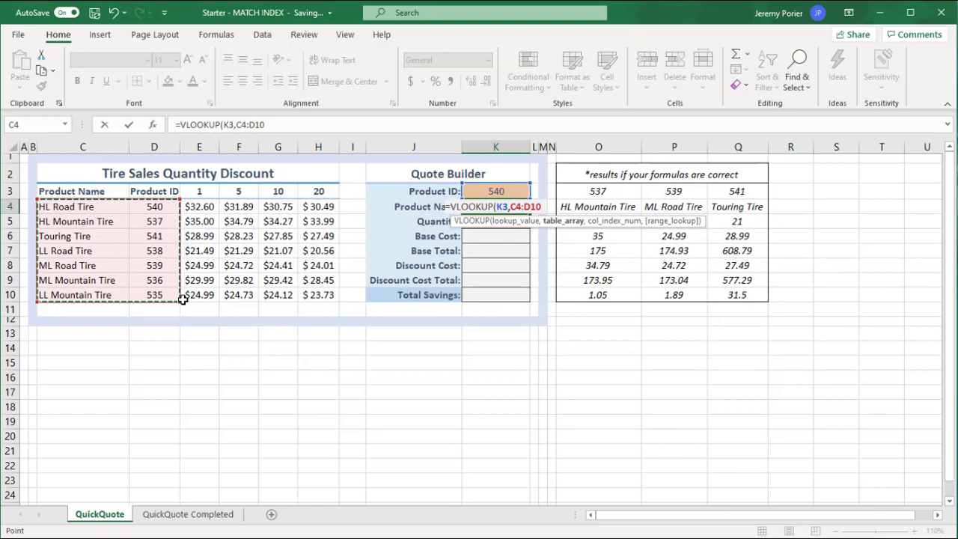
{"action": "type", "text": ","}
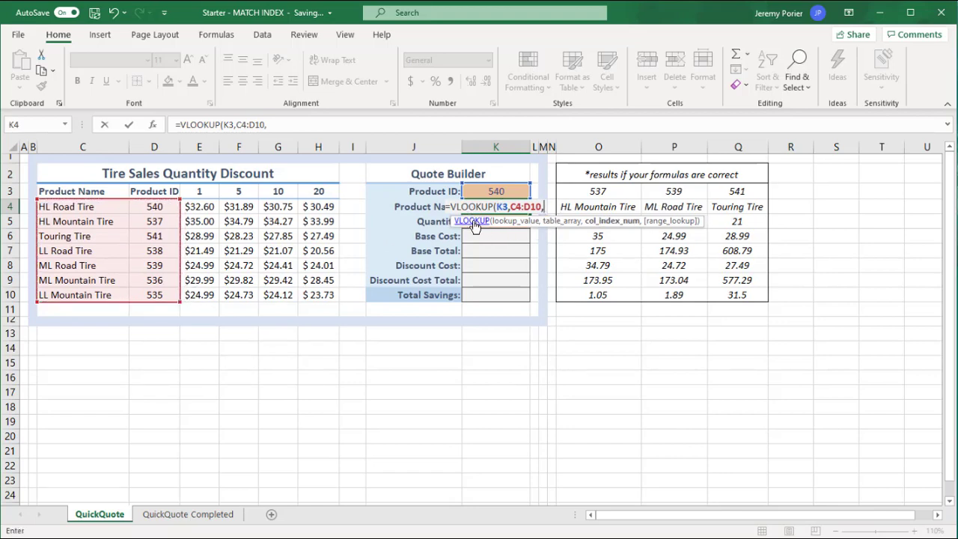
{"action": "type", "text": "1"}
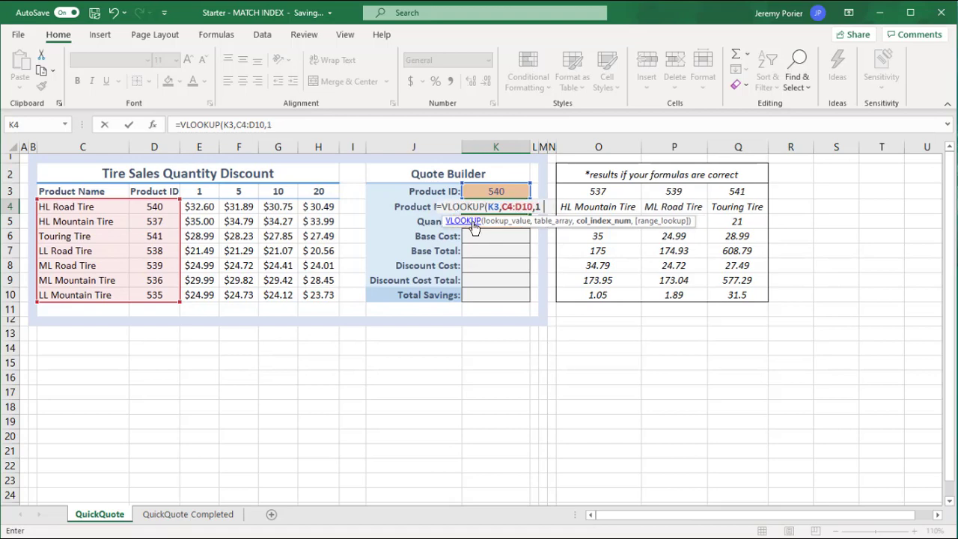
{"action": "type", "text": ")"}
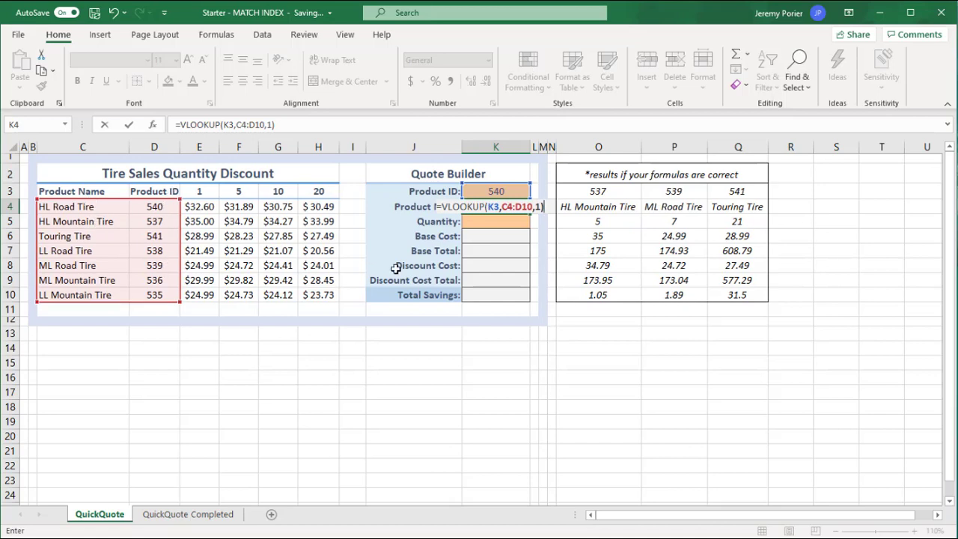
{"action": "key", "text": "Return"}
{"action": "left_click", "coordinate": [496, 207]}
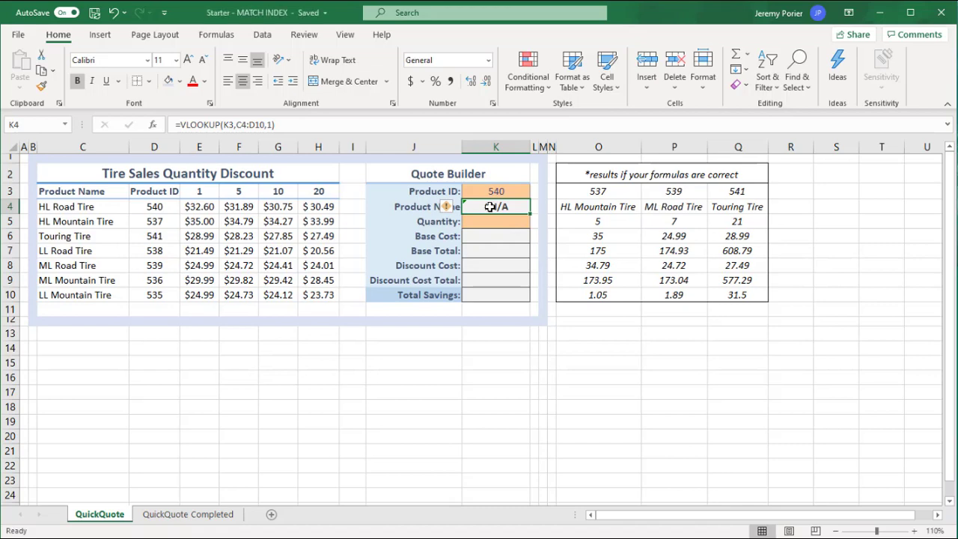
{"action": "key", "text": "Delete"}
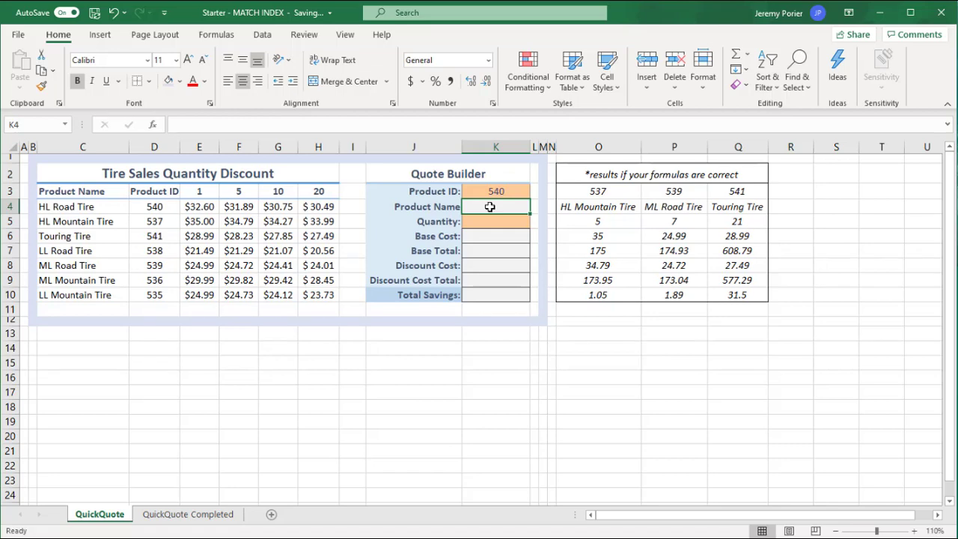
Enter the formula =MATCH(K3,D4:D10,0) in the Product Name cell K4, using the exact match option.
{"action": "type", "text": "="}
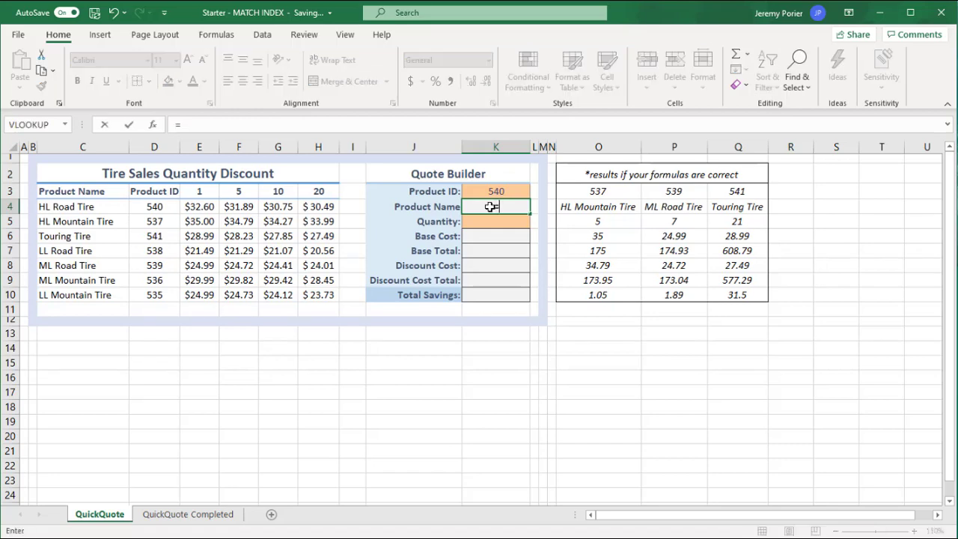
{"action": "type", "text": "MATCH"}
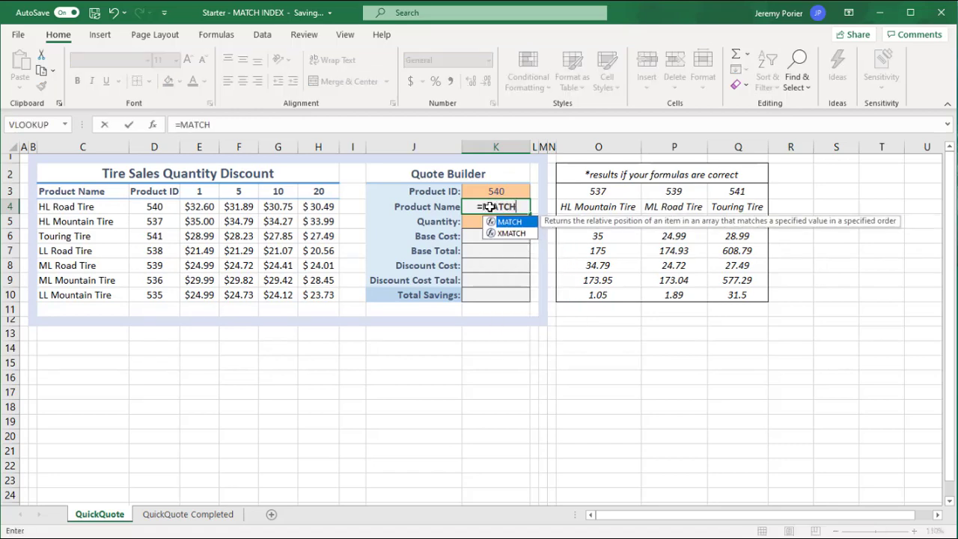
{"action": "type", "text": "("}
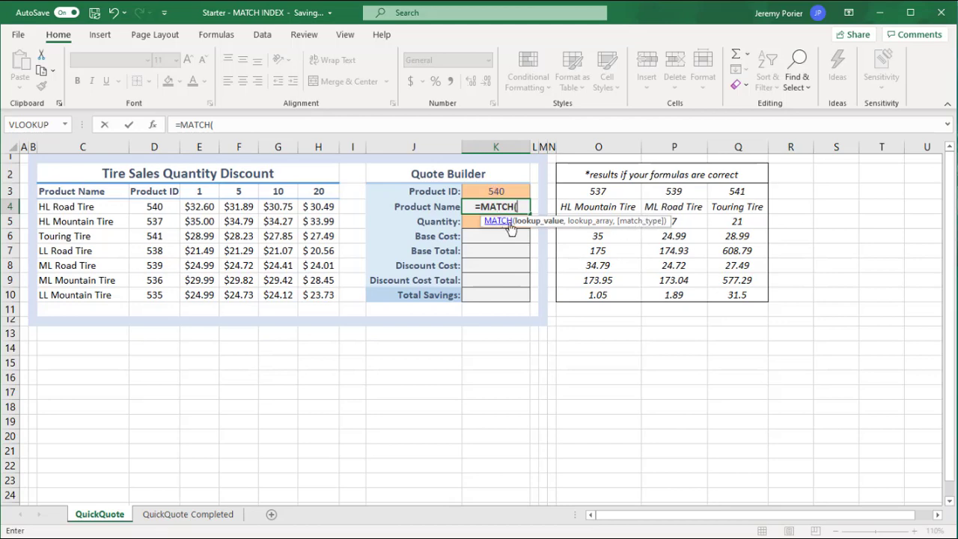
{"action": "left_click", "coordinate": [497, 191]}
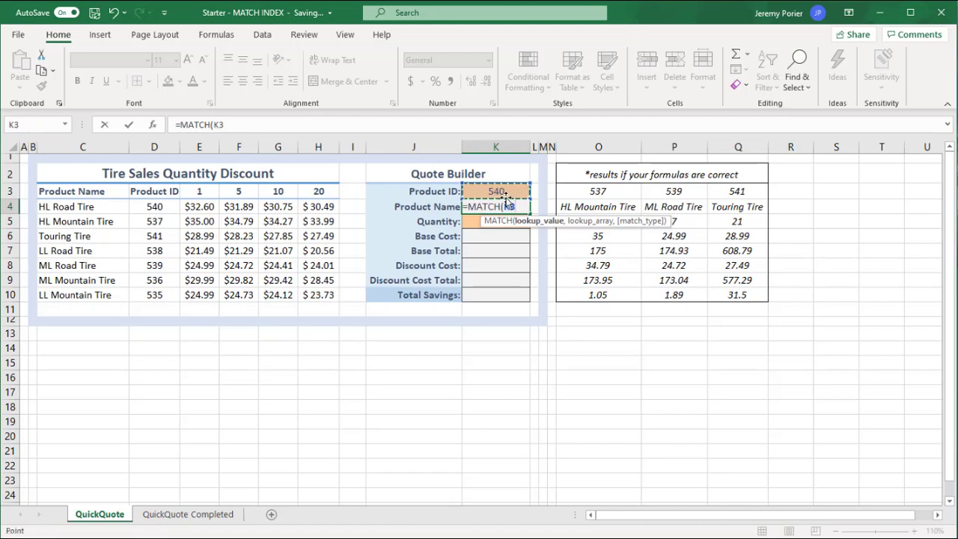
{"action": "type", "text": ","}
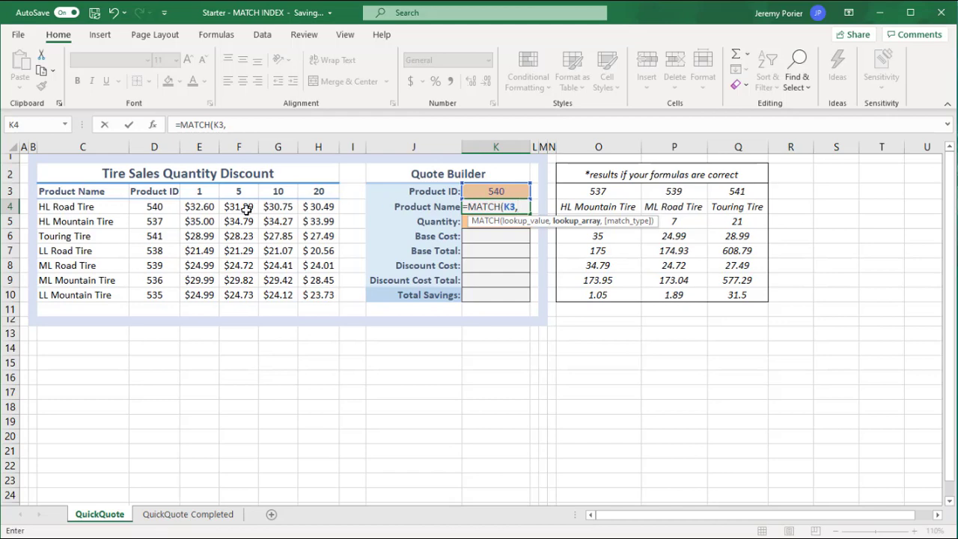
{"action": "left_click_drag", "start_coordinate": [151, 206], "coordinate": [143, 297]}
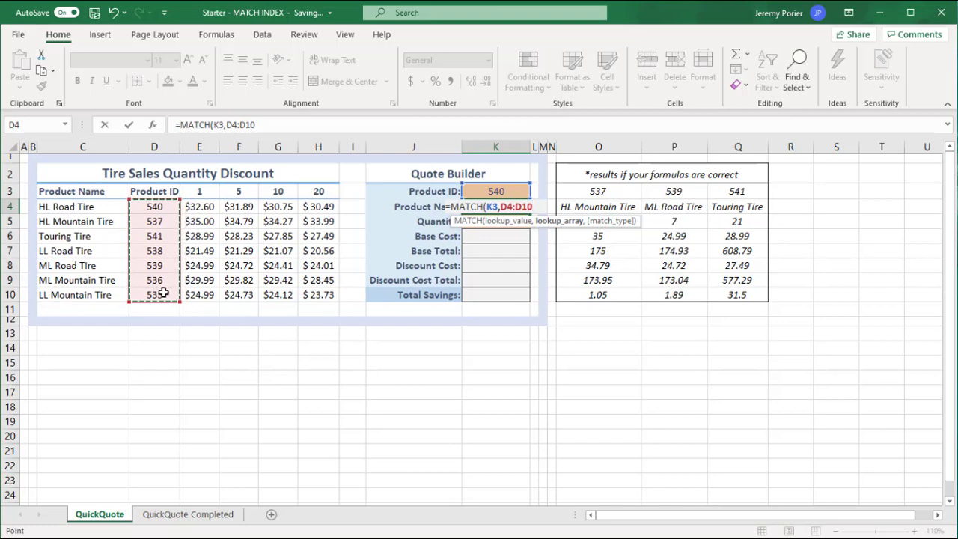
{"action": "type", "text": ","}
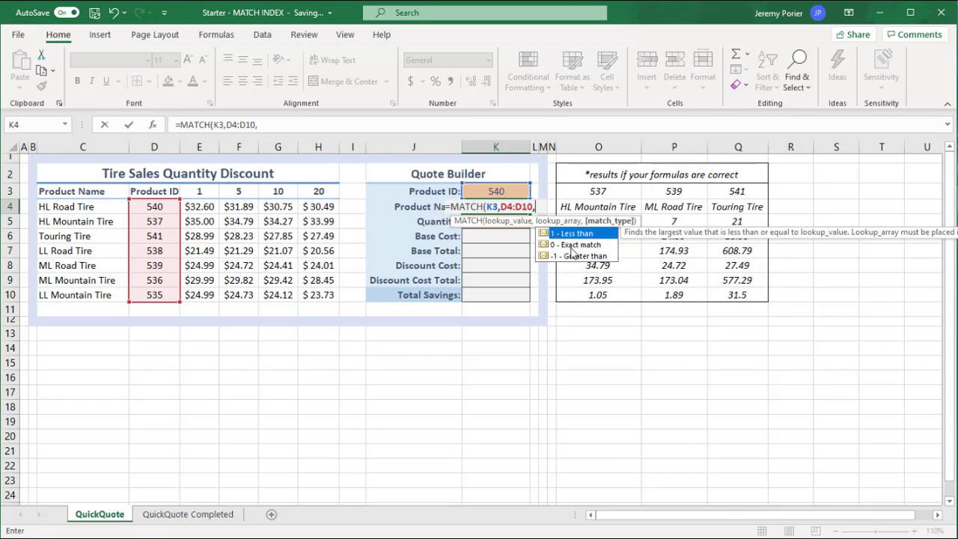
{"action": "double_click", "coordinate": [576, 245]}
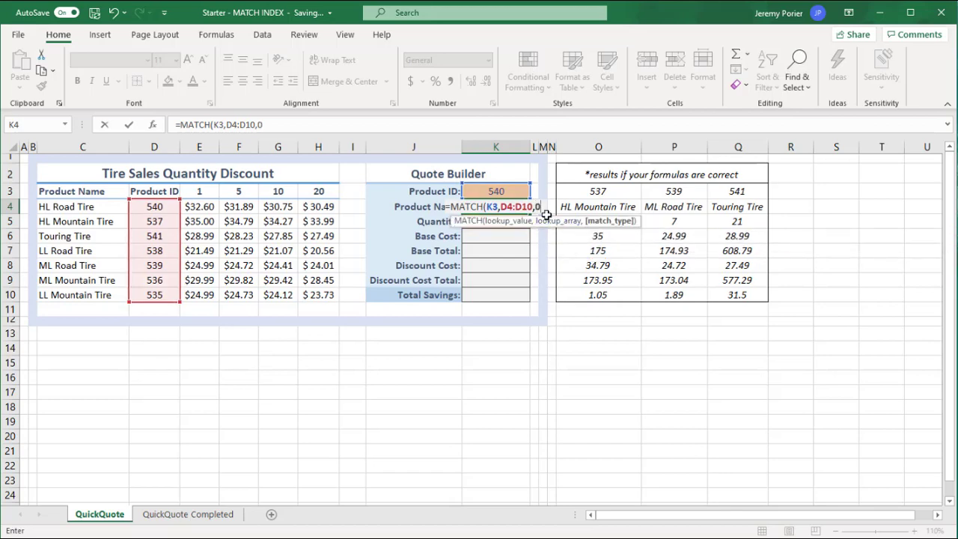
{"action": "type", "text": ")"}
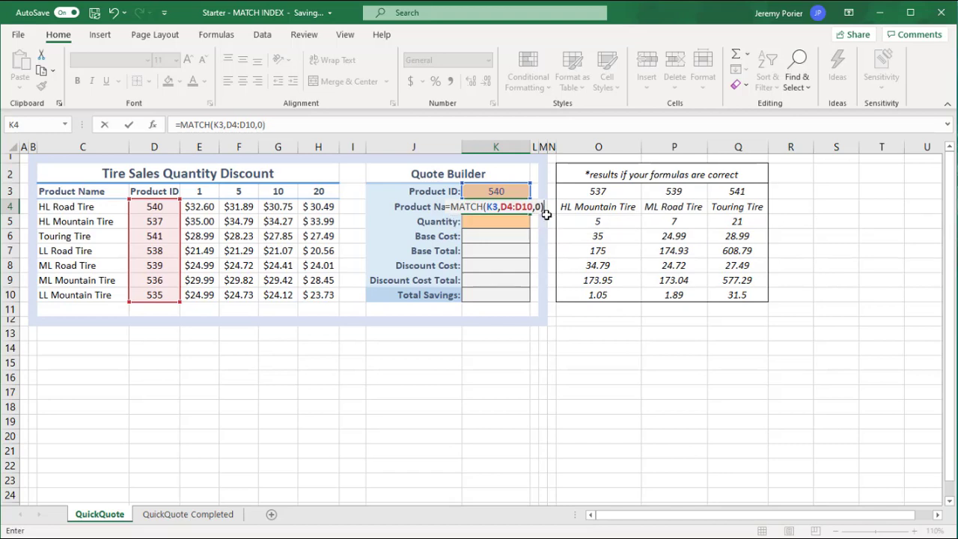
{"action": "key", "text": "Return"}
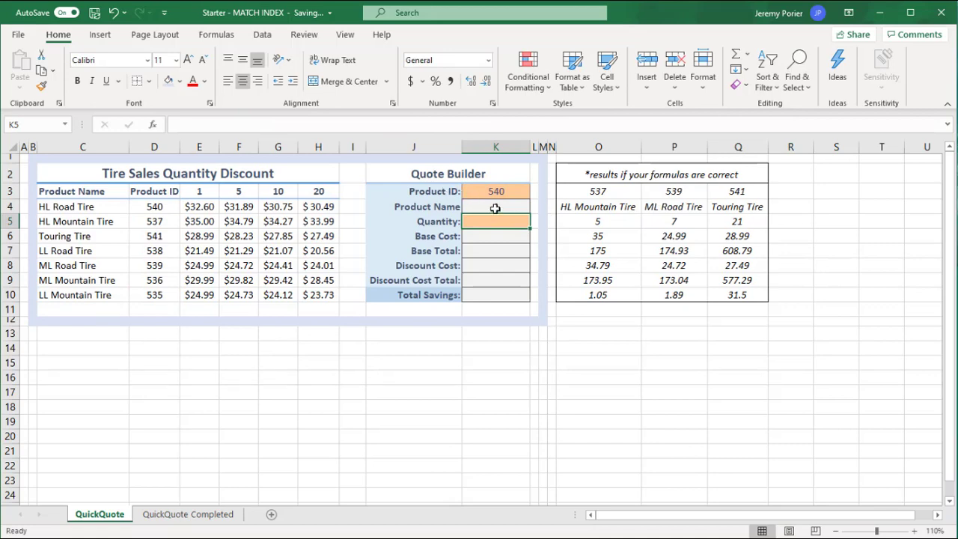
Check the MATCH formula in K4 against the Product ID in K3 and the HL Road Tire row.
{"action": "left_click", "coordinate": [75, 209]}
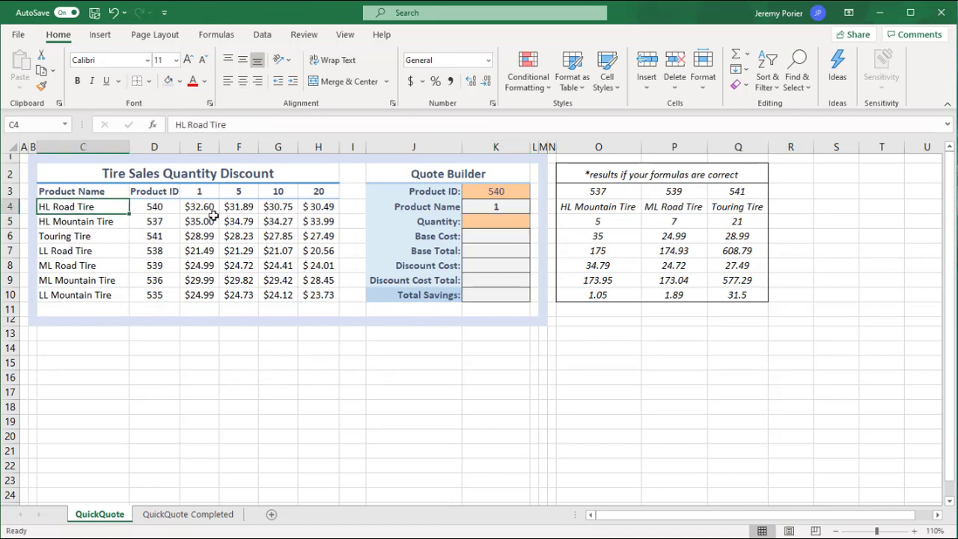
{"action": "left_click", "coordinate": [503, 191]}
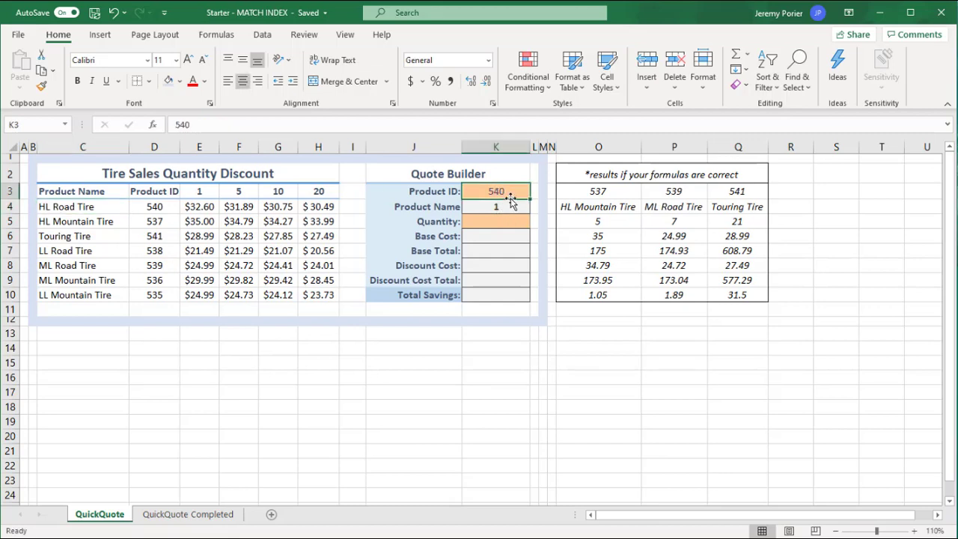
{"action": "double_click", "coordinate": [521, 204]}
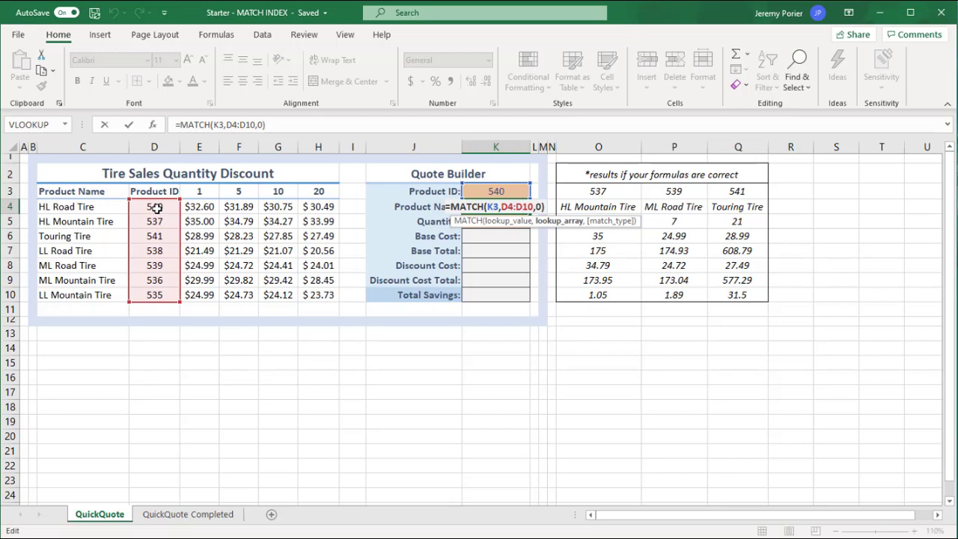
{"action": "key", "text": "Escape"}
Set the Quote Builder's Product ID in cell K3 to 538.
{"action": "left_click", "coordinate": [503, 192]}
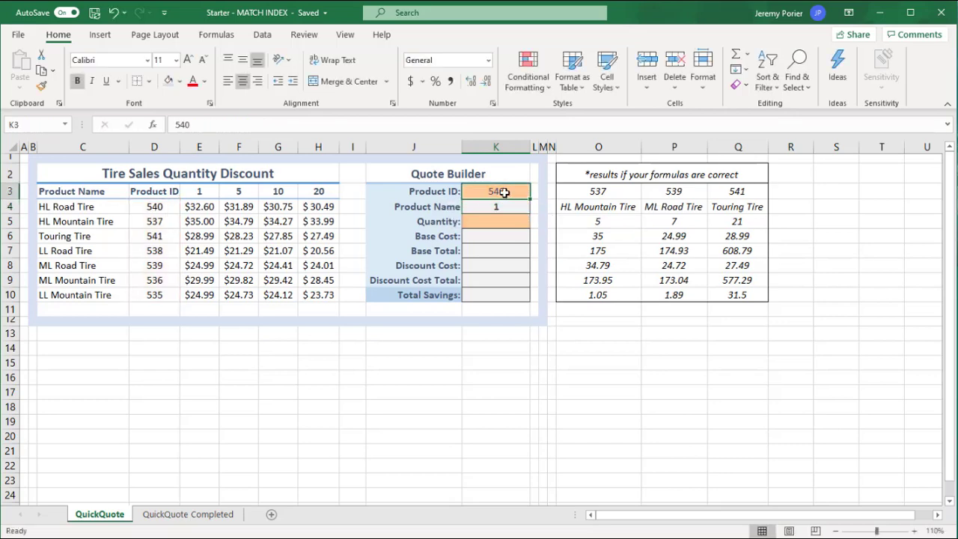
{"action": "type", "text": "538"}
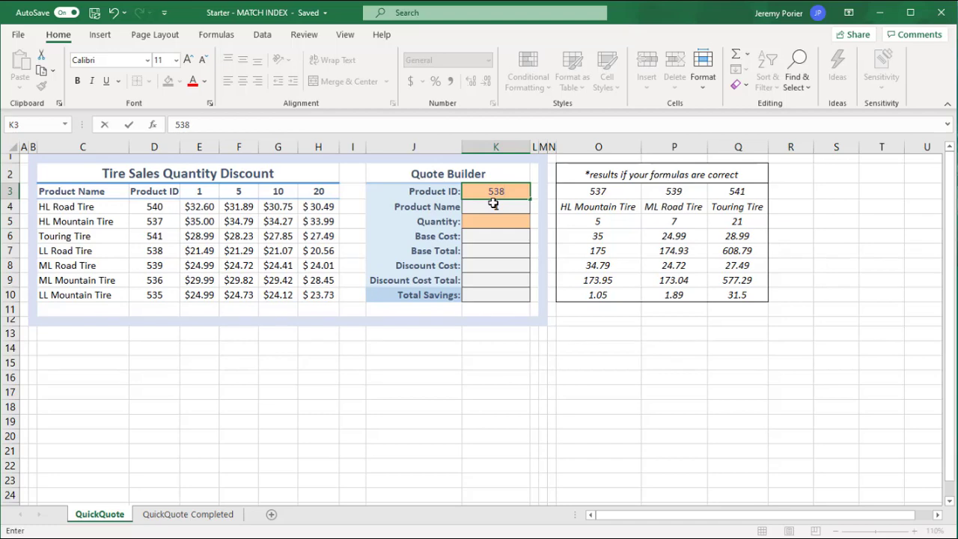
{"action": "key", "text": "Return"}
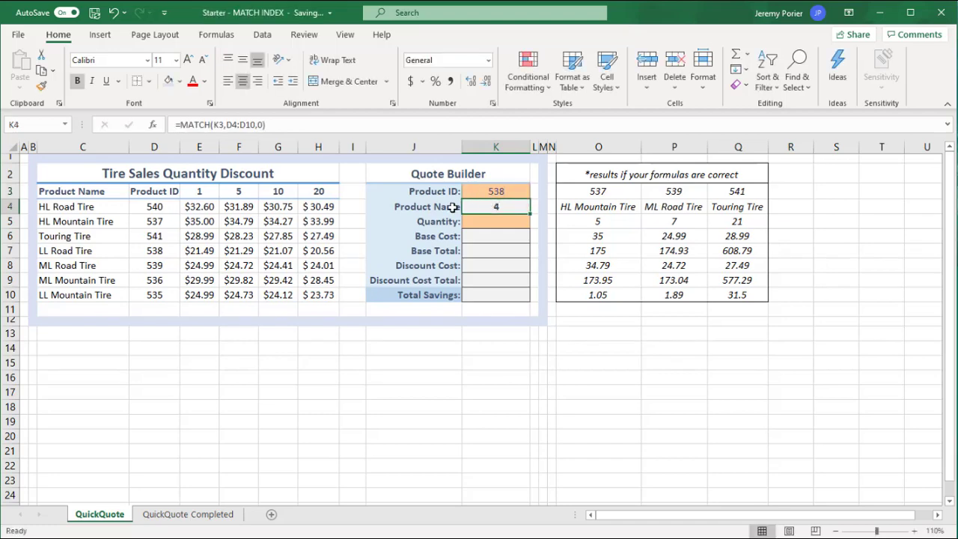
Count down the table's Product IDs to 538 and compare its position in D4:D10 with the MATCH result in K4.
{"action": "left_click", "coordinate": [150, 206]}
{"action": "left_click", "coordinate": [152, 221]}
{"action": "left_click", "coordinate": [155, 237]}
{"action": "left_click", "coordinate": [156, 251]}
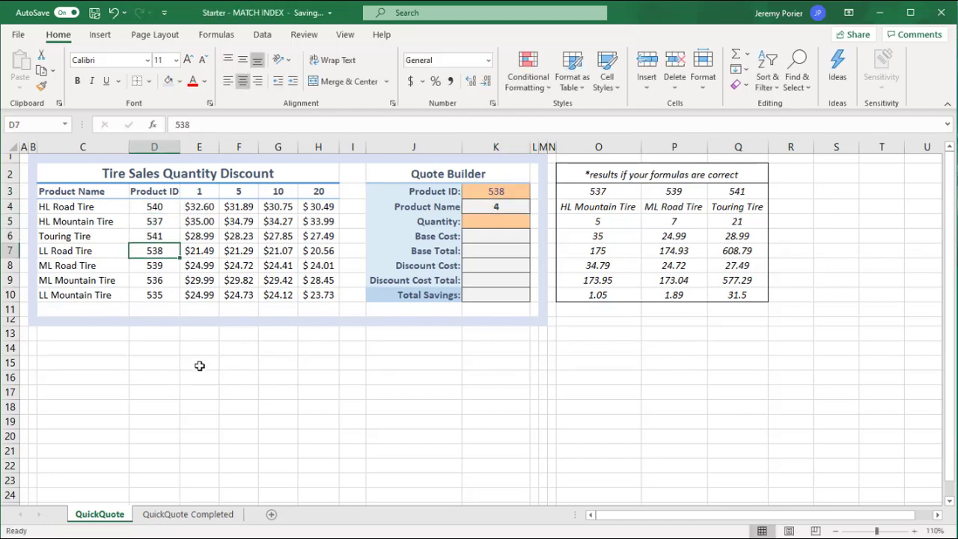
{"action": "left_click_drag", "start_coordinate": [160, 207], "coordinate": [168, 296]}
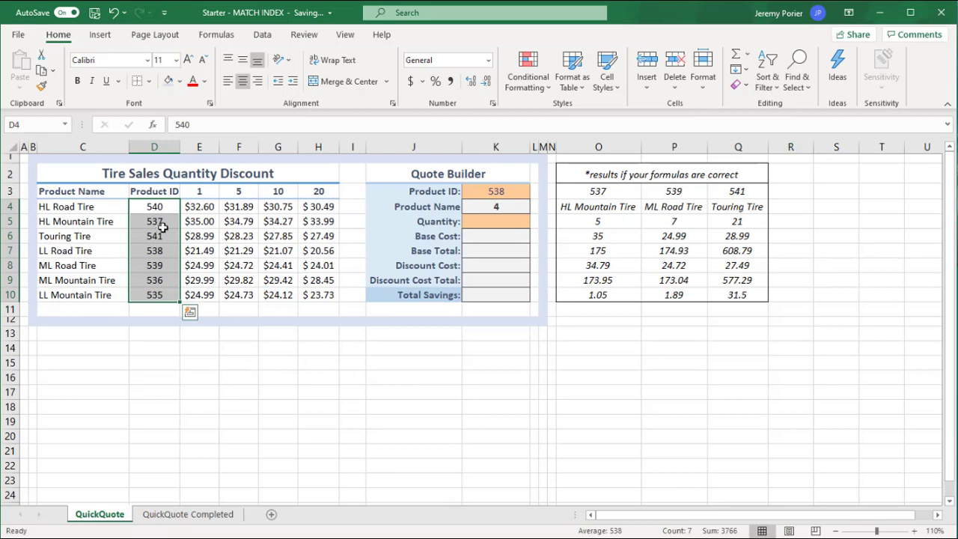
{"action": "left_click", "coordinate": [499, 208]}
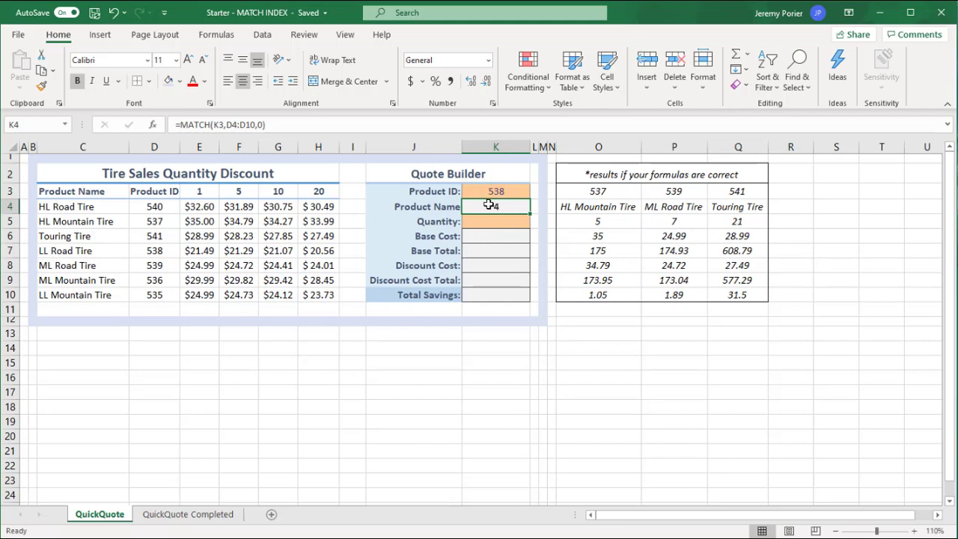
{"action": "left_click", "coordinate": [58, 252]}
Try the formula =INDEX(C4:C10,3) in the empty cell D14 below the discount table.
{"action": "left_click", "coordinate": [154, 347]}
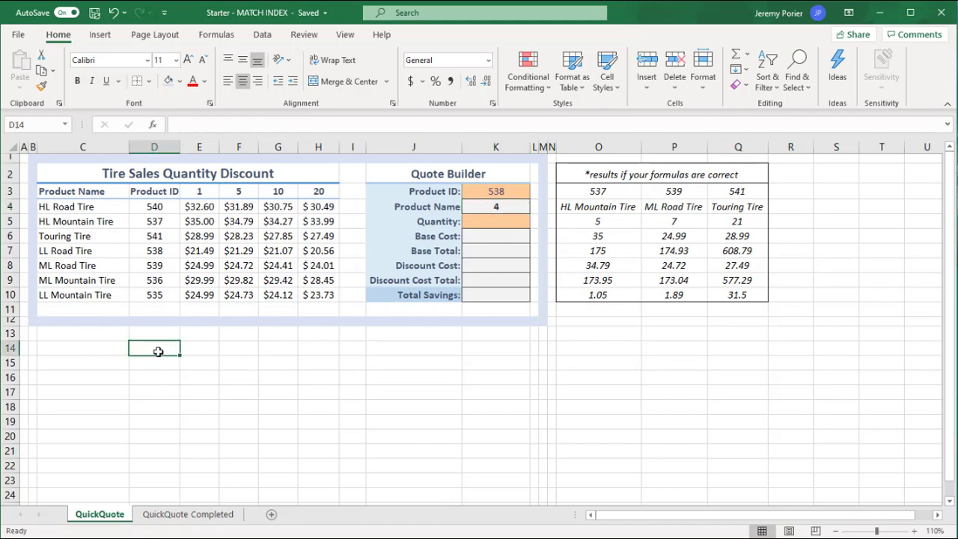
{"action": "type", "text": "=INDE"}
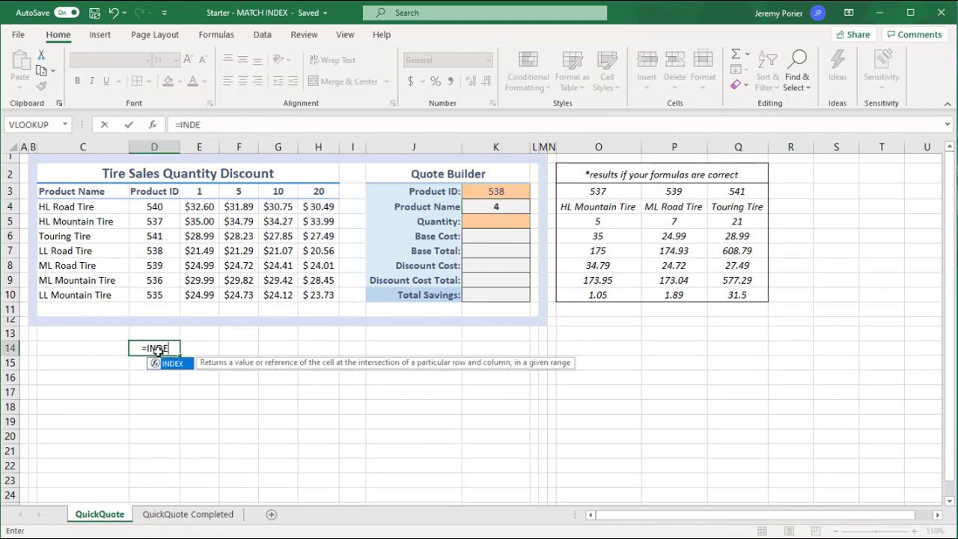
{"action": "key", "text": "Tab"}
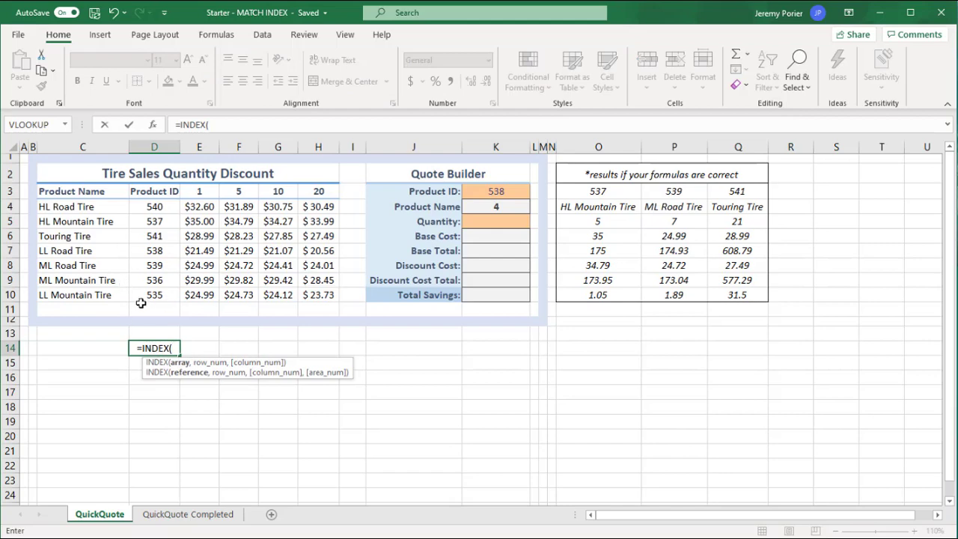
{"action": "left_click", "coordinate": [76, 205]}
{"action": "left_click_drag", "start_coordinate": [75, 205], "coordinate": [72, 293]}
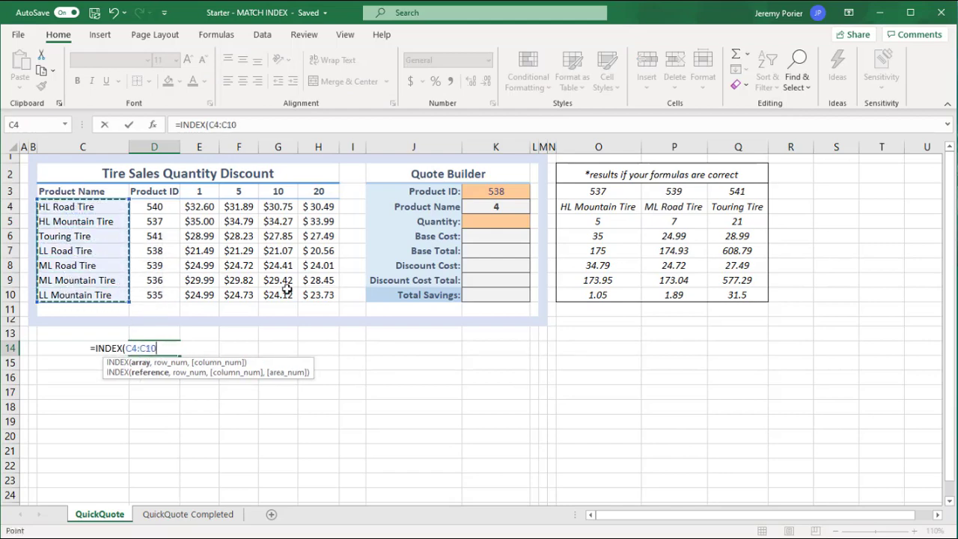
{"action": "type", "text": ","}
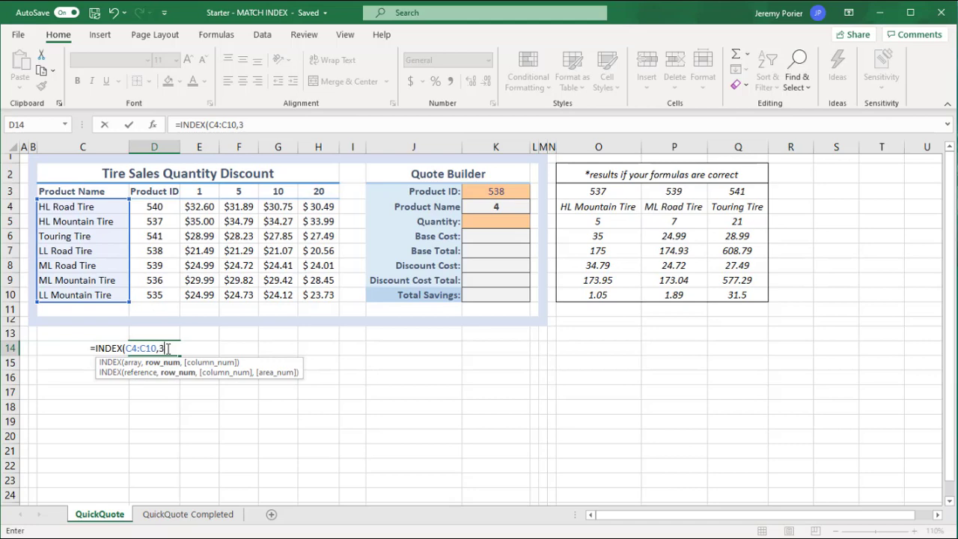
{"action": "type", "text": "3)"}
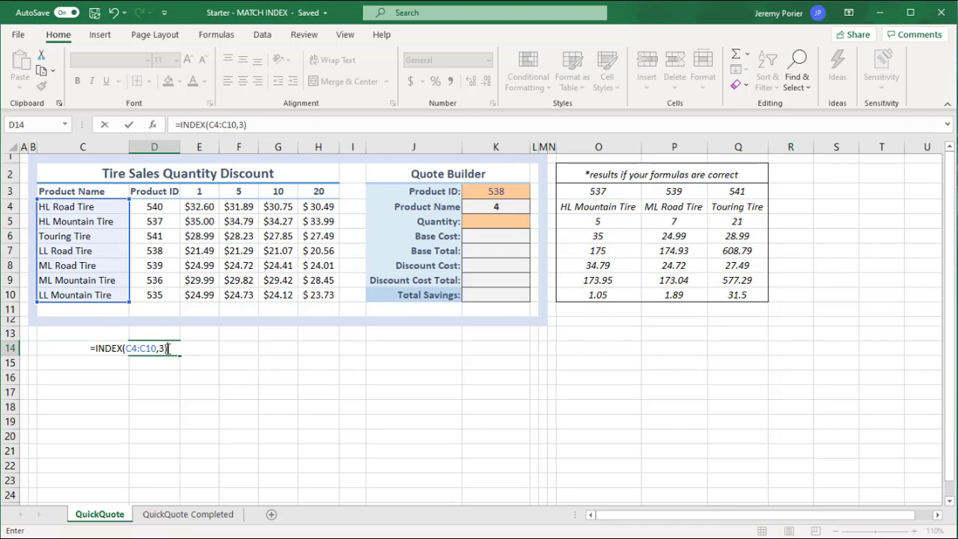
{"action": "key", "text": "Return"}
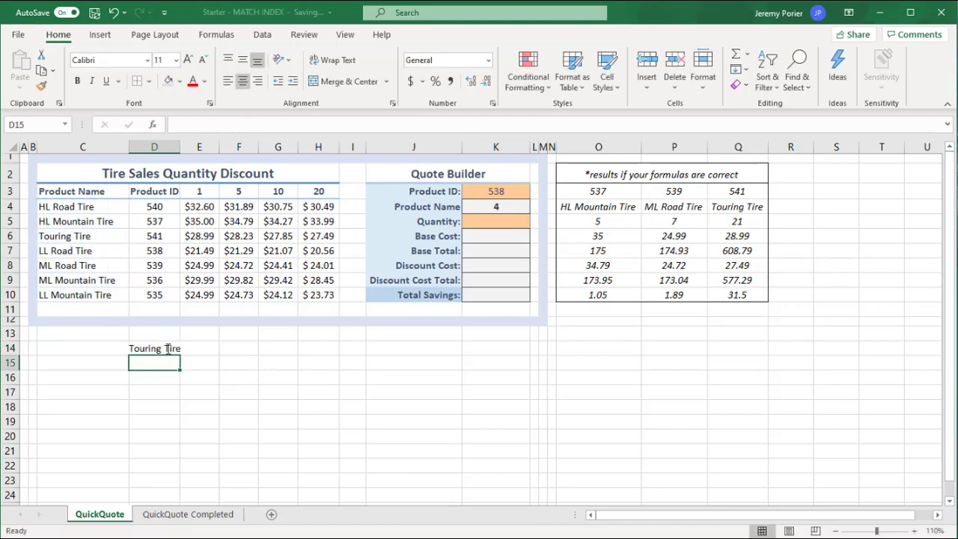
Review the arguments of the test INDEX formula in D14 and clear the cell.
{"action": "left_click", "coordinate": [159, 346]}
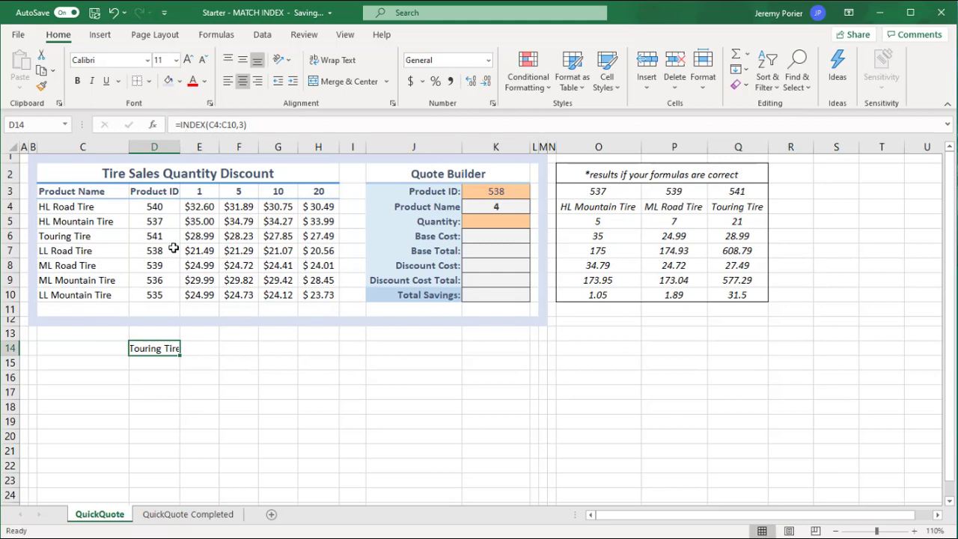
{"action": "double_click", "coordinate": [147, 348]}
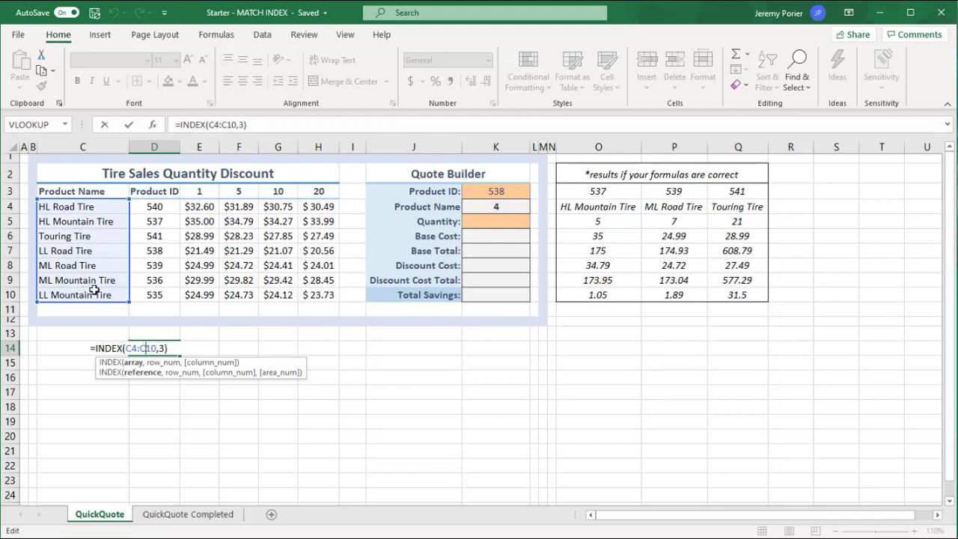
{"action": "key", "text": "Return"}
{"action": "left_click", "coordinate": [139, 349]}
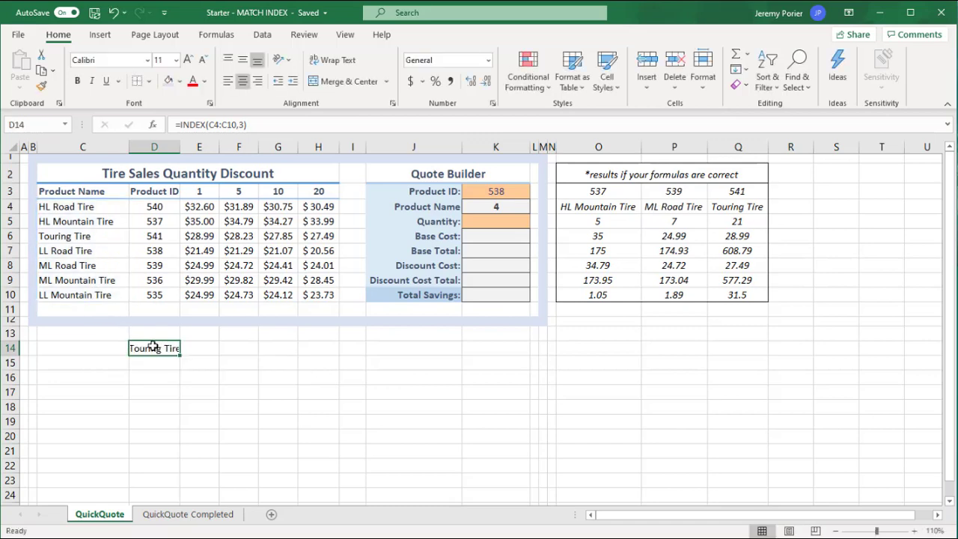
{"action": "key", "text": "Delete"}
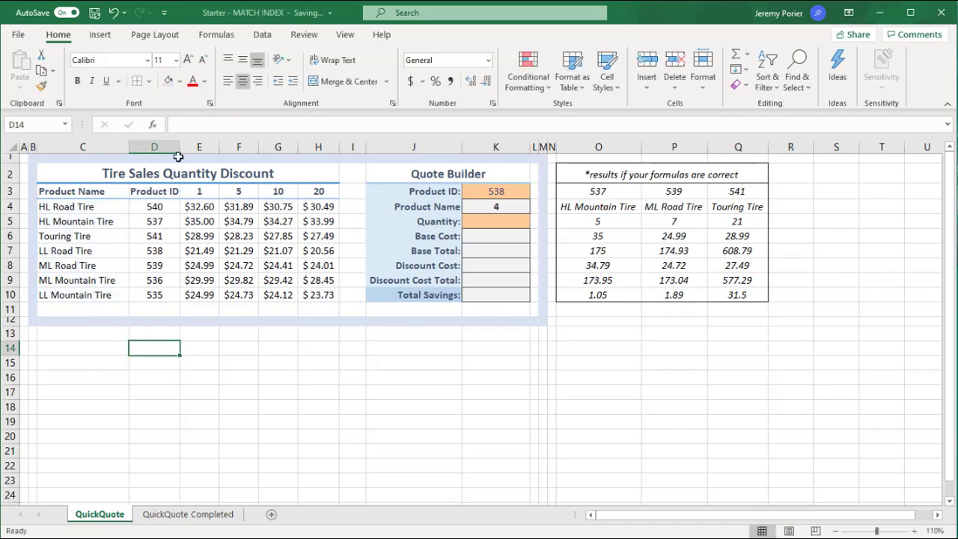
Wrap the Product Name's MATCH formula in K4 in an INDEX over the names, giving =INDEX(C4:C10, MATCH(K3,D4:D10,0)).
{"action": "left_click", "coordinate": [492, 208]}
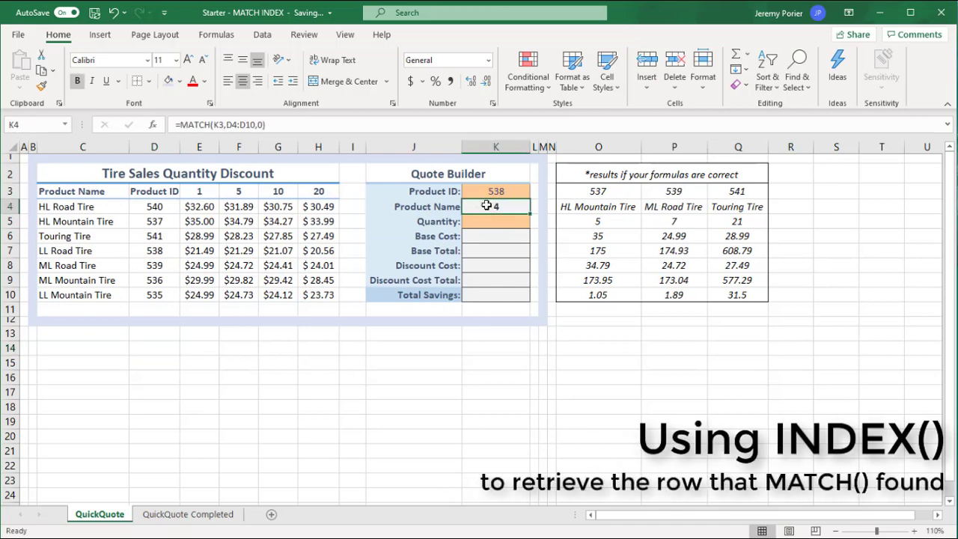
{"action": "left_click", "coordinate": [180, 124]}
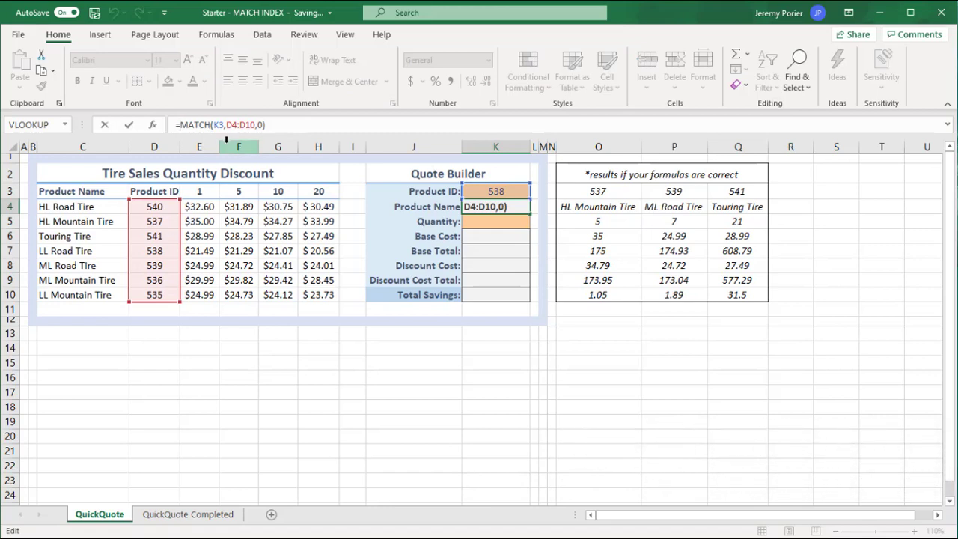
{"action": "type", "text": "INDEX("}
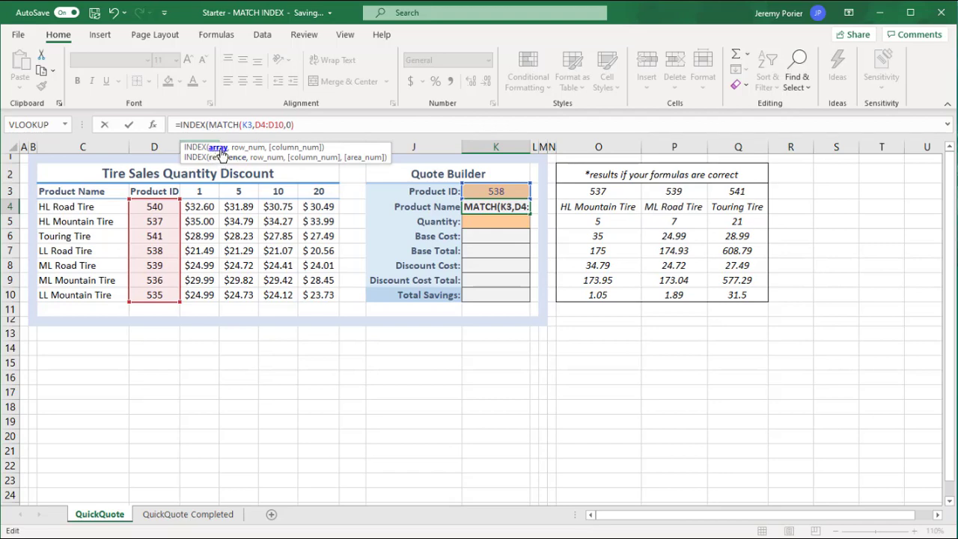
{"action": "left_click", "coordinate": [85, 213]}
{"action": "left_click_drag", "start_coordinate": [85, 214], "coordinate": [75, 292]}
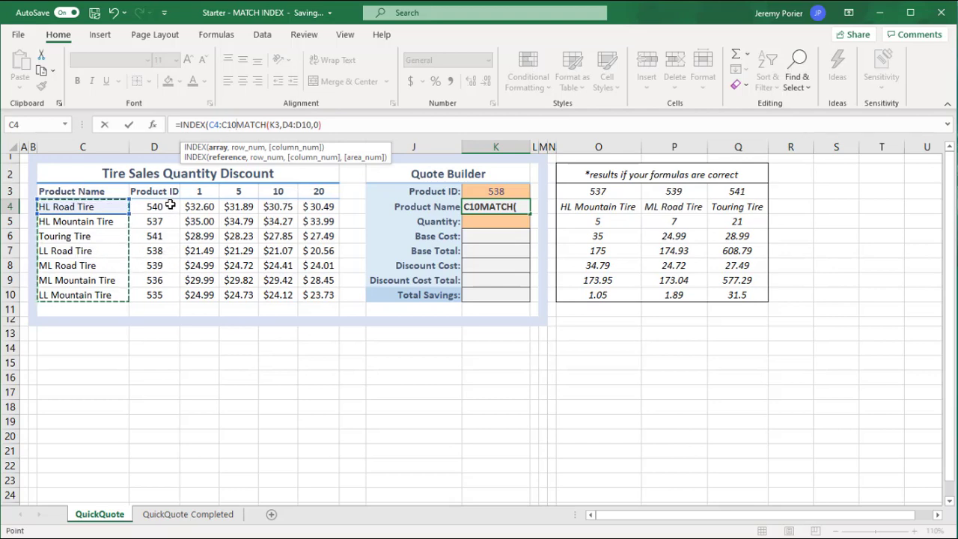
{"action": "type", "text": ","}
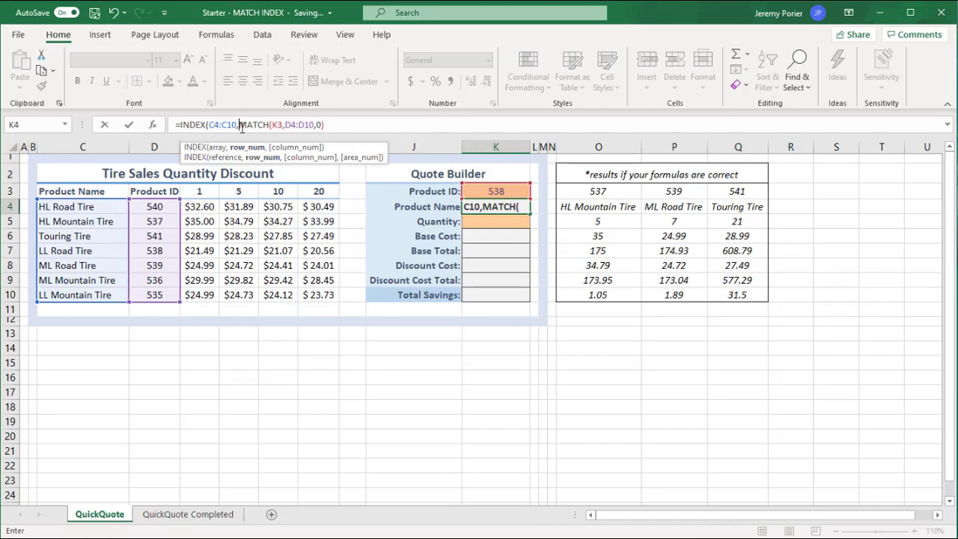
{"action": "left_click", "coordinate": [240, 125]}
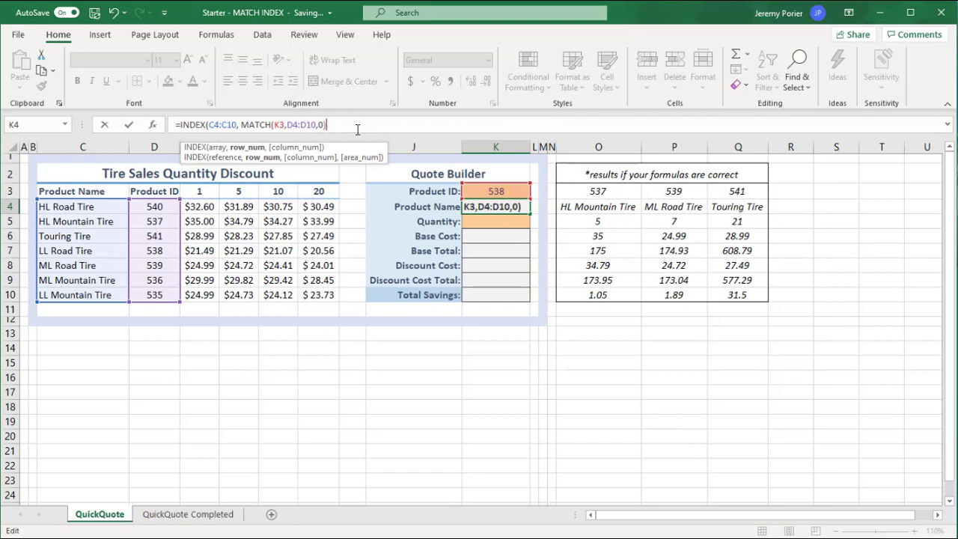
{"action": "type", "text": ")"}
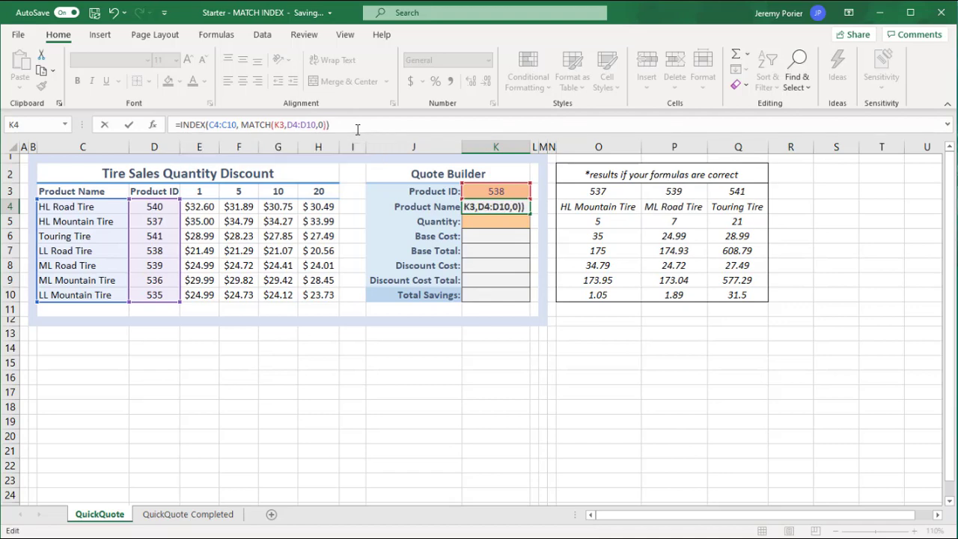
{"action": "key", "text": "Return"}
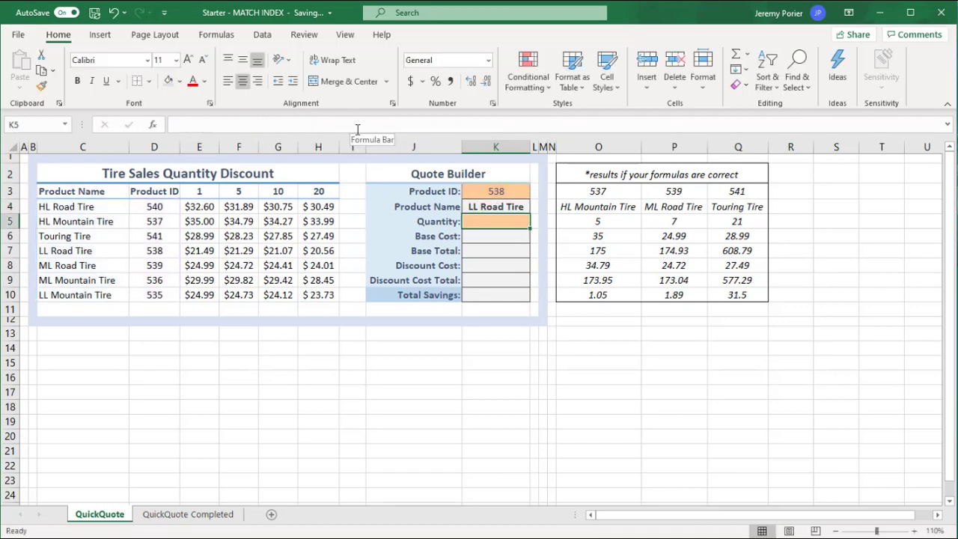
{"action": "left_click", "coordinate": [491, 209]}
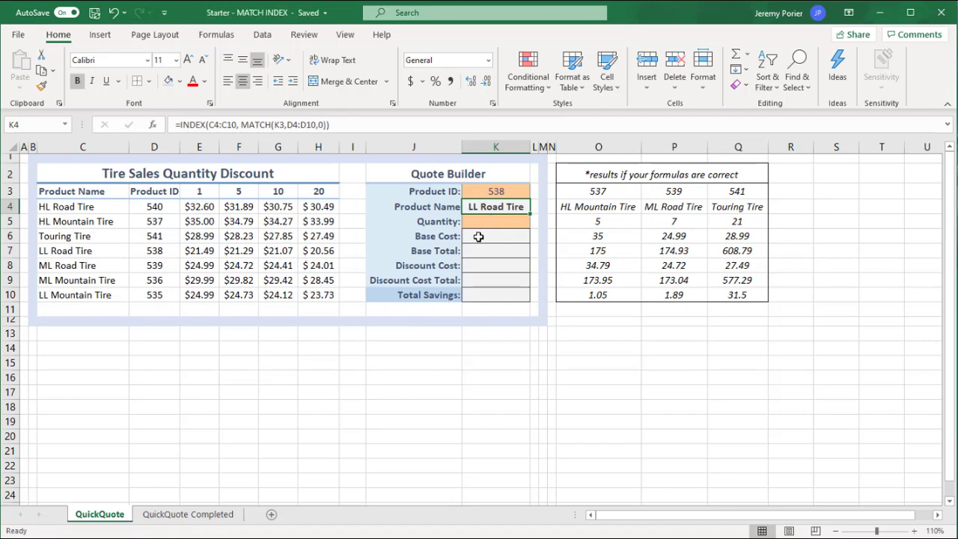
Locate the table's single-unit price for product 538 and set the Quote Builder's Quantity in K5 to 1.
{"action": "left_click", "coordinate": [478, 236]}
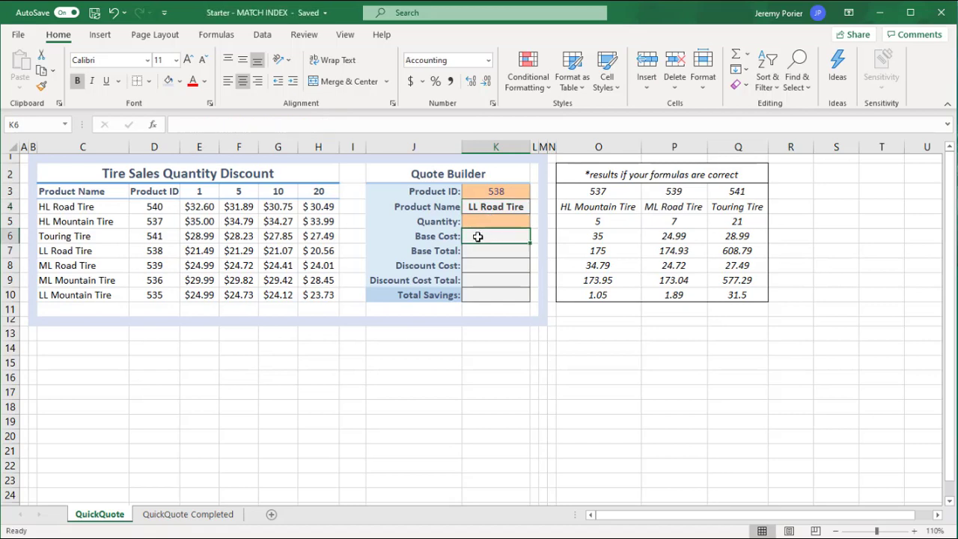
{"action": "left_click", "coordinate": [193, 251]}
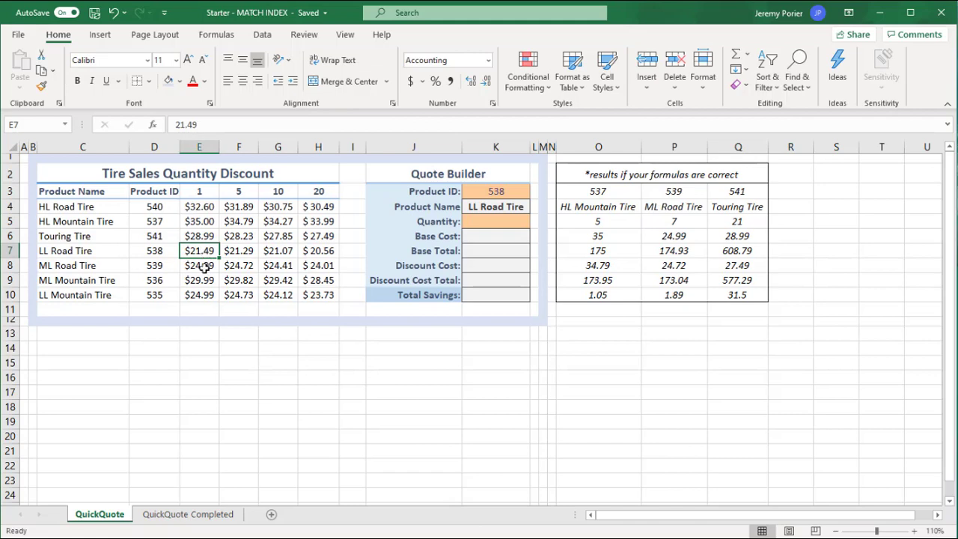
{"action": "left_click", "coordinate": [469, 252]}
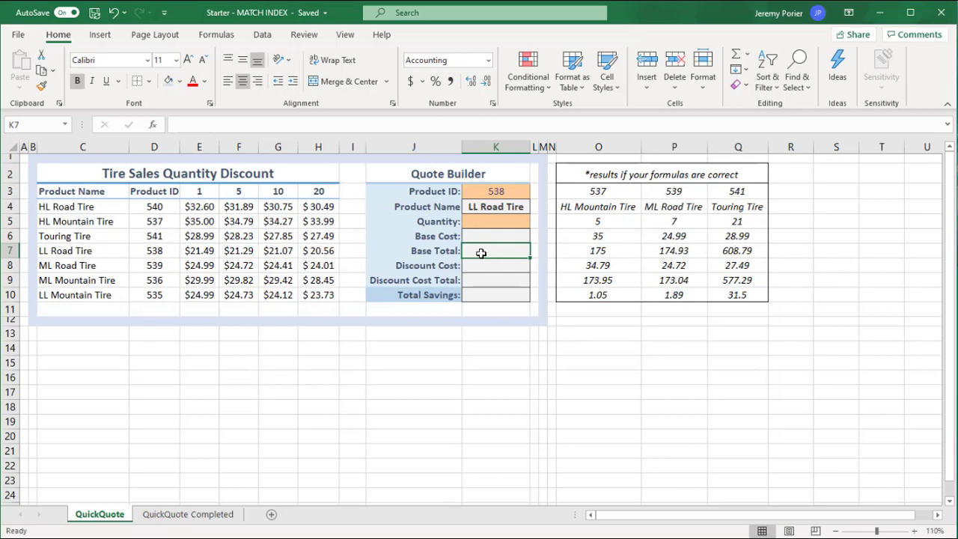
{"action": "left_click", "coordinate": [487, 221]}
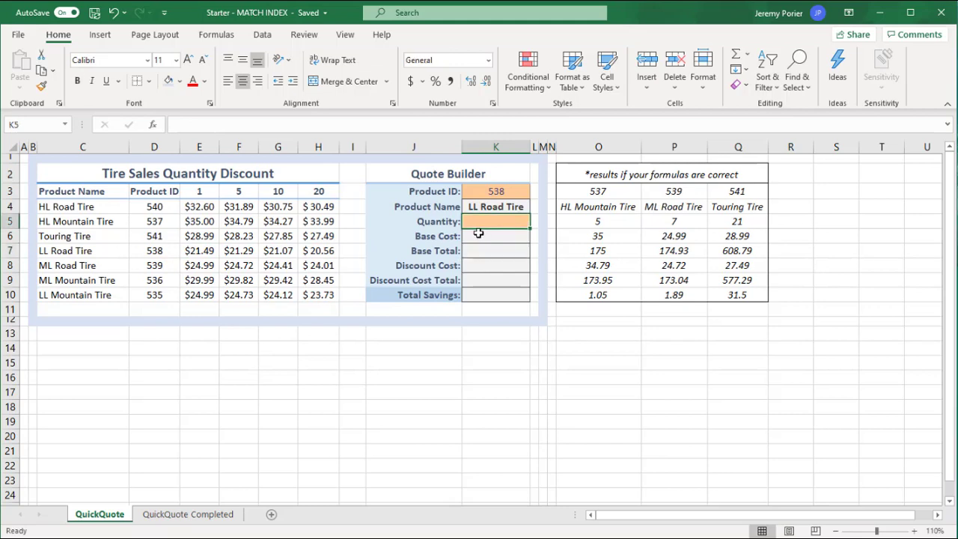
{"action": "type", "text": "1"}
{"action": "key", "text": "Return"}
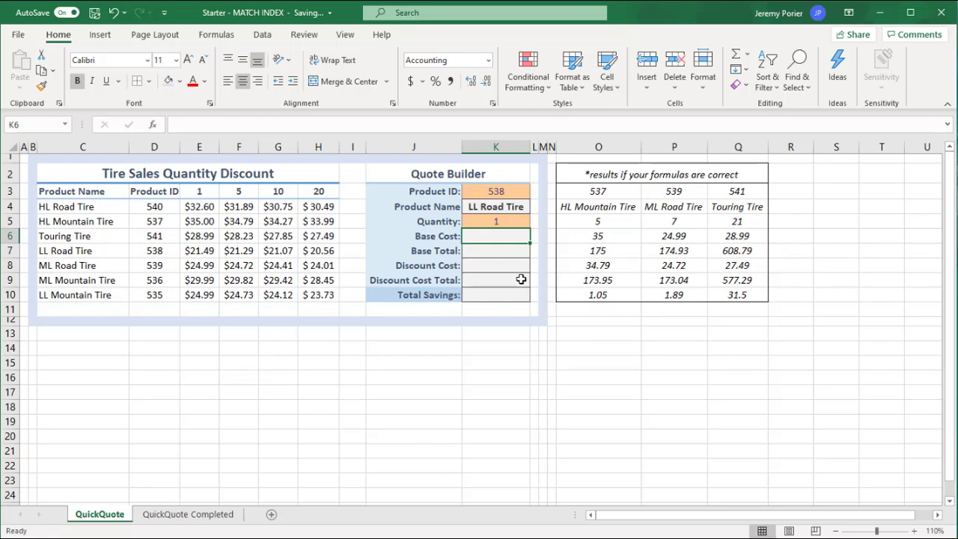
Start the Base Cost formula in K6 with an INDEX over the quantity-1 prices in E4:E10.
{"action": "type", "text": "="}
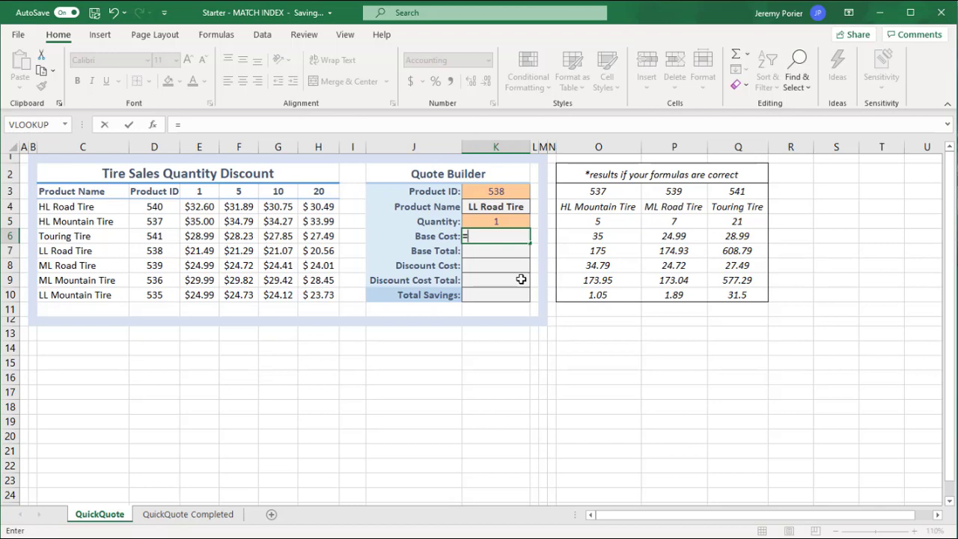
{"action": "type", "text": "INDEX("}
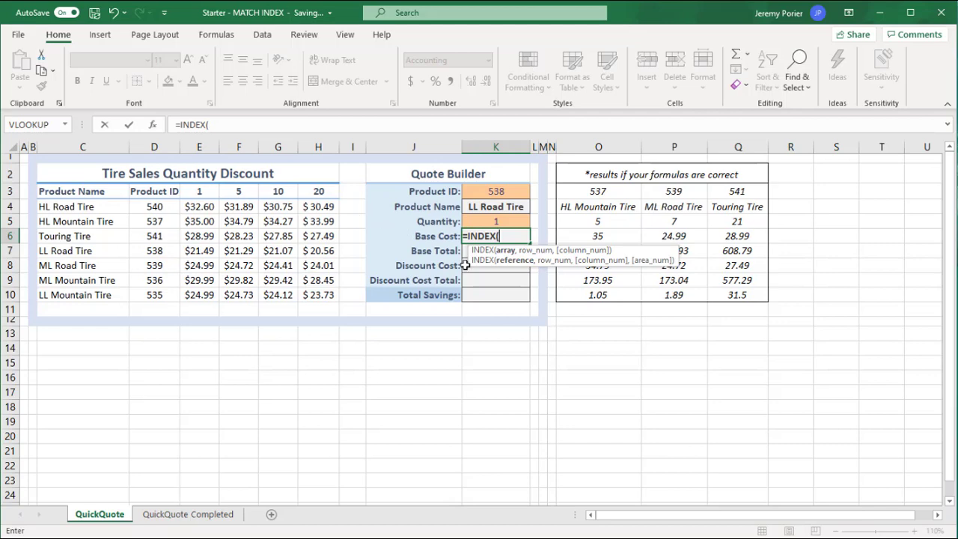
{"action": "left_click", "coordinate": [202, 207]}
{"action": "left_click_drag", "start_coordinate": [202, 207], "coordinate": [198, 295]}
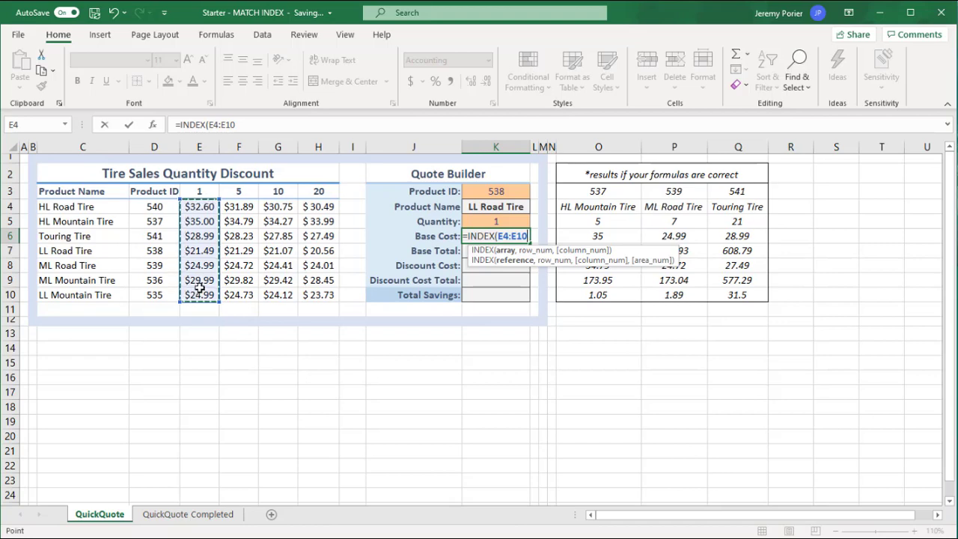
{"action": "type", "text": ","}
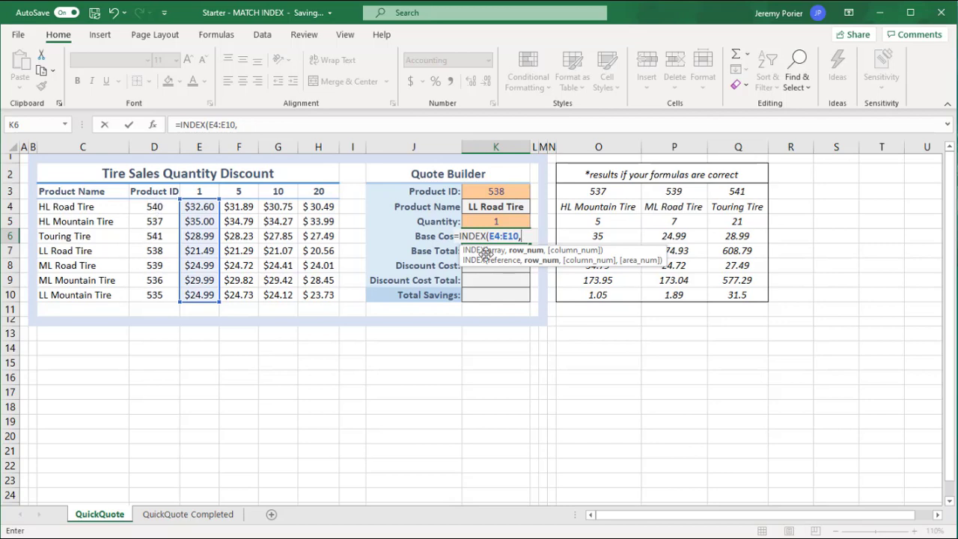
Complete the Base Cost formula by nesting MATCH(K3,D4:D10,0) as the INDEX row number, using an exact match.
{"action": "type", "text": "MATCH("}
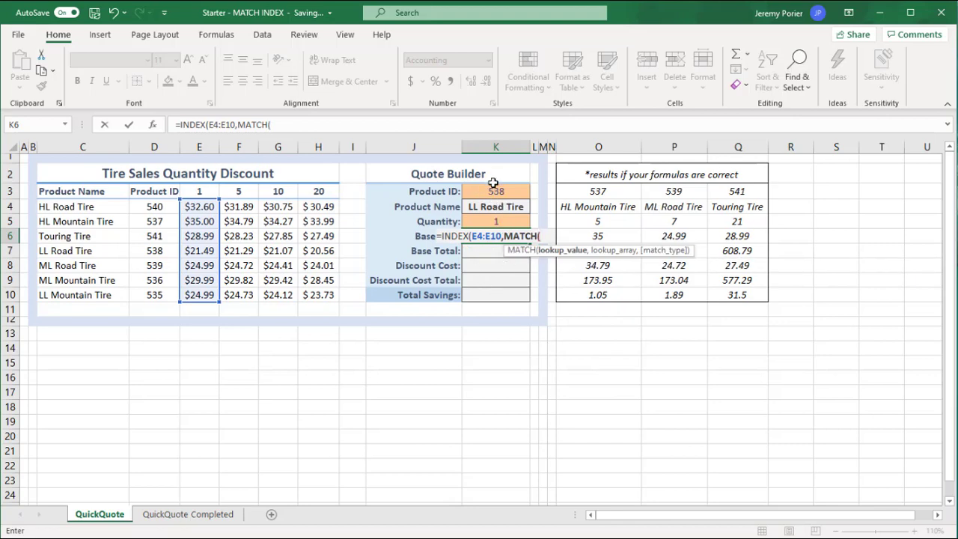
{"action": "left_click", "coordinate": [494, 191]}
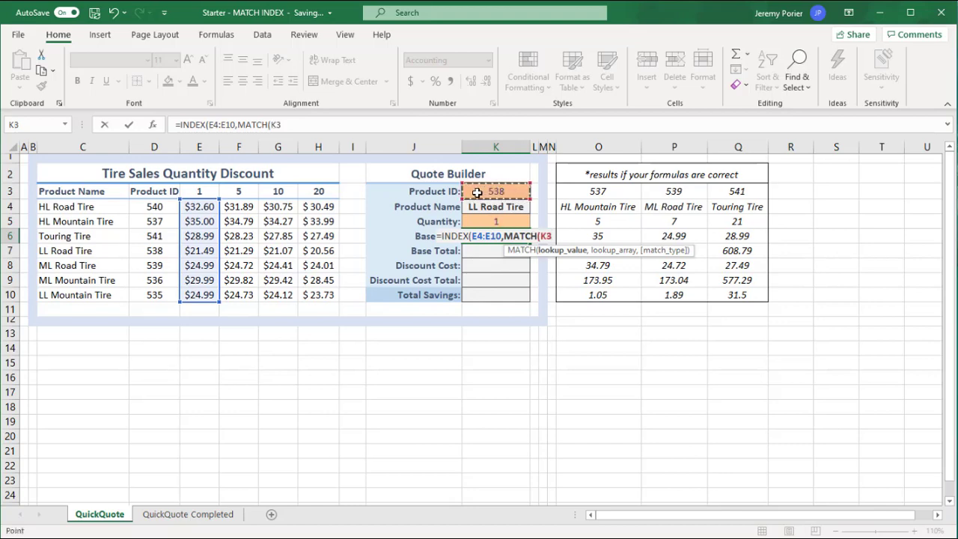
{"action": "type", "text": ","}
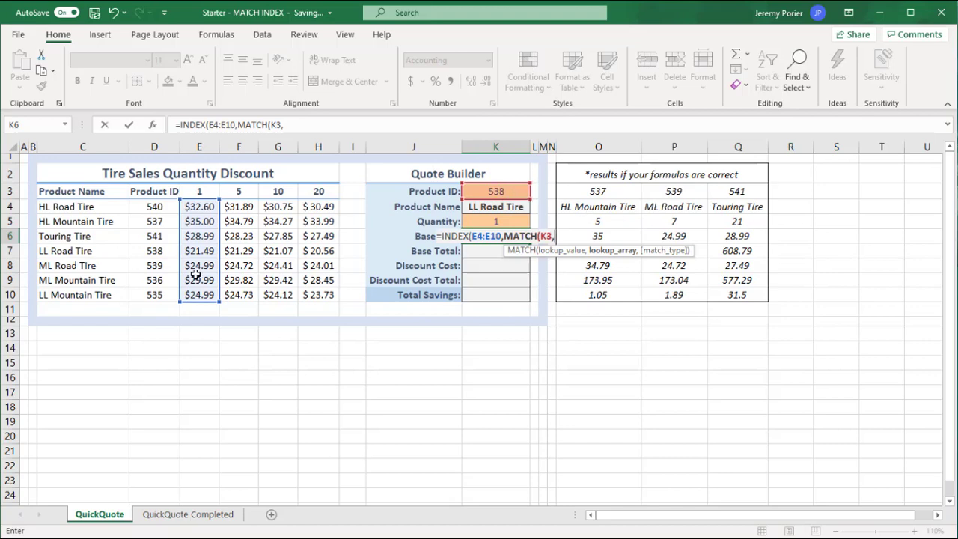
{"action": "left_click_drag", "start_coordinate": [157, 205], "coordinate": [150, 298]}
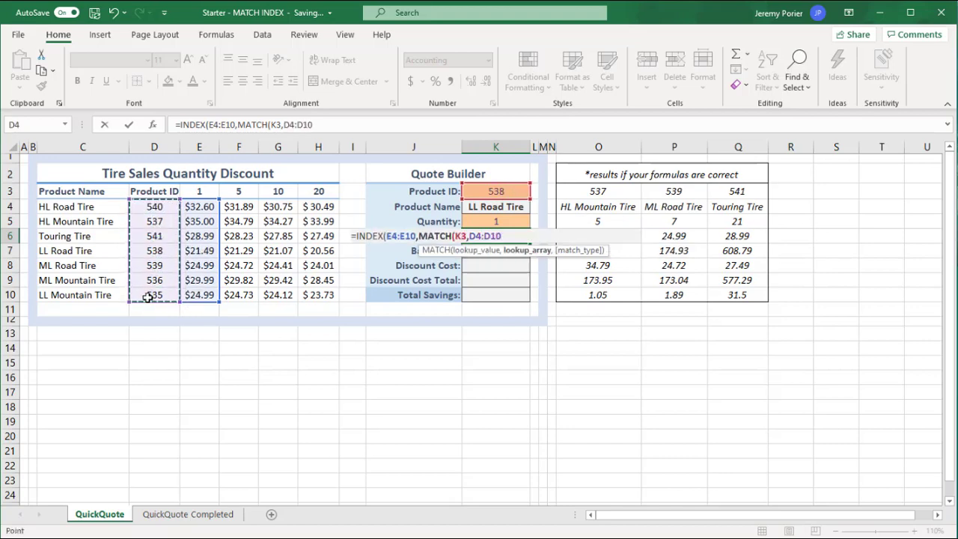
{"action": "type", "text": ","}
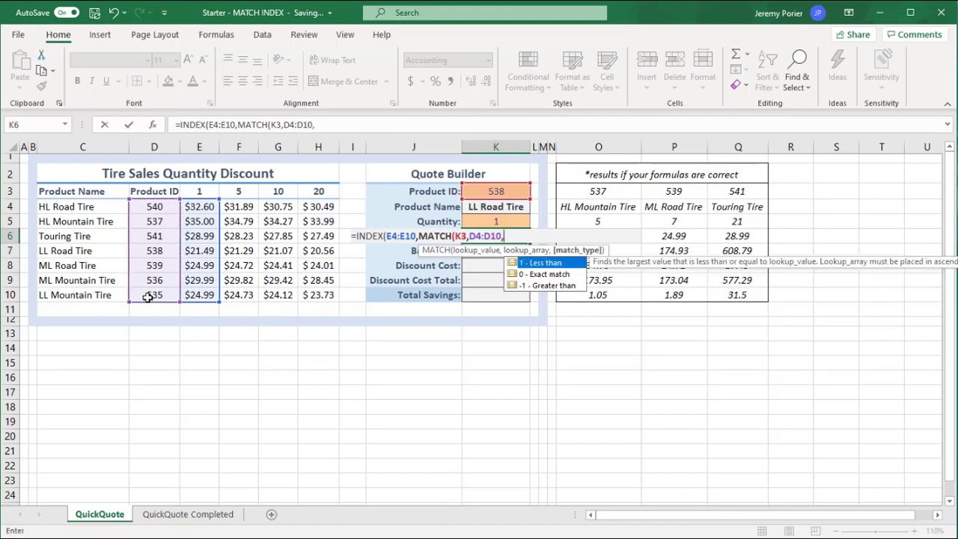
{"action": "double_click", "coordinate": [538, 275]}
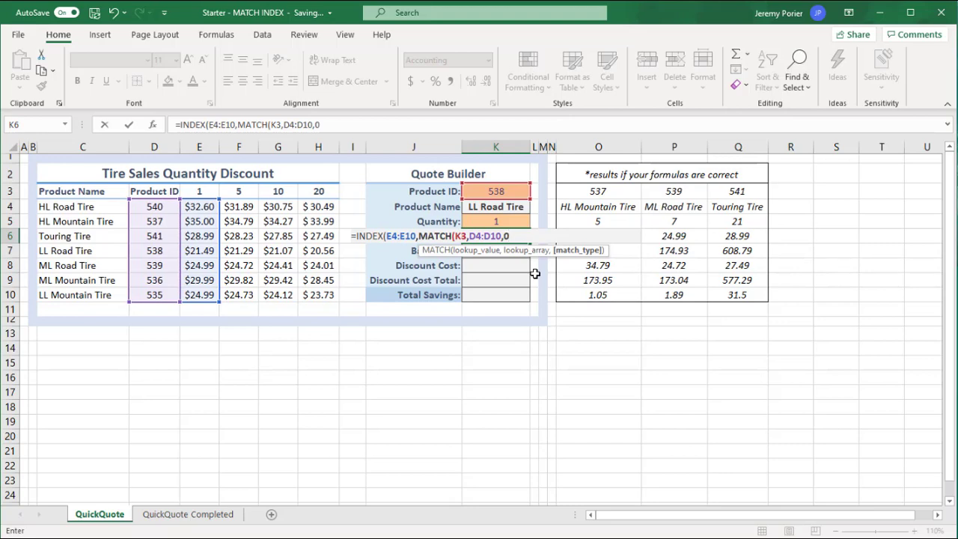
{"action": "type", "text": ")"}
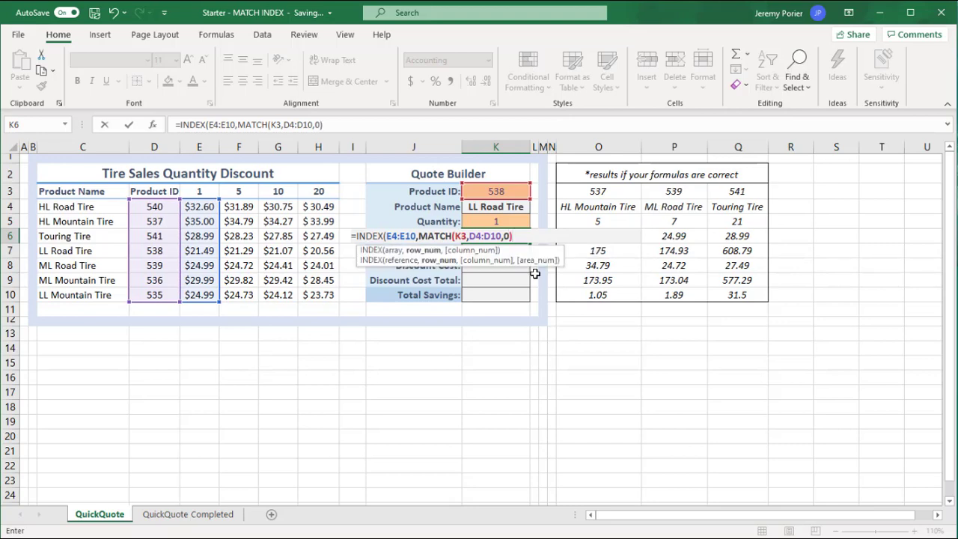
{"action": "type", "text": ")"}
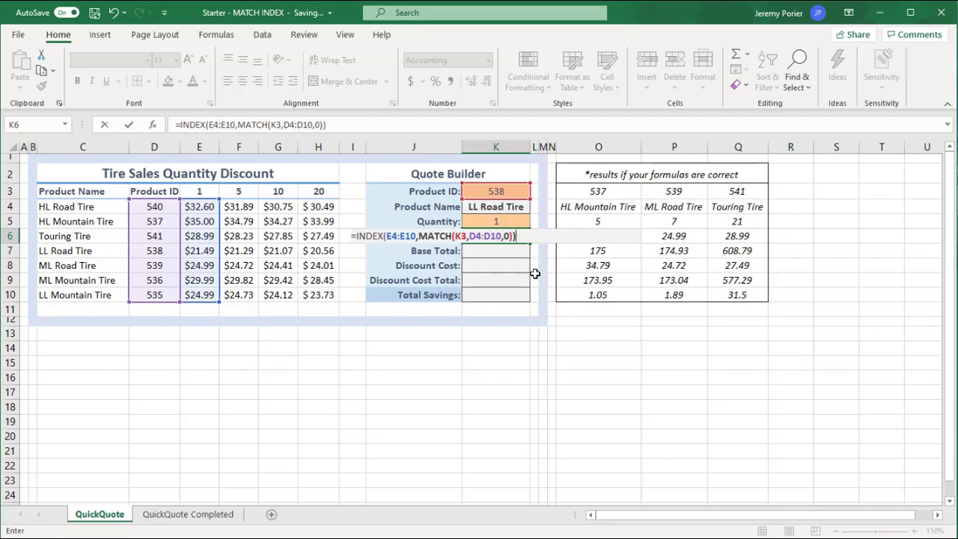
{"action": "key", "text": "Return"}
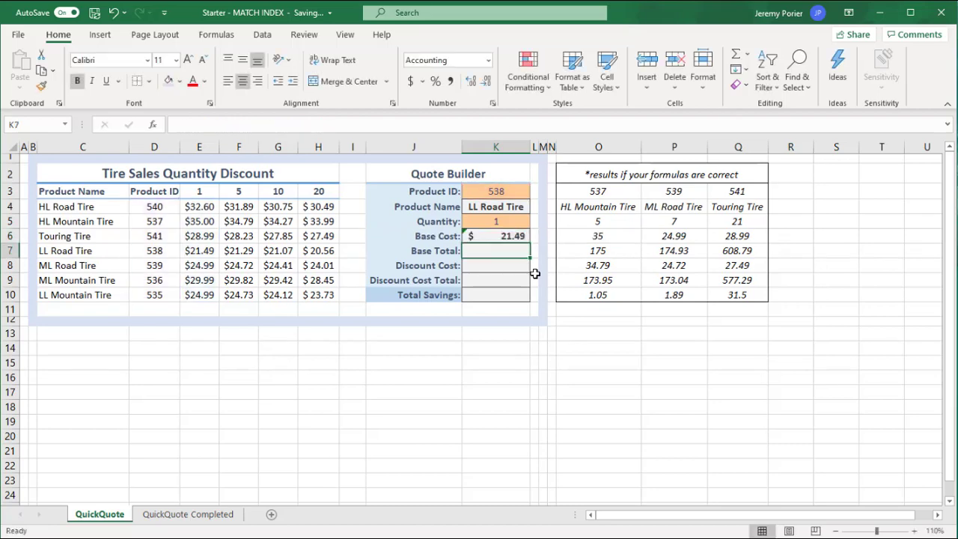
Set the Product ID in K3 to 539 and check the Base Cost lookup against the discount table's rows.
{"action": "left_click", "coordinate": [502, 192]}
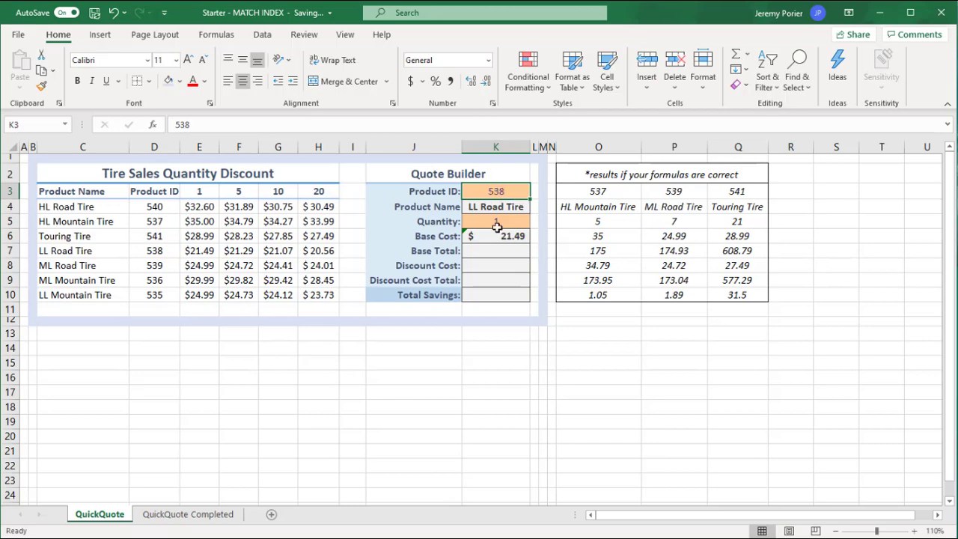
{"action": "left_click", "coordinate": [196, 252]}
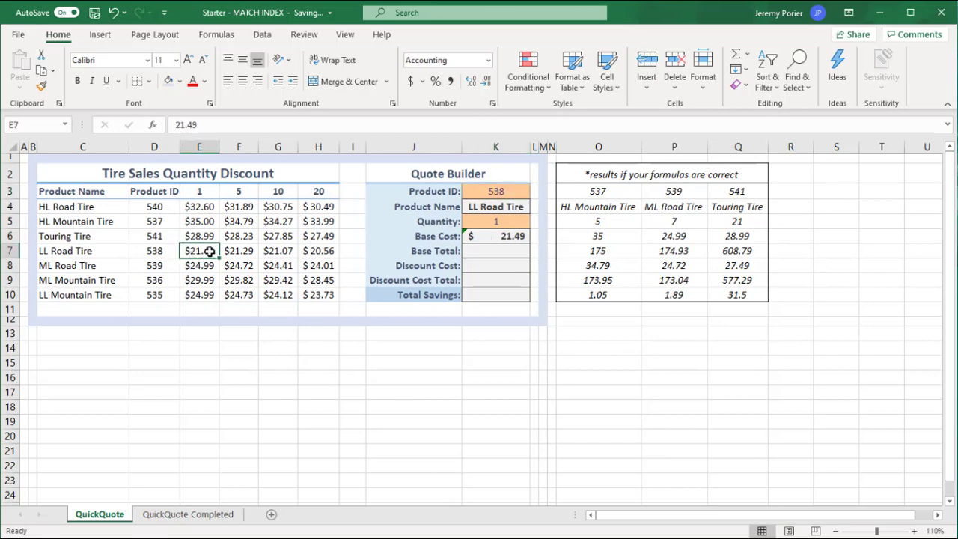
{"action": "left_click", "coordinate": [500, 192]}
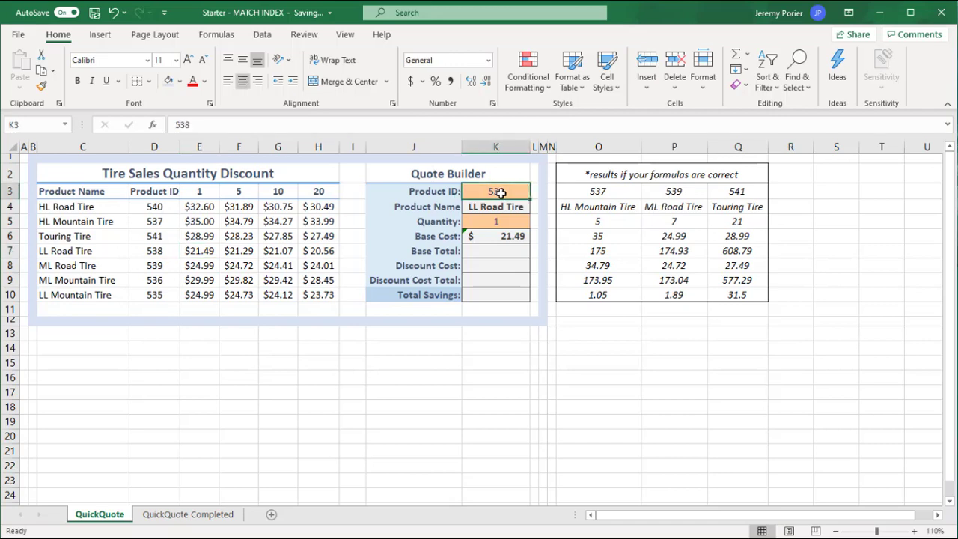
{"action": "type", "text": "5"}
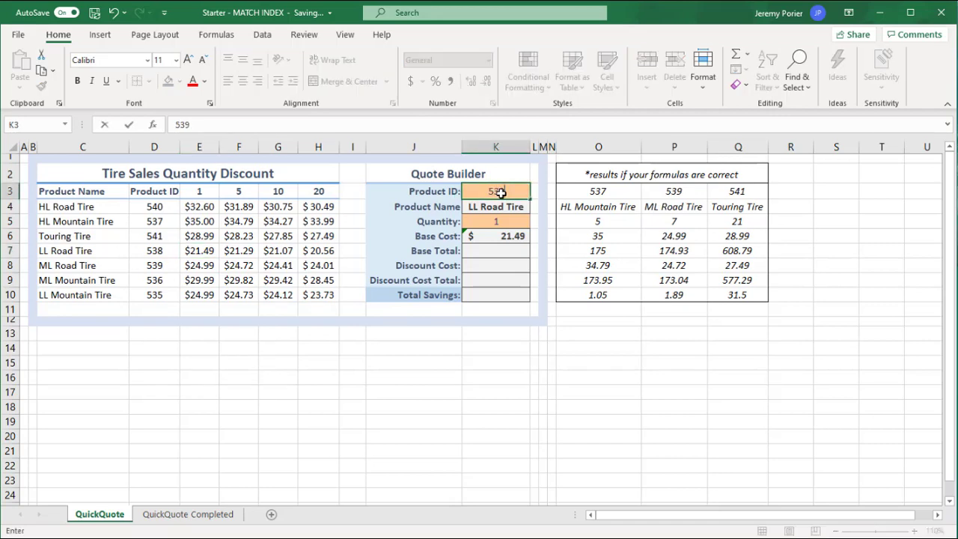
{"action": "key", "text": "Return"}
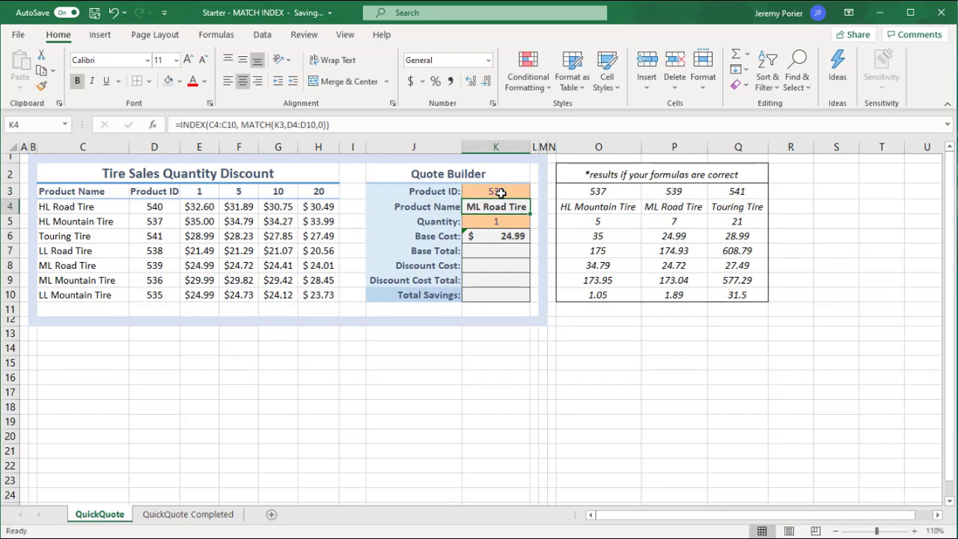
{"action": "left_click_drag", "start_coordinate": [86, 268], "coordinate": [197, 267]}
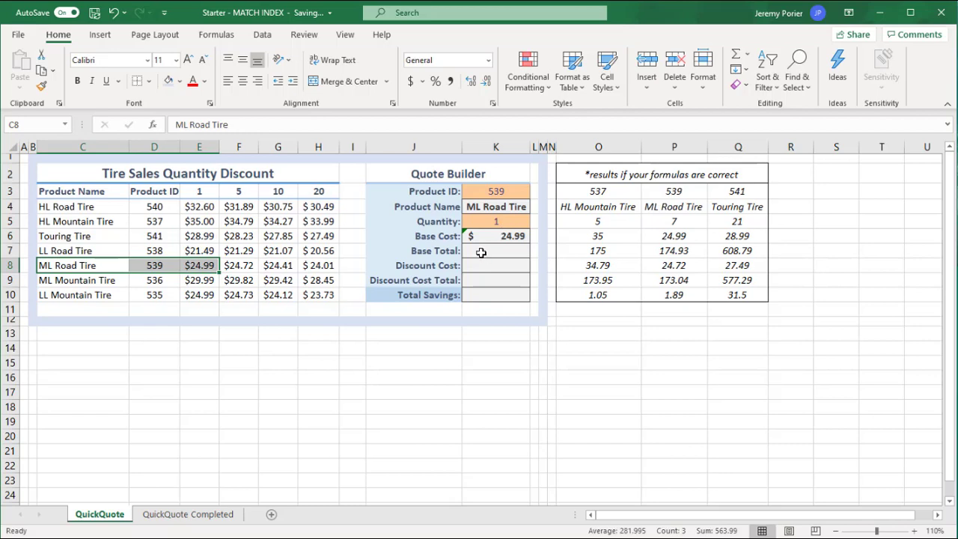
Calculate the Base Total in K7 by multiplying Quantity by Base Cost with =K5*K6.
{"action": "left_click", "coordinate": [480, 253]}
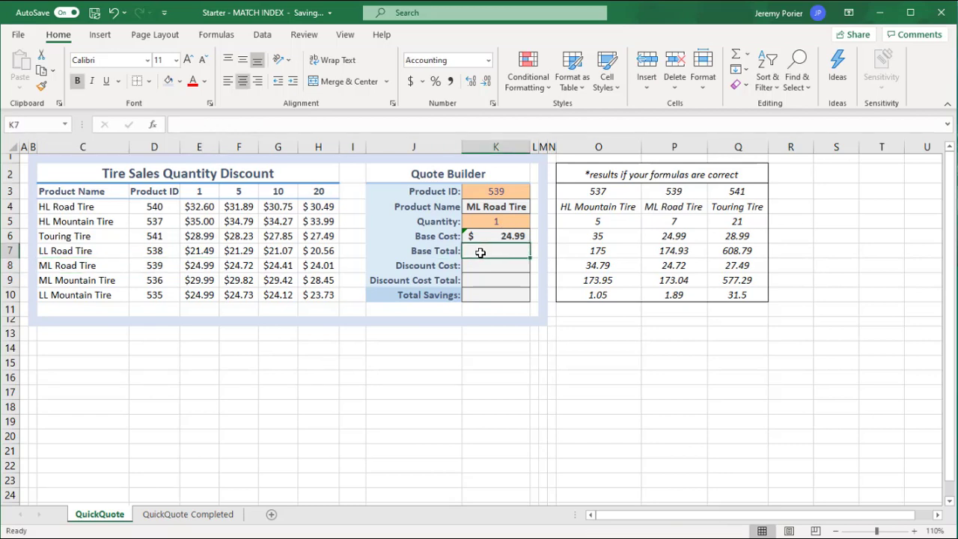
{"action": "type", "text": "="}
{"action": "left_click", "coordinate": [515, 222]}
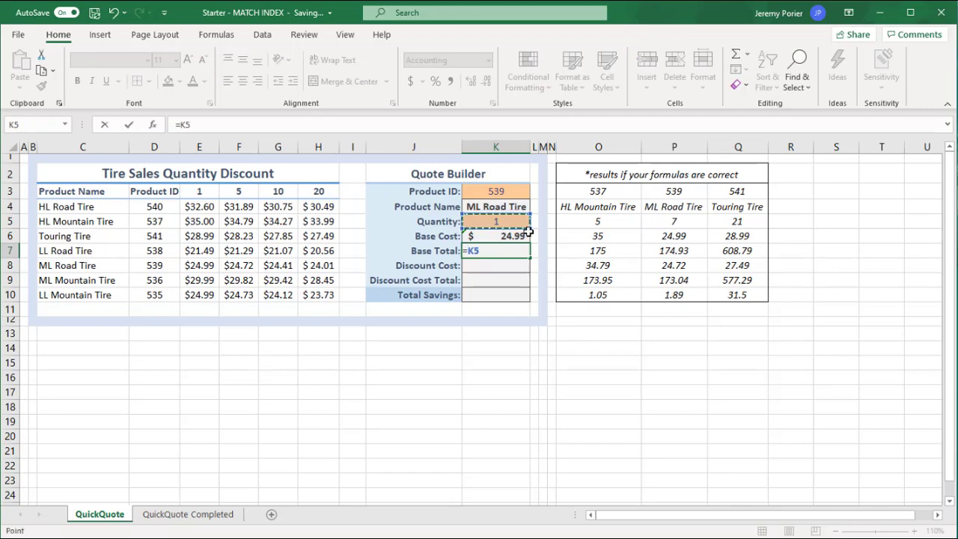
{"action": "type", "text": "*"}
{"action": "left_click", "coordinate": [498, 236]}
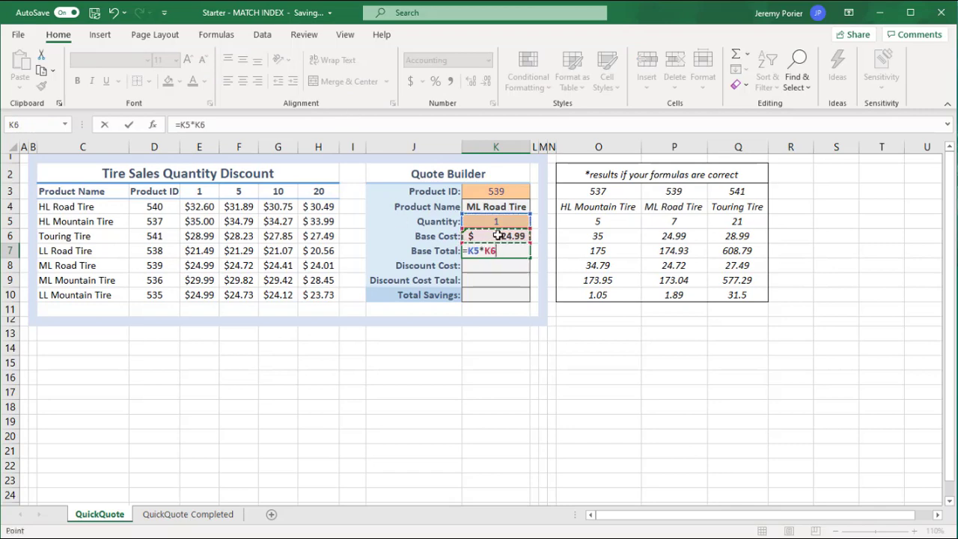
{"action": "key", "text": "Return"}
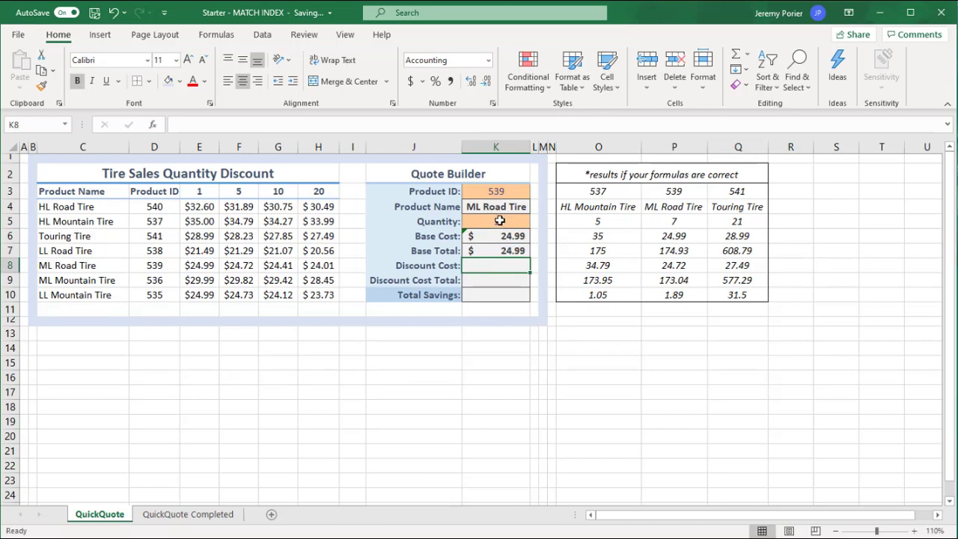
Set the Quantity in K5 to 3 and ignore the error flagged on the Base Cost formula in K6.
{"action": "left_click", "coordinate": [499, 221]}
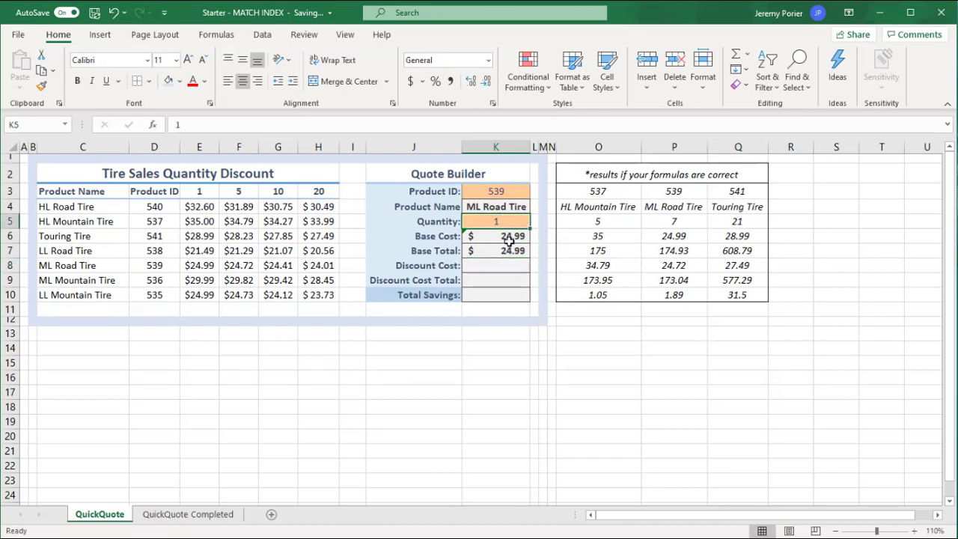
{"action": "type", "text": "3"}
{"action": "left_click", "coordinate": [508, 239]}
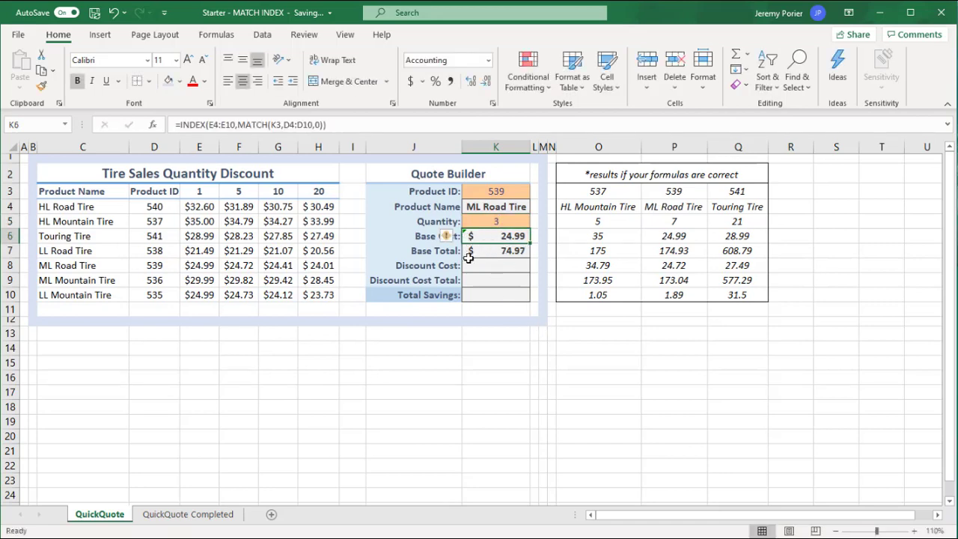
{"action": "left_click", "coordinate": [447, 237]}
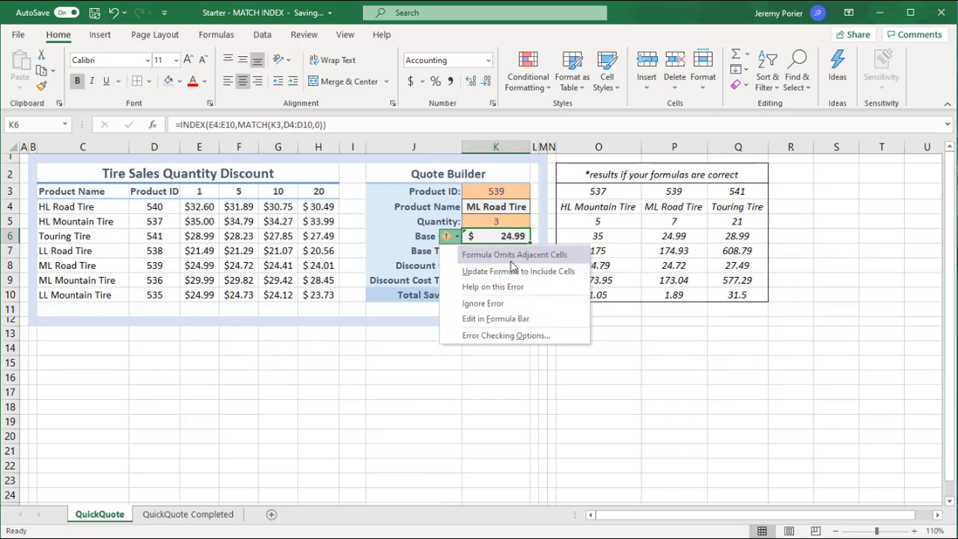
{"action": "left_click", "coordinate": [491, 304]}
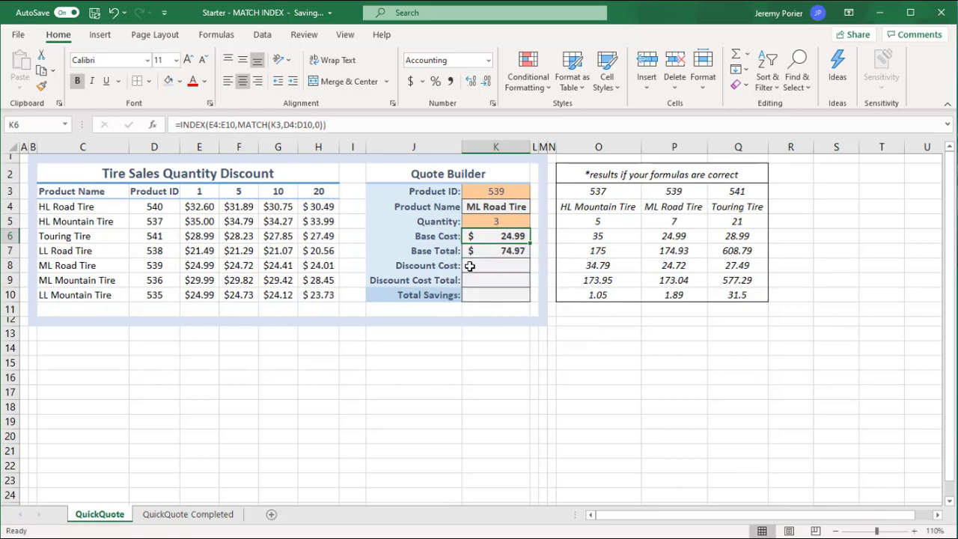
Try quantities of 3 and 5 in K5 to test the Base Total formula.
{"action": "left_click", "coordinate": [471, 267]}
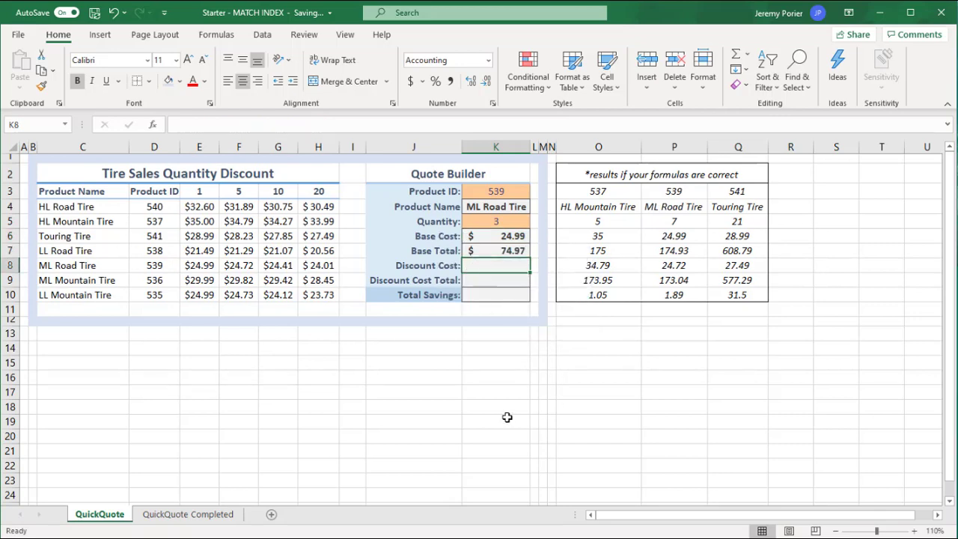
{"action": "left_click", "coordinate": [494, 221]}
{"action": "type", "text": "3"}
{"action": "key", "text": "ctrl+Return"}
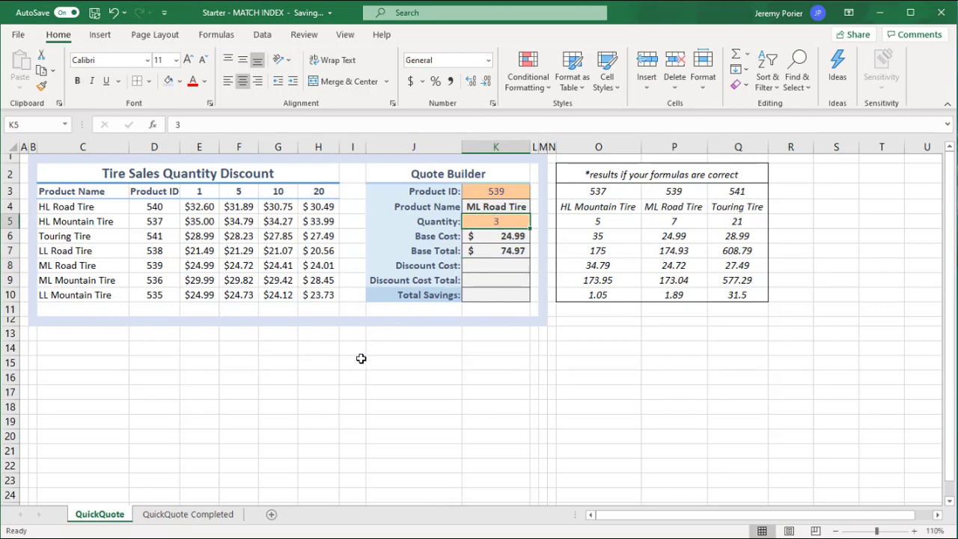
{"action": "type", "text": "5"}
{"action": "left_click", "coordinate": [495, 265]}
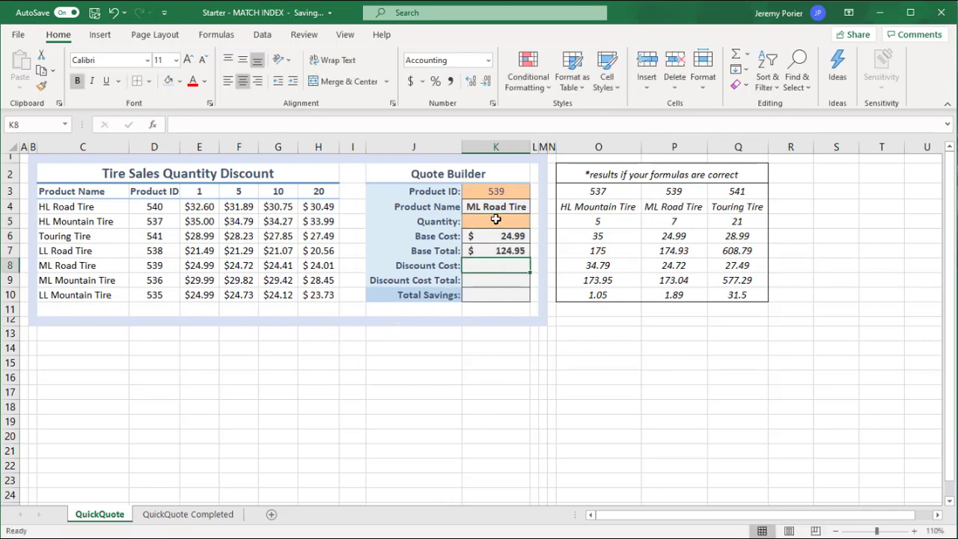
Set the Quantity in K5 to 7.
{"action": "left_click", "coordinate": [496, 219]}
{"action": "type", "text": "7"}
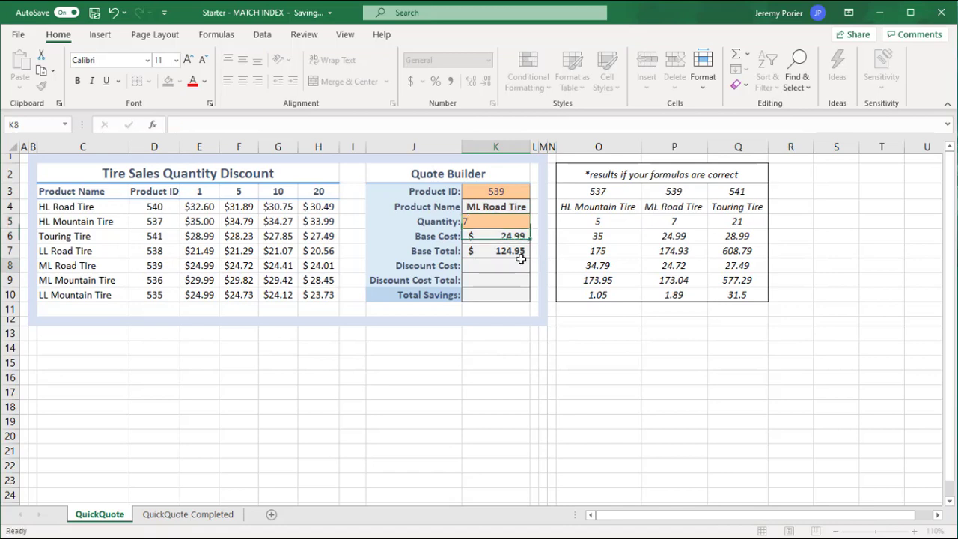
{"action": "left_click", "coordinate": [521, 259]}
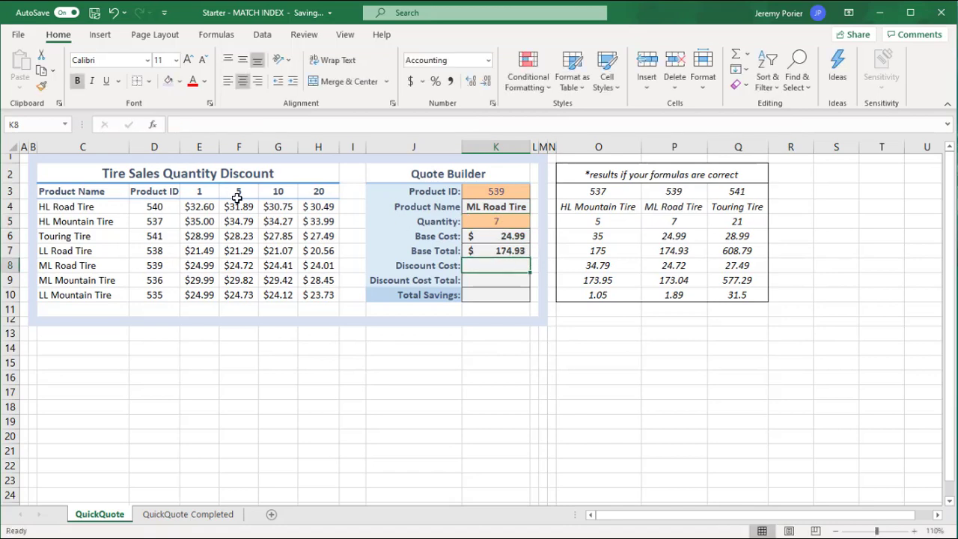
Locate product 539's quantity-5 price in the discount table and compare it with the Quote Builder's Product ID and Quantity inputs.
{"action": "left_click", "coordinate": [239, 262]}
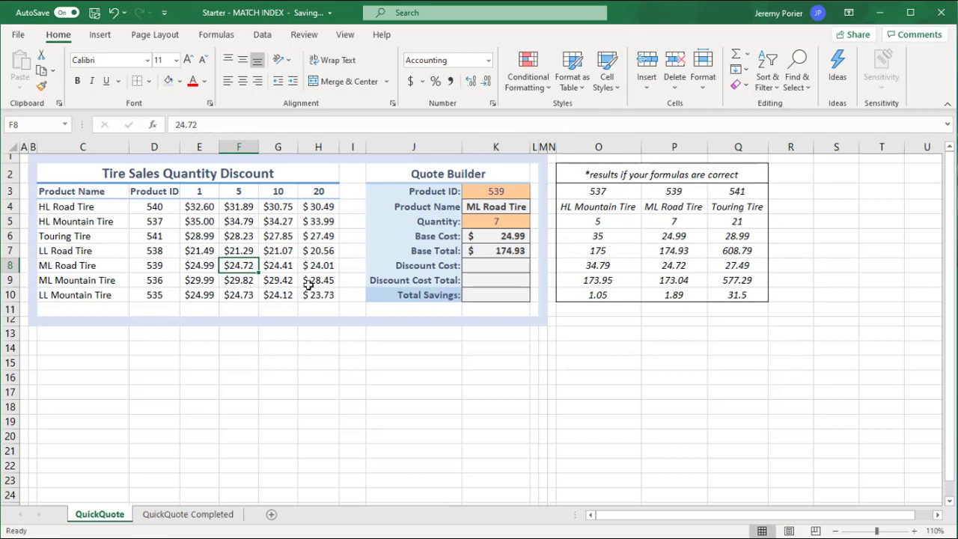
{"action": "left_click", "coordinate": [488, 265]}
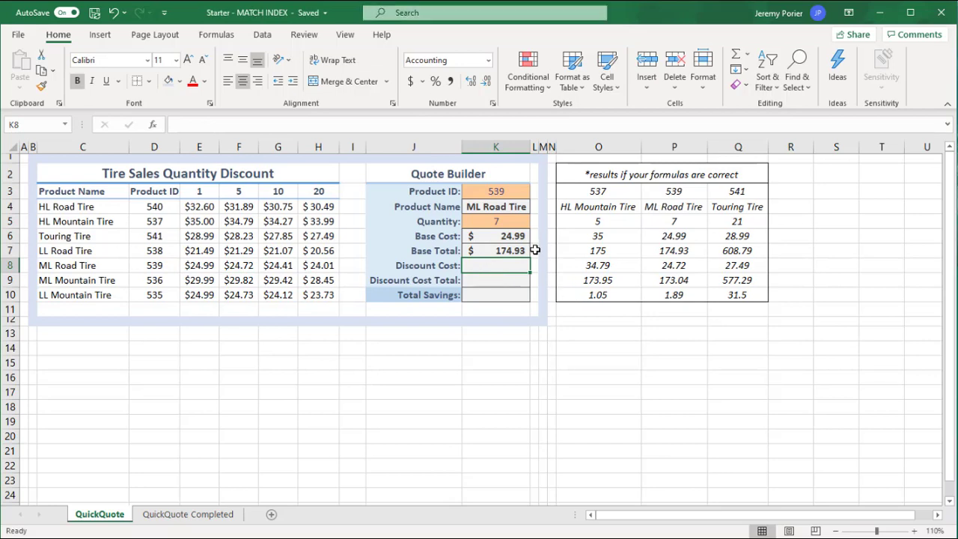
{"action": "left_click", "coordinate": [494, 193]}
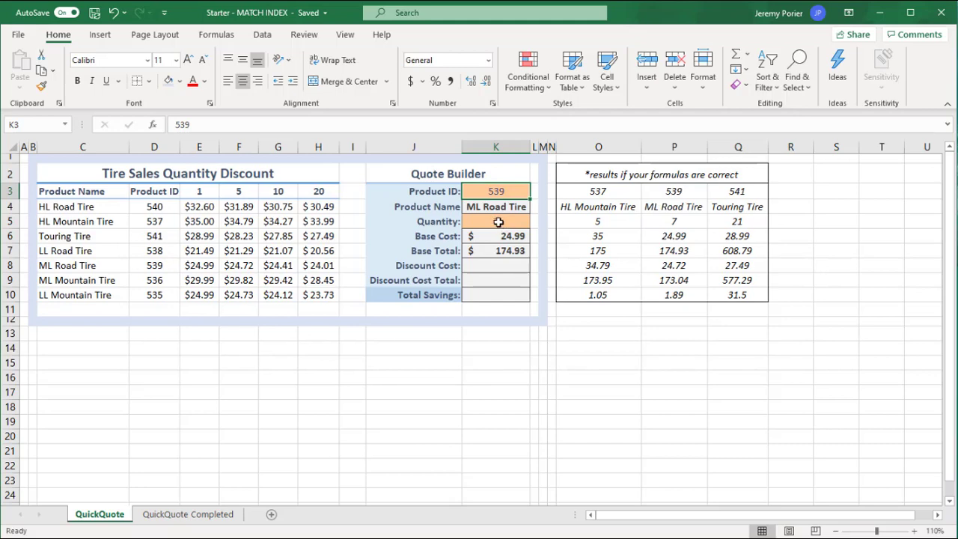
{"action": "left_click", "coordinate": [497, 221]}
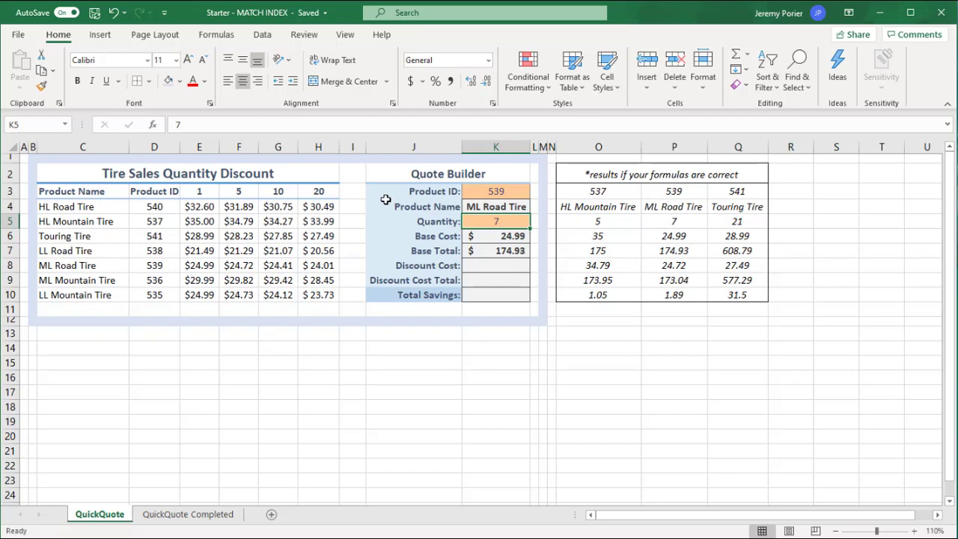
Highlight the ML Road Tire row C8:H8 and the quantity-5 prices F4:F10 in yellow to mark their intersection at F8.
{"action": "left_click", "coordinate": [58, 267]}
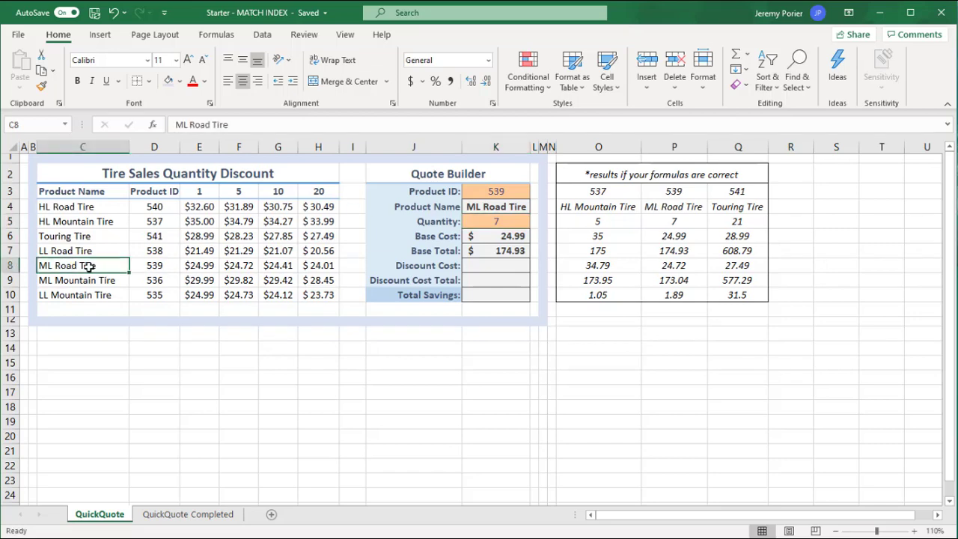
{"action": "left_click_drag", "start_coordinate": [88, 266], "coordinate": [322, 268]}
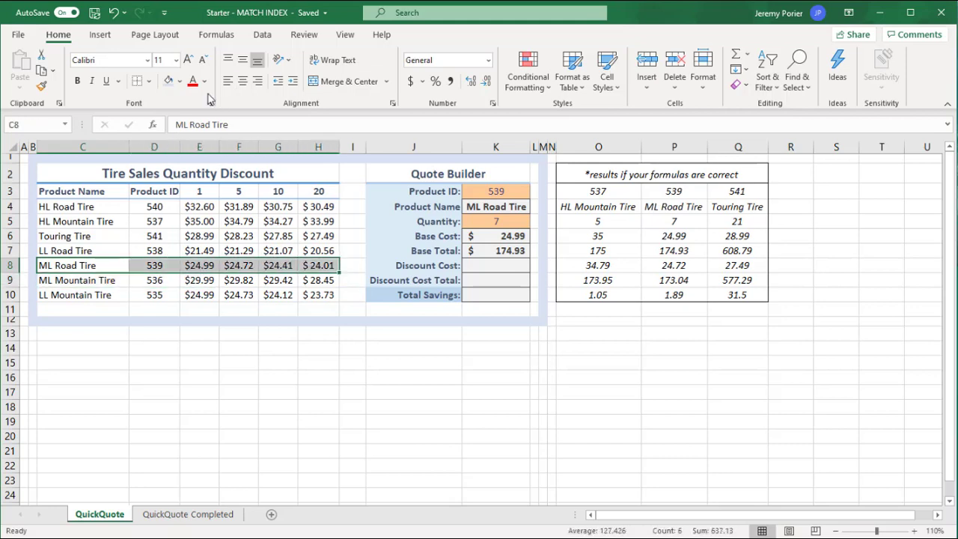
{"action": "left_click", "coordinate": [179, 81]}
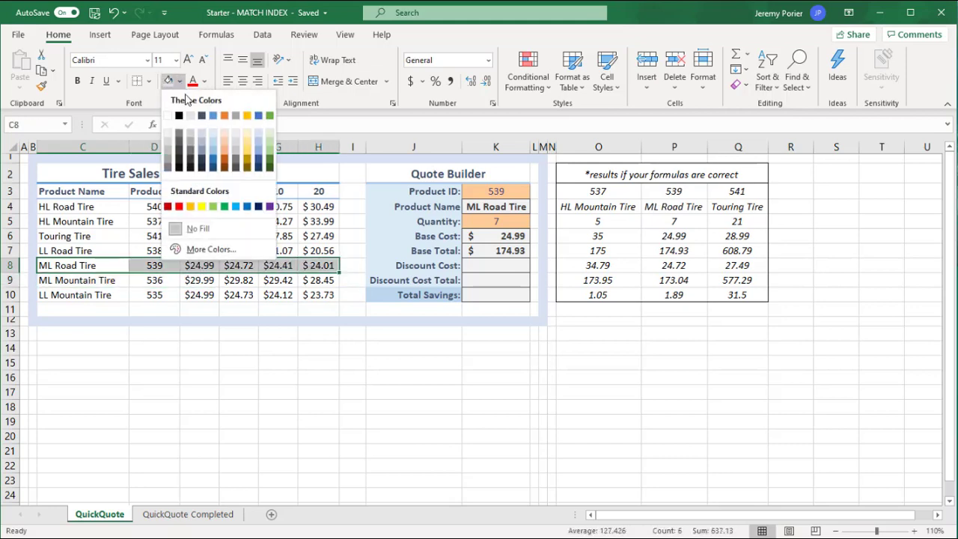
{"action": "left_click", "coordinate": [202, 207]}
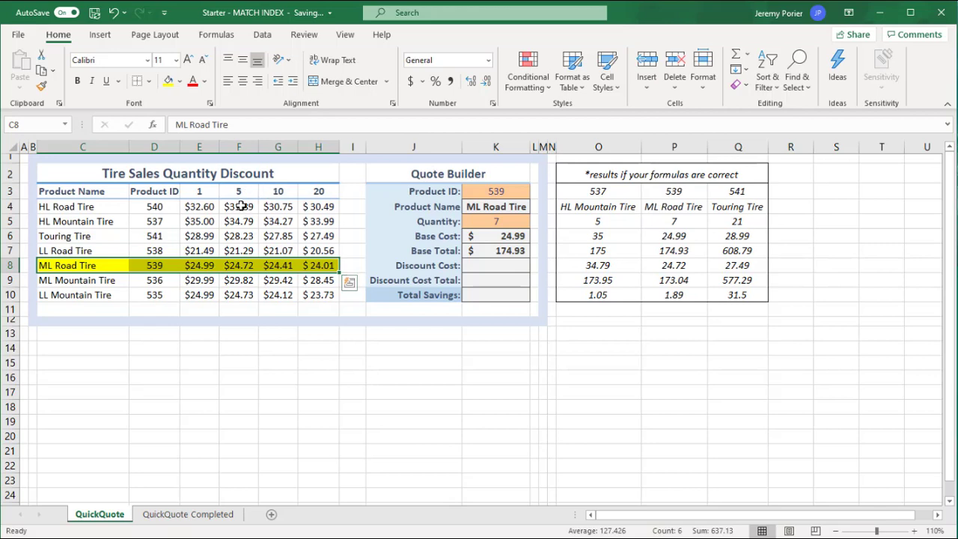
{"action": "left_click_drag", "start_coordinate": [239, 207], "coordinate": [232, 293]}
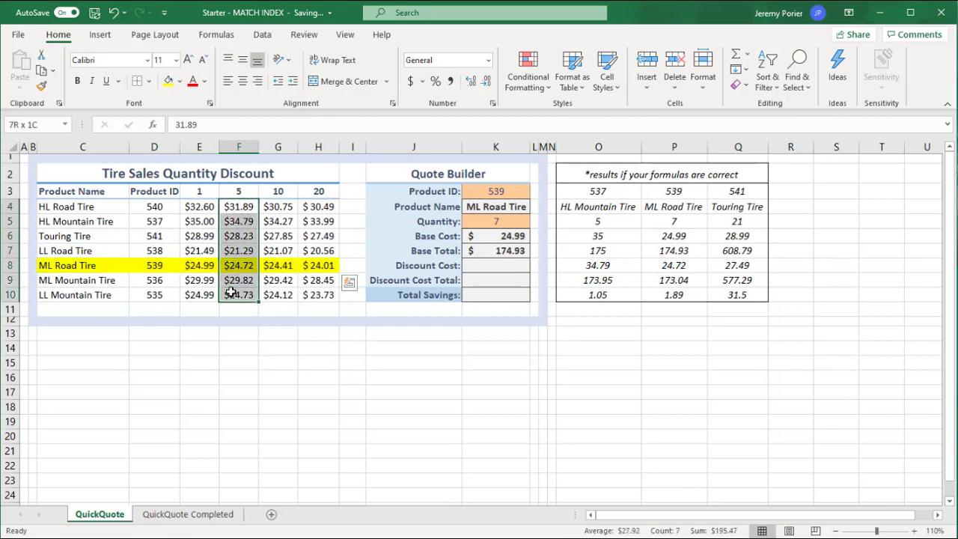
{"action": "left_click", "coordinate": [169, 80]}
{"action": "left_click", "coordinate": [301, 249]}
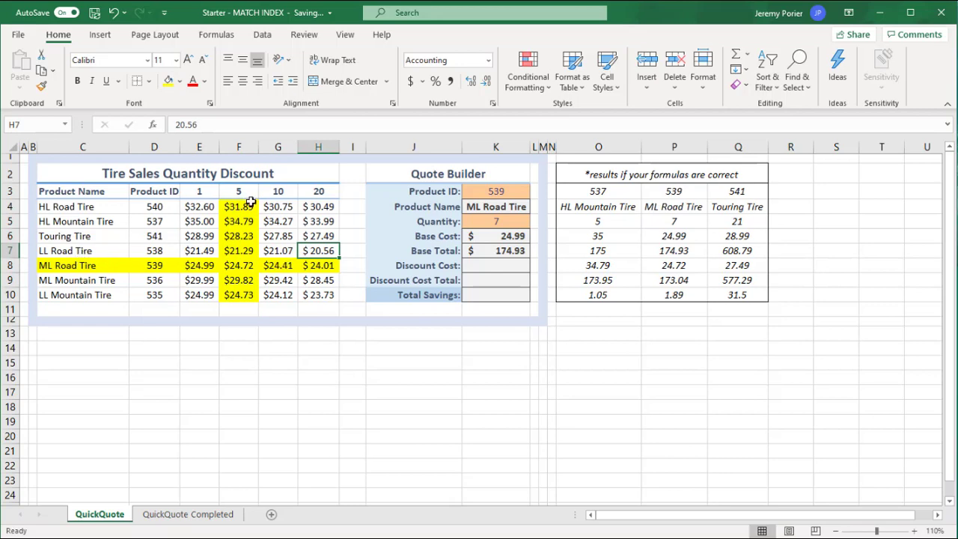
{"action": "left_click", "coordinate": [240, 265]}
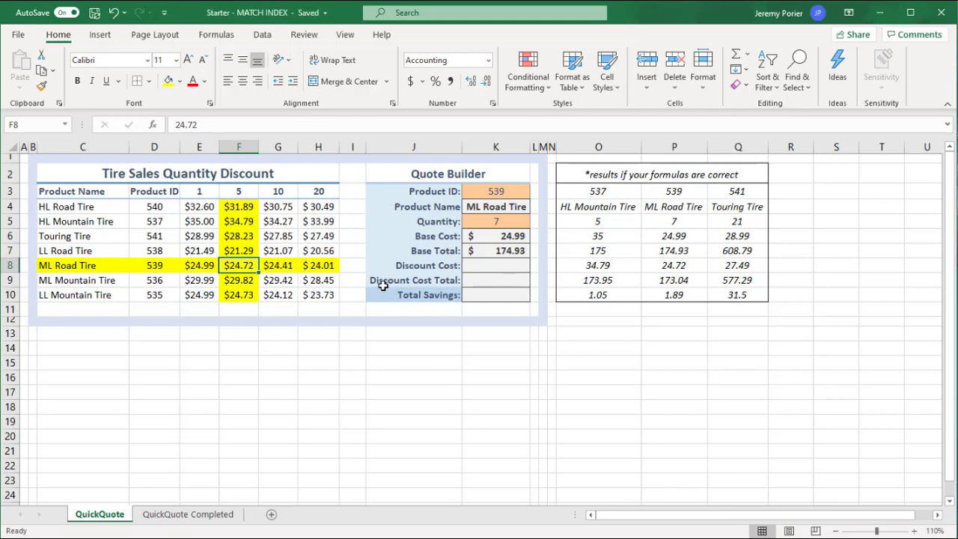
Undo both yellow highlights in the discount table.
{"action": "key", "text": "ctrl+z"}
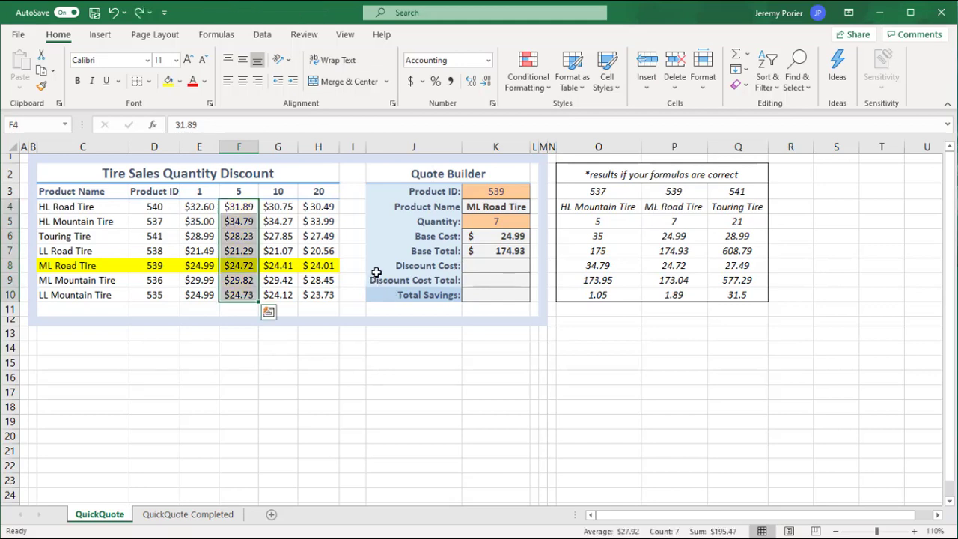
{"action": "key", "text": "ctrl+z"}
{"action": "left_click", "coordinate": [191, 233]}
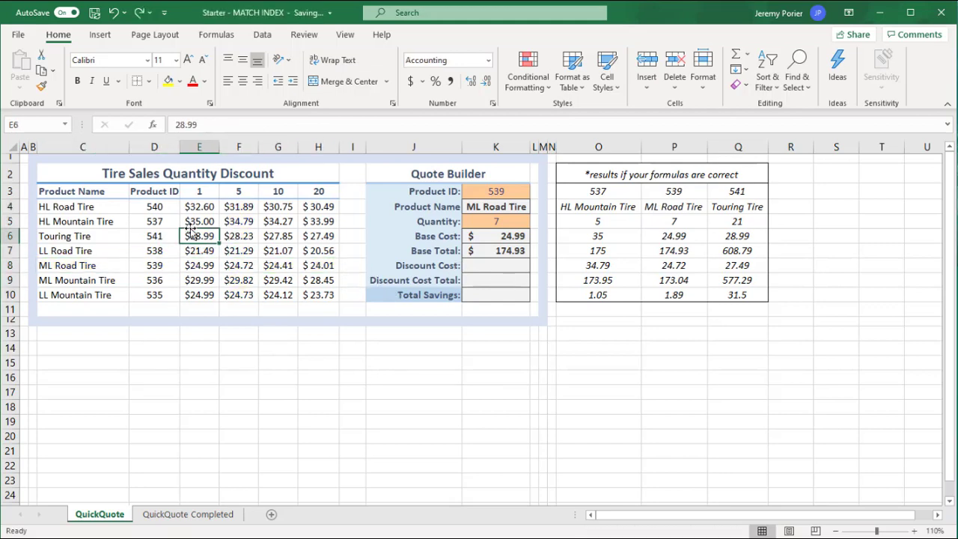
Start the Discount Cost formula in K8 with an INDEX over the full price range E4:H10.
{"action": "left_click", "coordinate": [493, 264]}
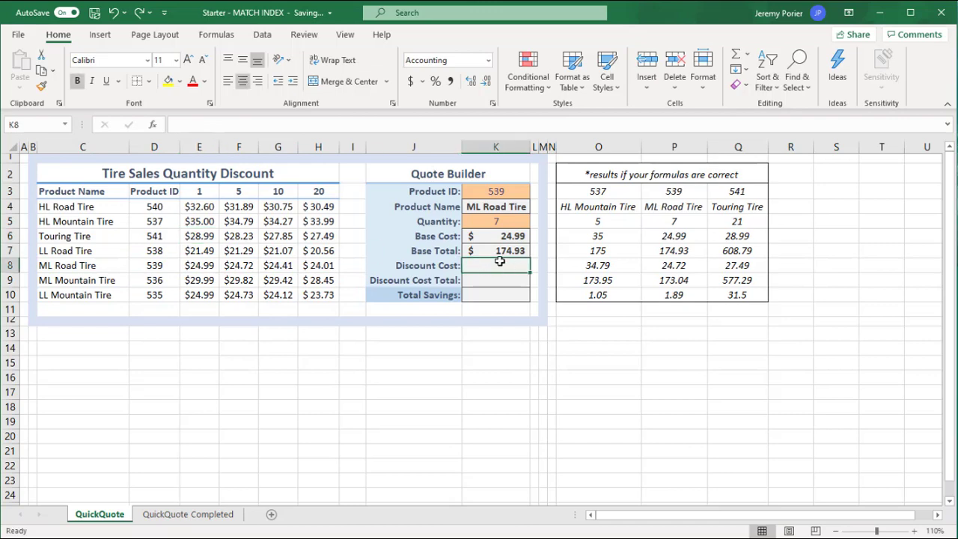
{"action": "type", "text": "="}
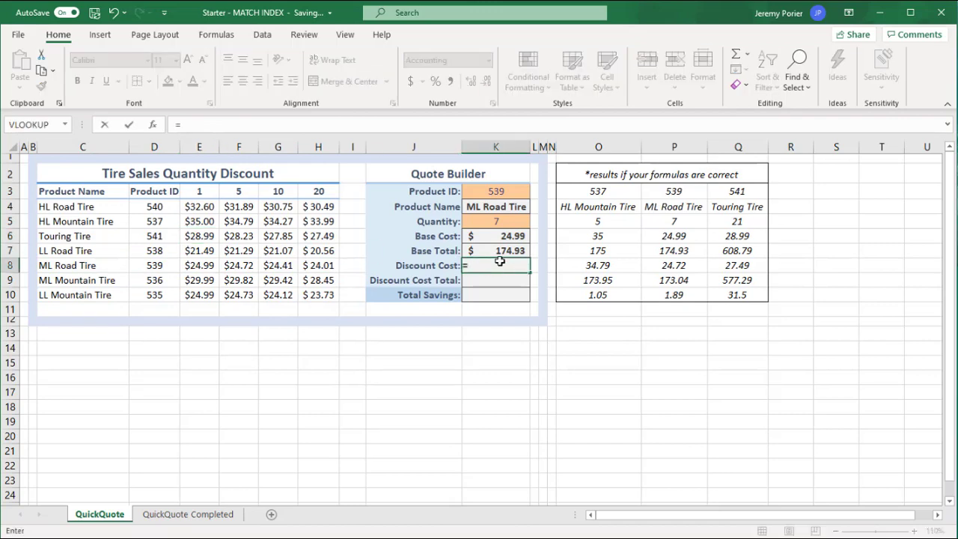
{"action": "type", "text": "INDE"}
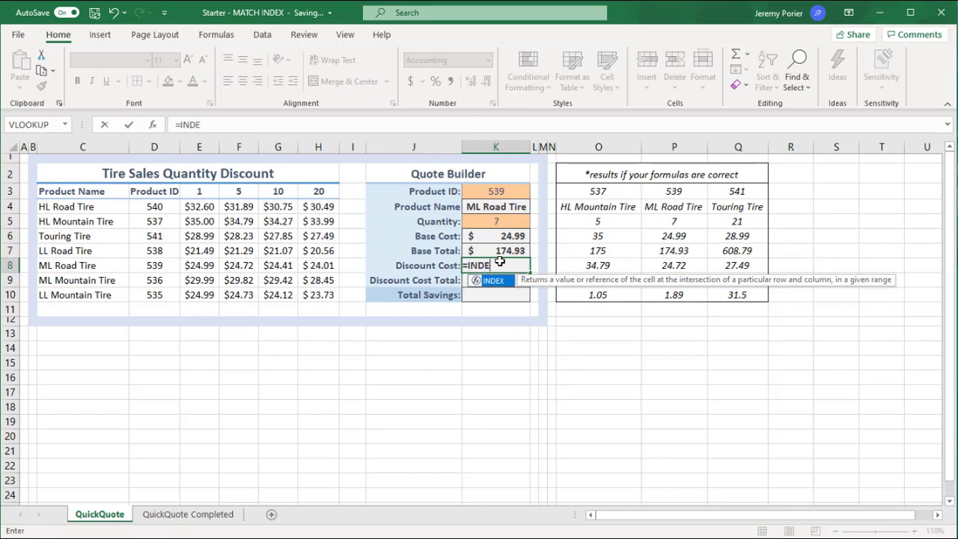
{"action": "type", "text": "X("}
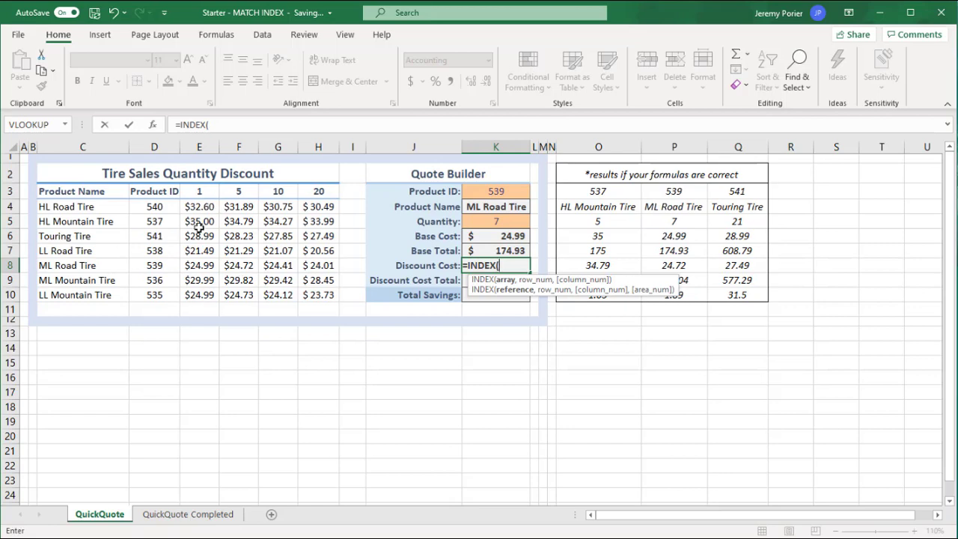
{"action": "left_click_drag", "start_coordinate": [193, 206], "coordinate": [234, 232]}
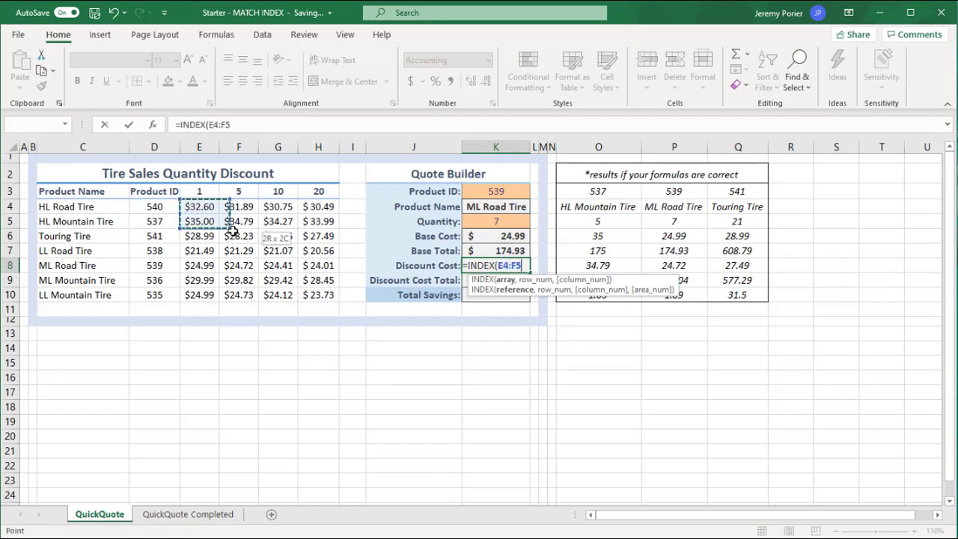
{"action": "left_click_drag", "start_coordinate": [304, 279], "coordinate": [317, 293]}
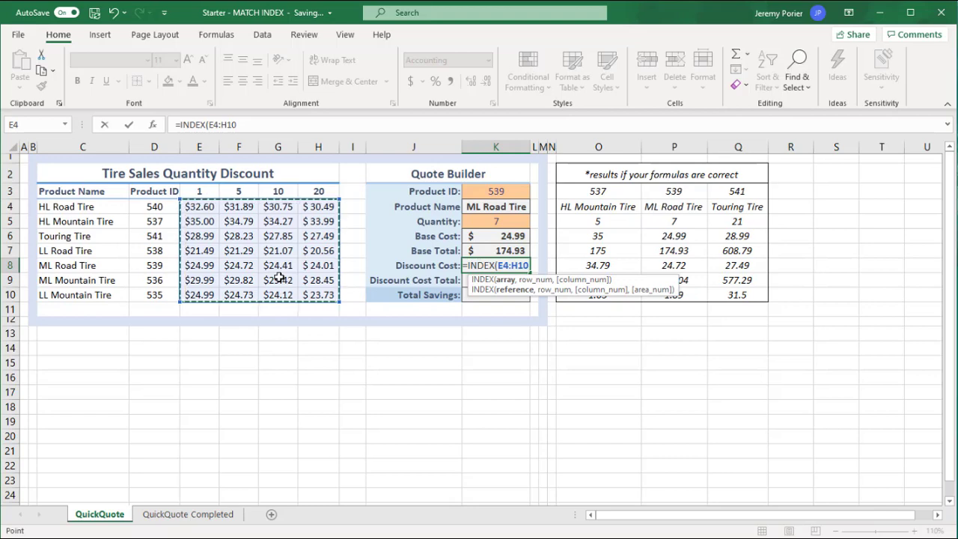
Add the row number to K8's INDEX with MATCH of the Product ID K3 in D4:D10, using exact match (0).
{"action": "type", "text": ","}
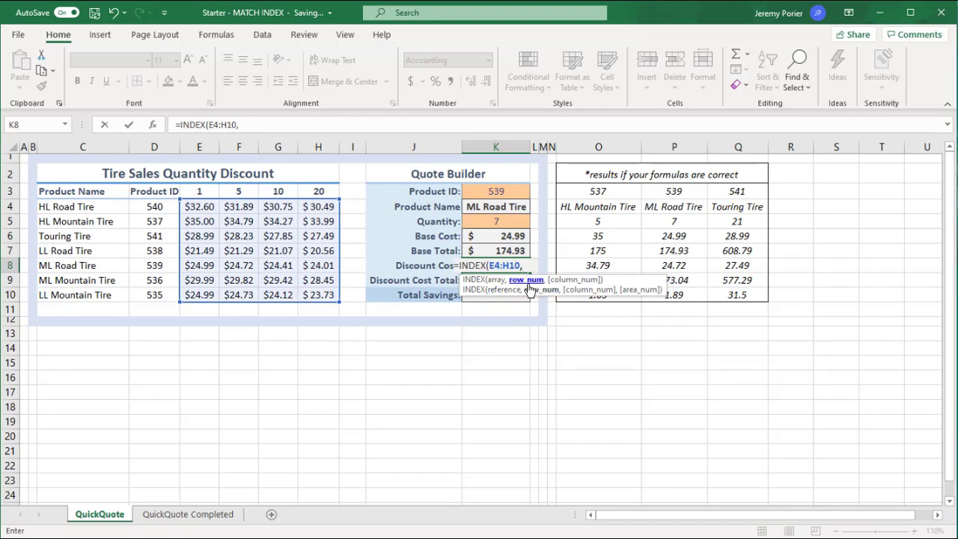
{"action": "type", "text": "MATCH("}
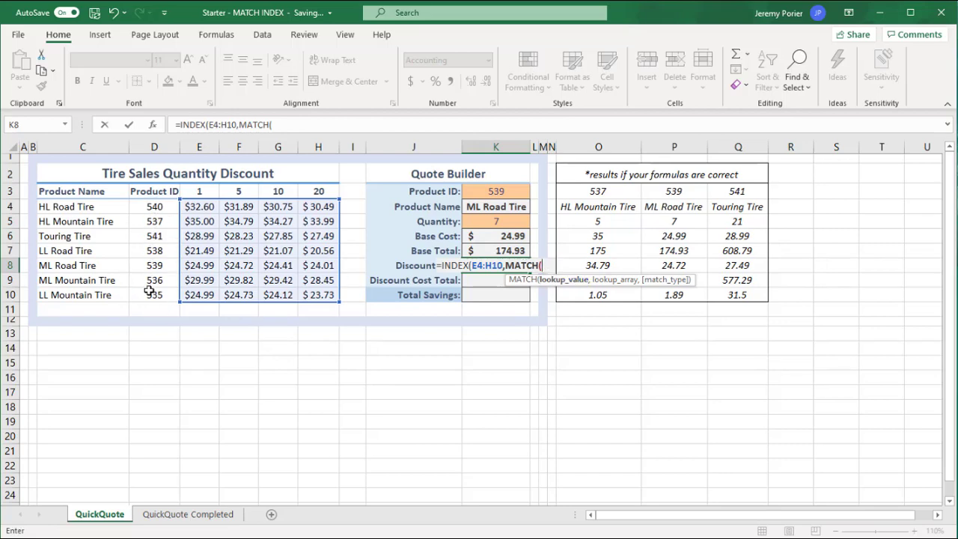
{"action": "left_click", "coordinate": [502, 191]}
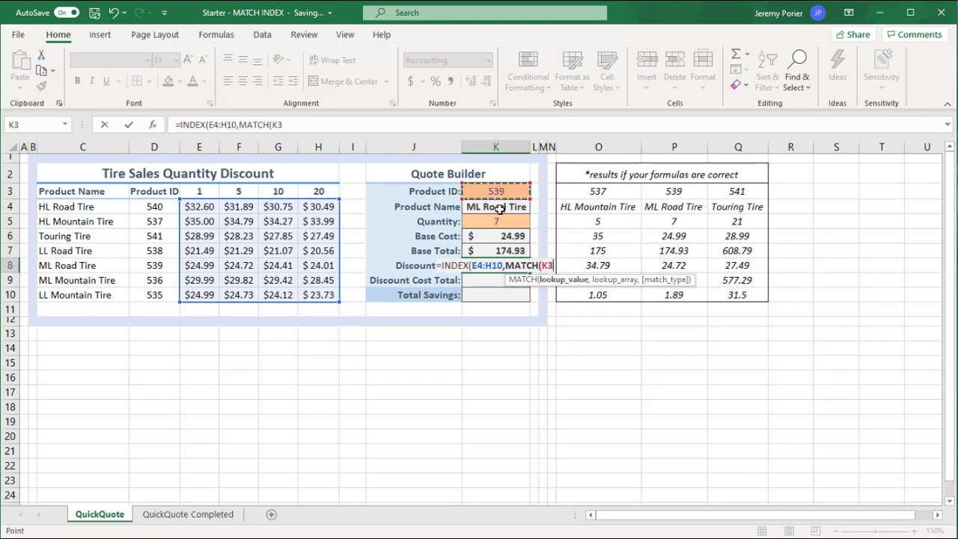
{"action": "type", "text": ","}
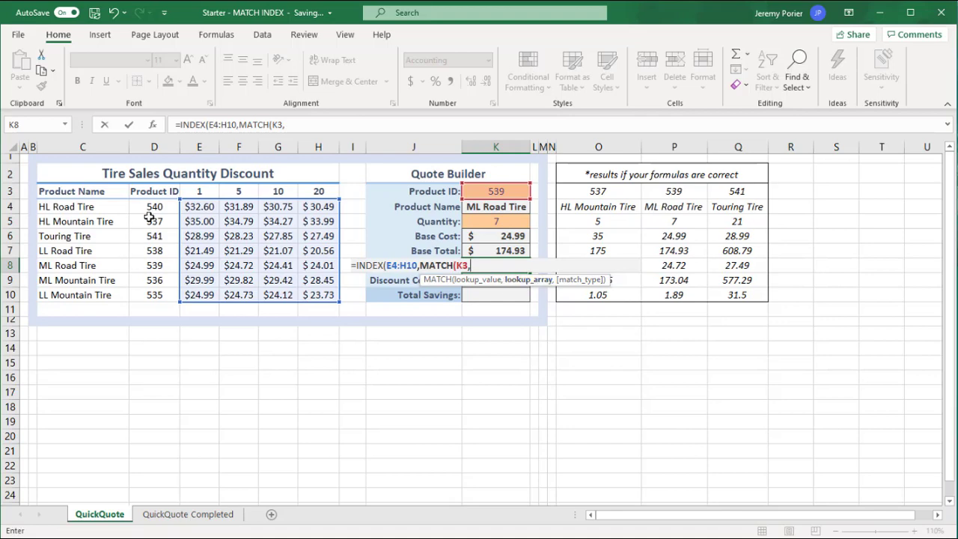
{"action": "left_click_drag", "start_coordinate": [152, 207], "coordinate": [150, 296]}
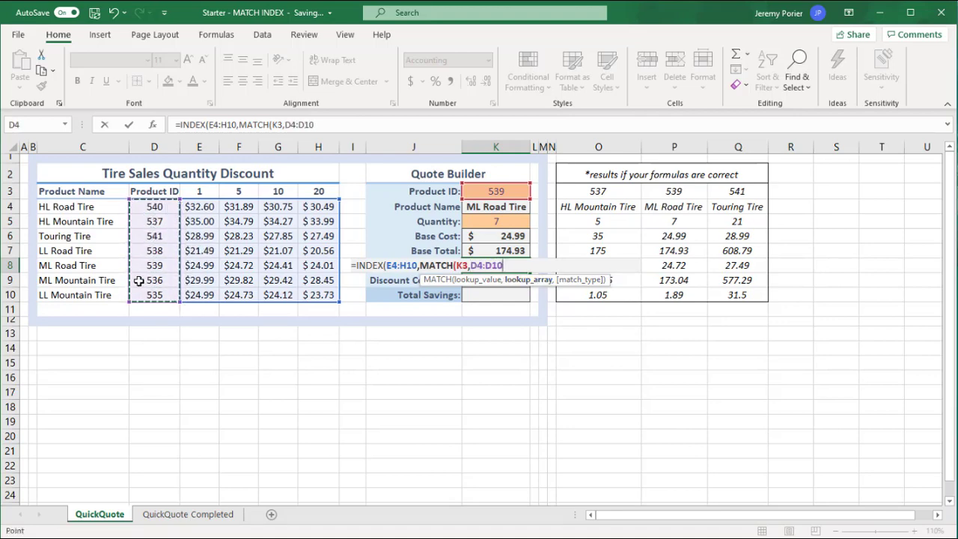
{"action": "type", "text": ","}
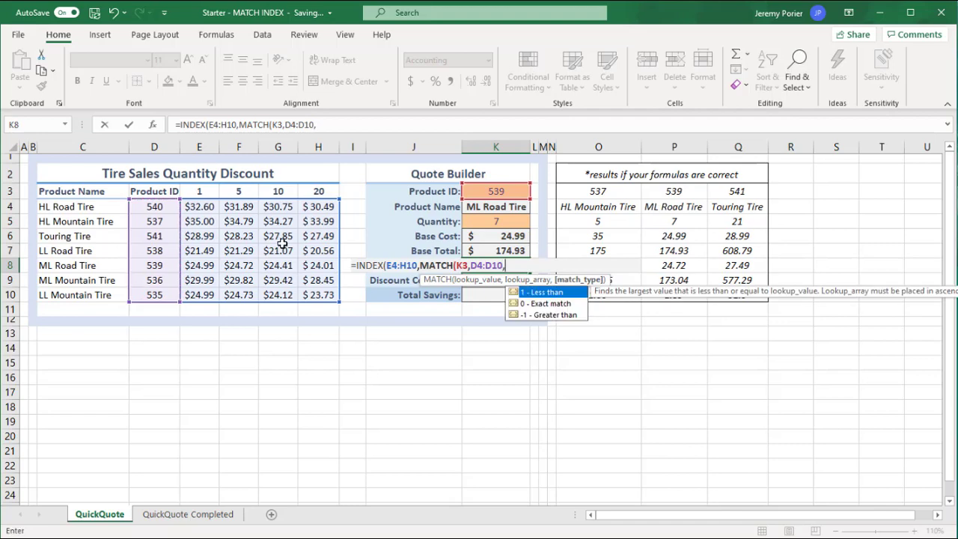
{"action": "left_click", "coordinate": [558, 307]}
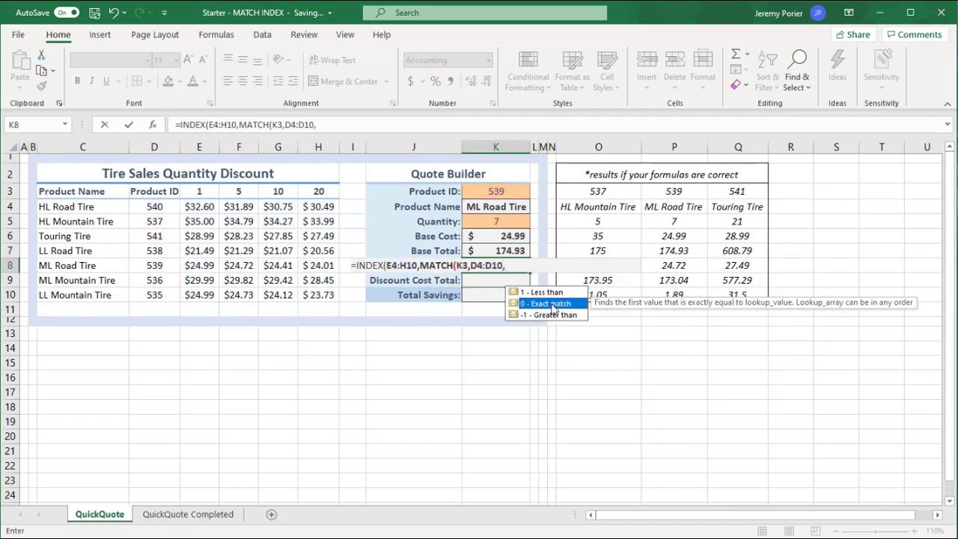
{"action": "double_click", "coordinate": [553, 308]}
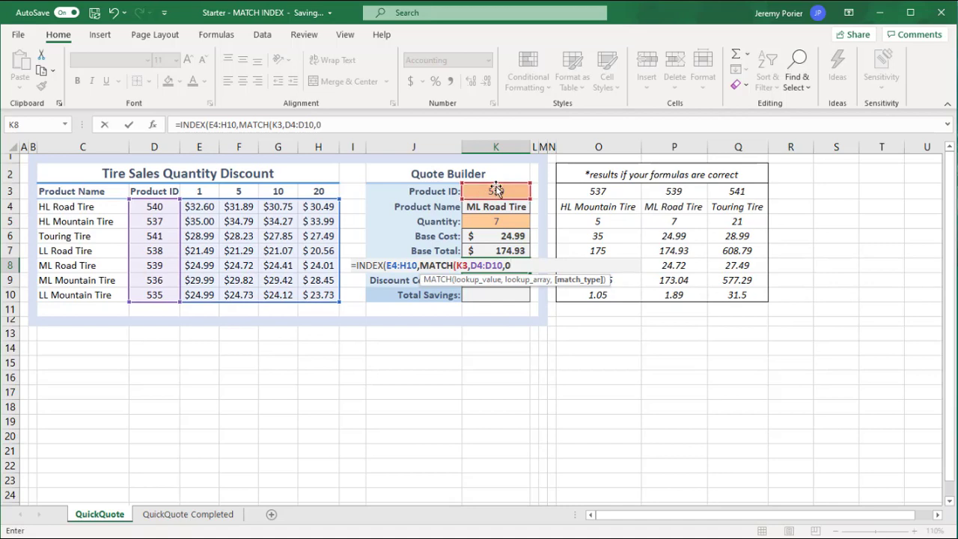
{"action": "type", "text": ")"}
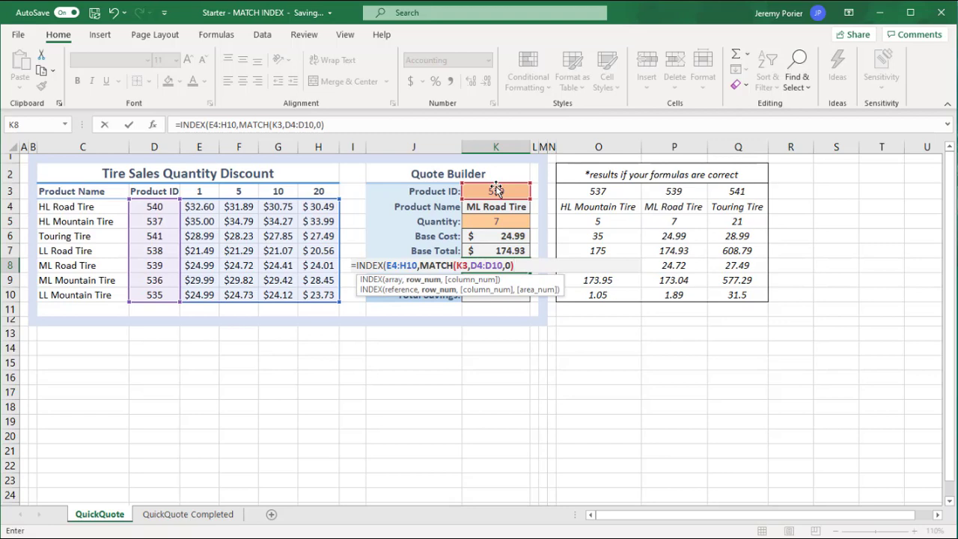
{"action": "type", "text": ","}
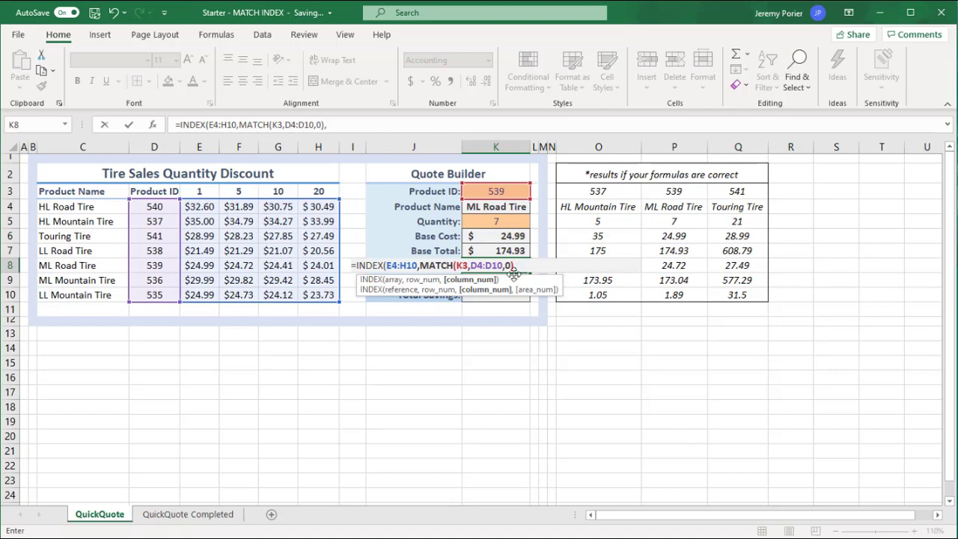
Complete K8's INDEX with the column number from MATCH of the Quantity K5 in E3:H3, using match type 1 (Less than).
{"action": "type", "text": "MATCH"}
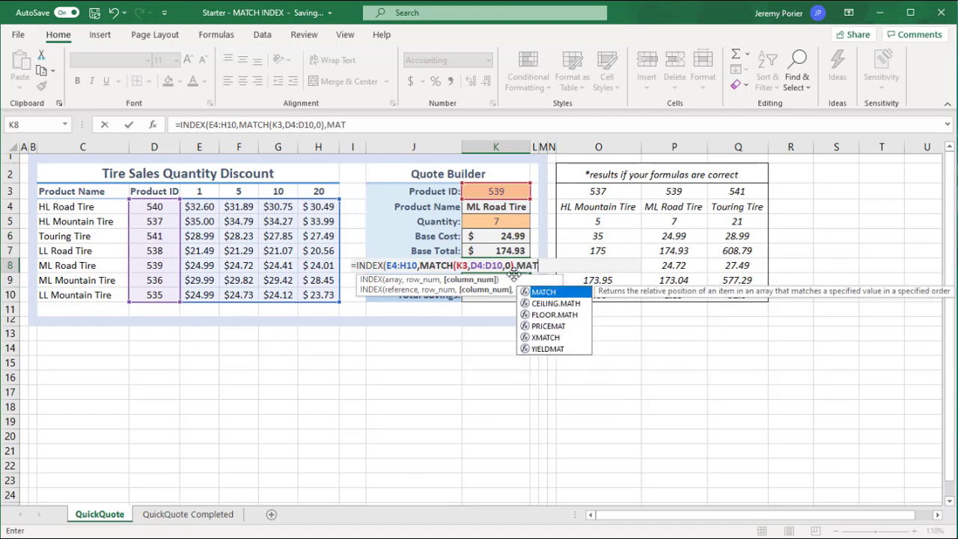
{"action": "type", "text": "("}
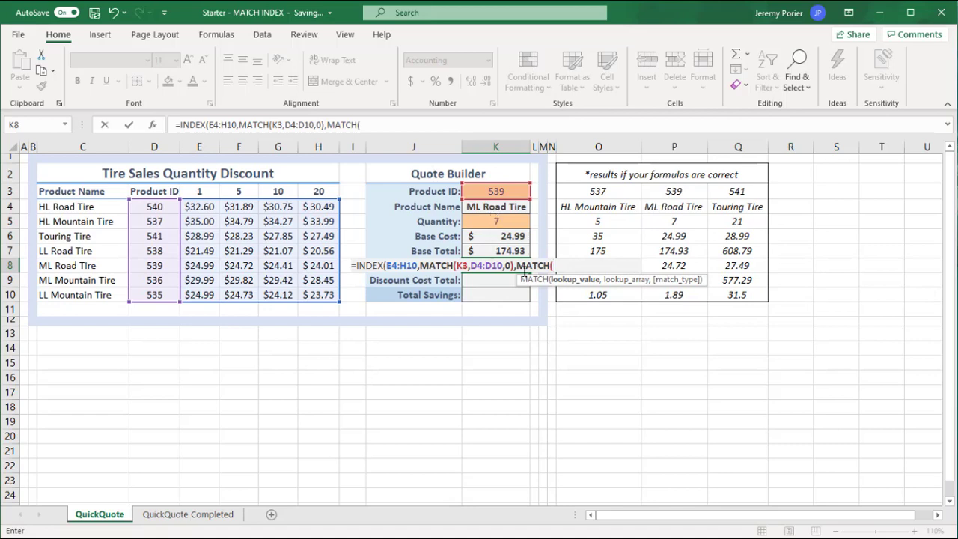
{"action": "left_click", "coordinate": [491, 220]}
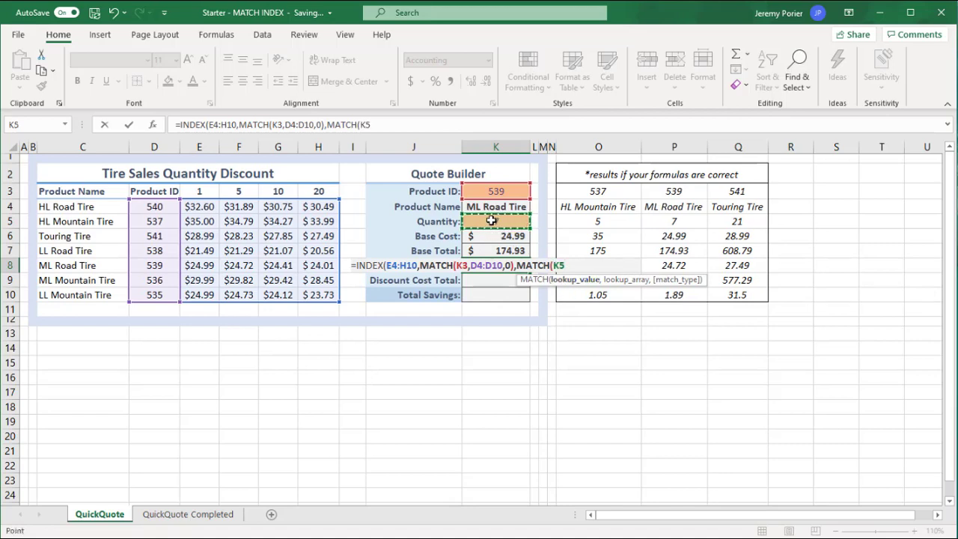
{"action": "type", "text": ","}
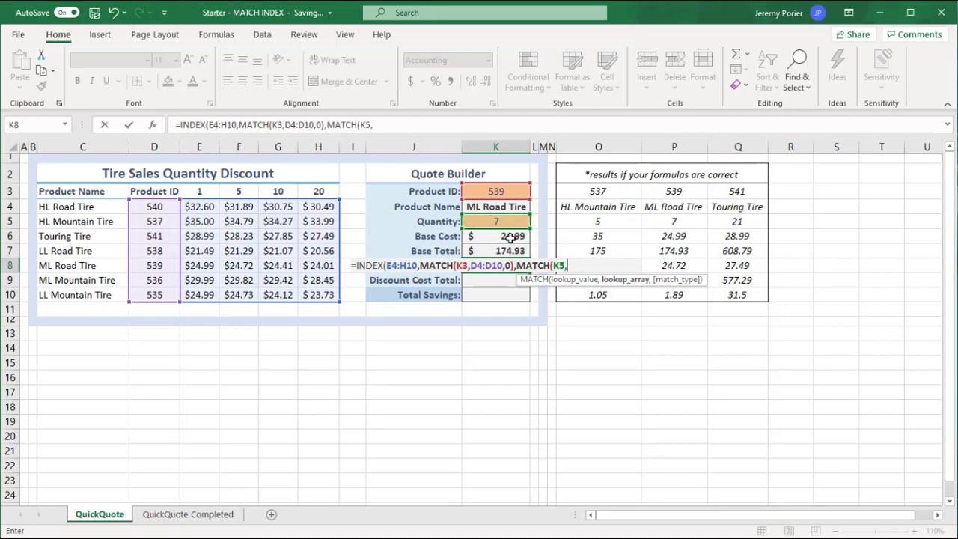
{"action": "left_click", "coordinate": [196, 191]}
{"action": "left_click_drag", "start_coordinate": [197, 191], "coordinate": [316, 188]}
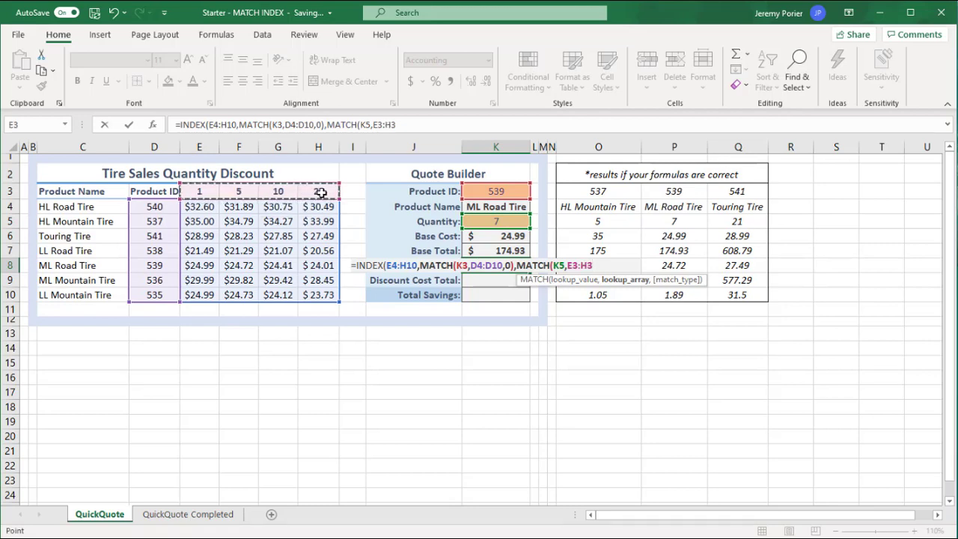
{"action": "type", "text": ","}
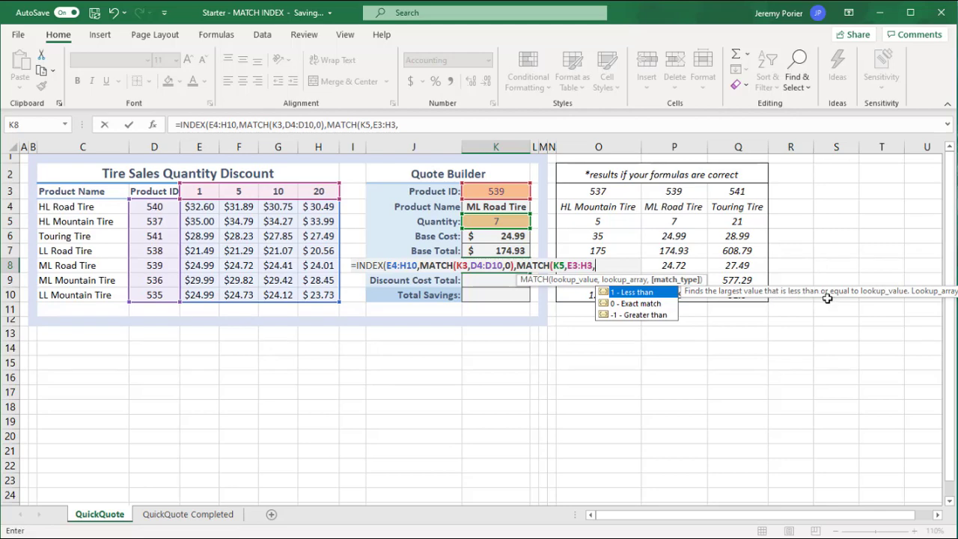
{"action": "double_click", "coordinate": [632, 292]}
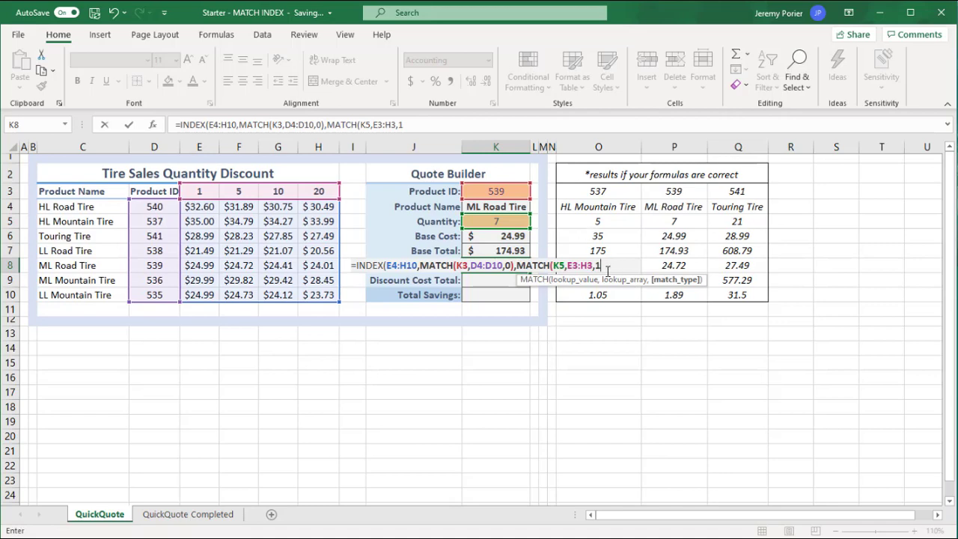
{"action": "type", "text": ")"}
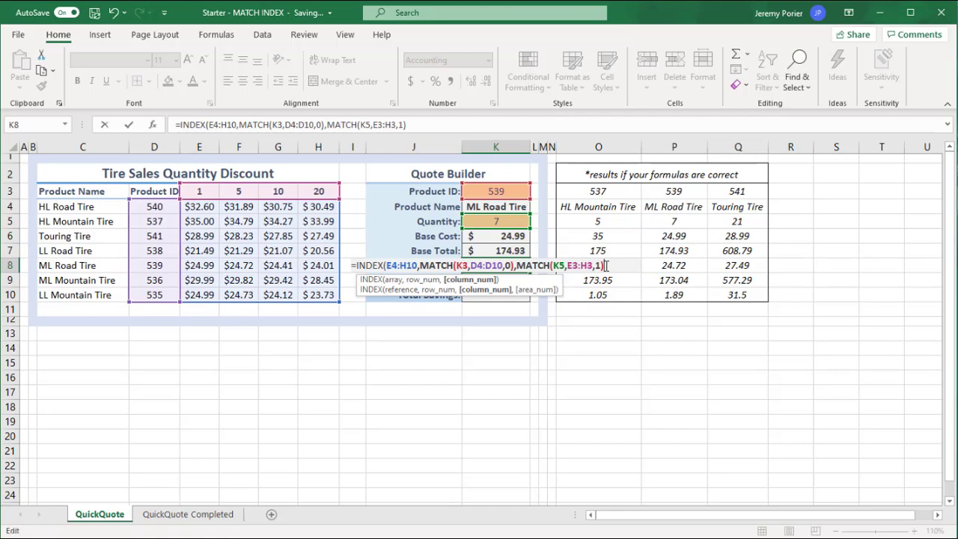
{"action": "type", "text": ")"}
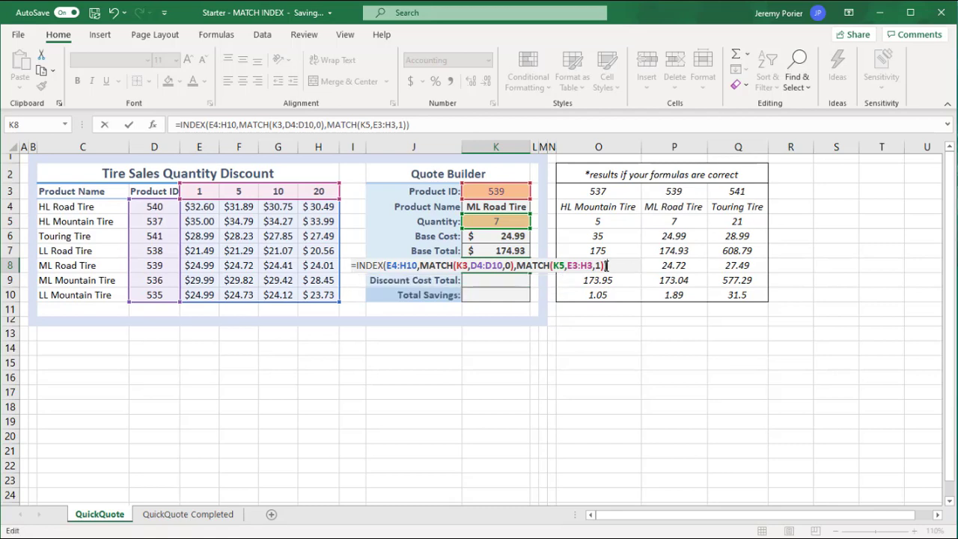
{"action": "key", "text": "Return"}
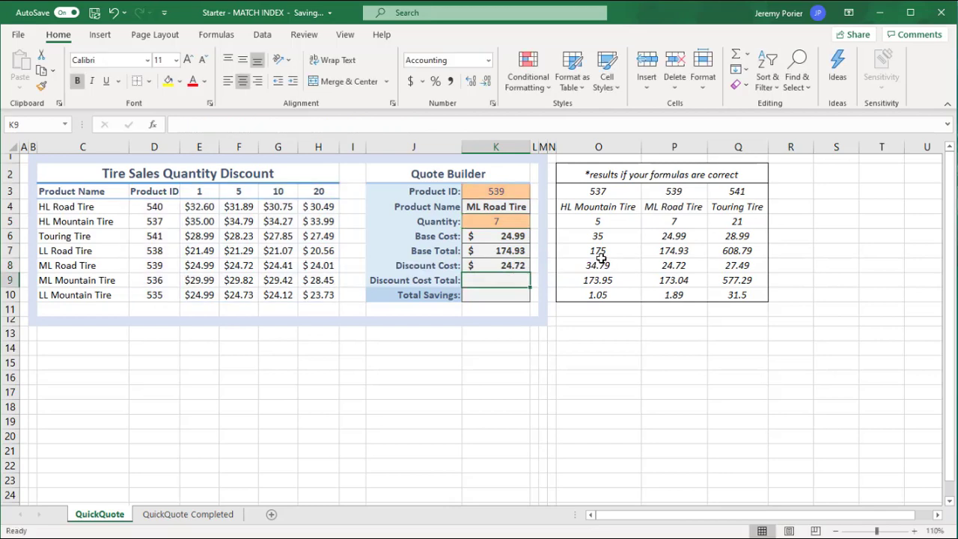
Compare the Discount Cost in K8 with the Product ID and Quantity inputs and product 539's row D8:H8.
{"action": "left_click", "coordinate": [488, 266]}
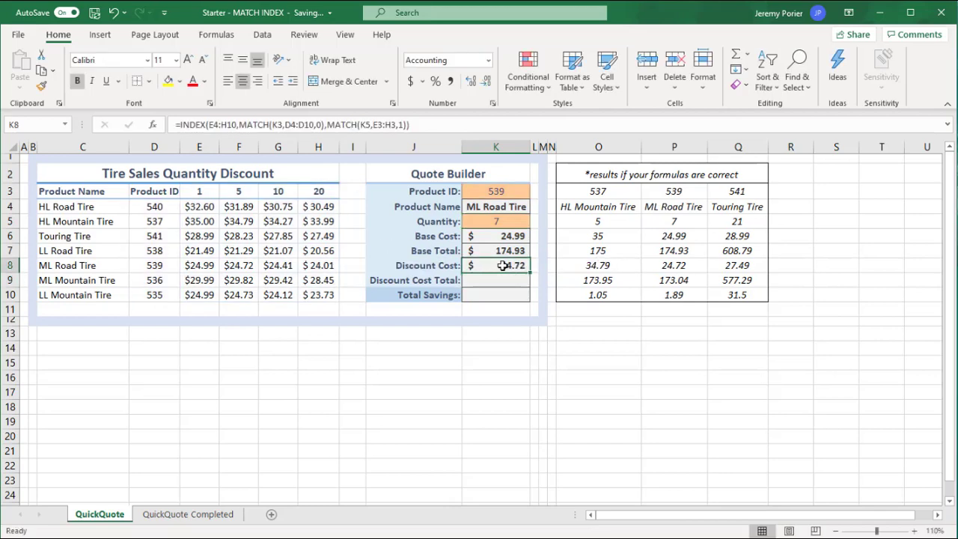
{"action": "left_click", "coordinate": [497, 190]}
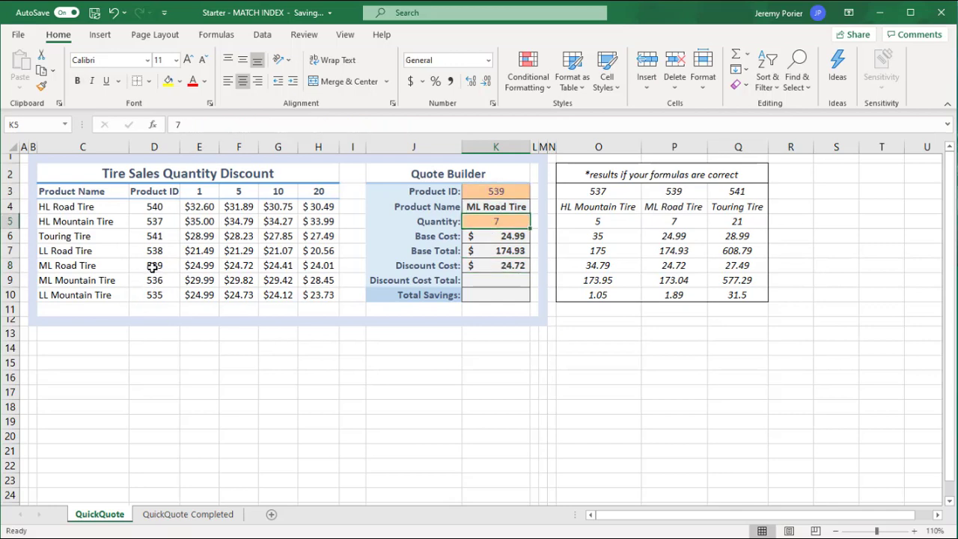
{"action": "left_click_drag", "start_coordinate": [152, 267], "coordinate": [311, 268]}
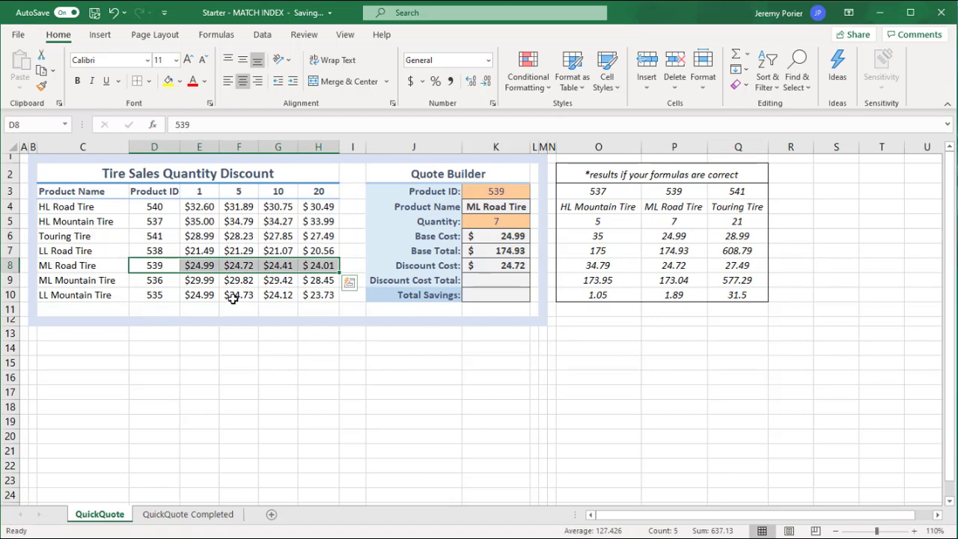
Set the Quantity in K5 to 11 and check the Discount Cost against the ML Road Tire row C8:H8.
{"action": "left_click", "coordinate": [508, 224]}
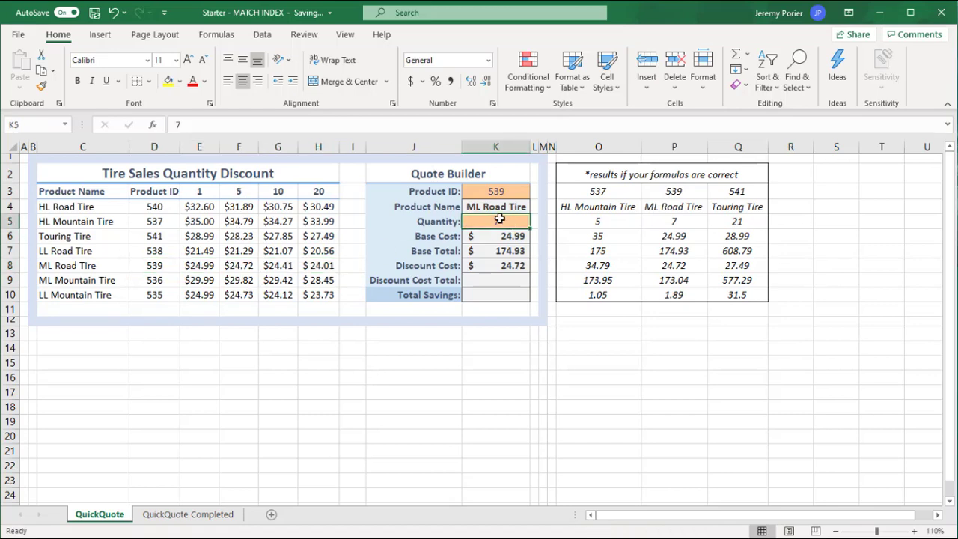
{"action": "type", "text": "11"}
{"action": "left_click", "coordinate": [489, 265]}
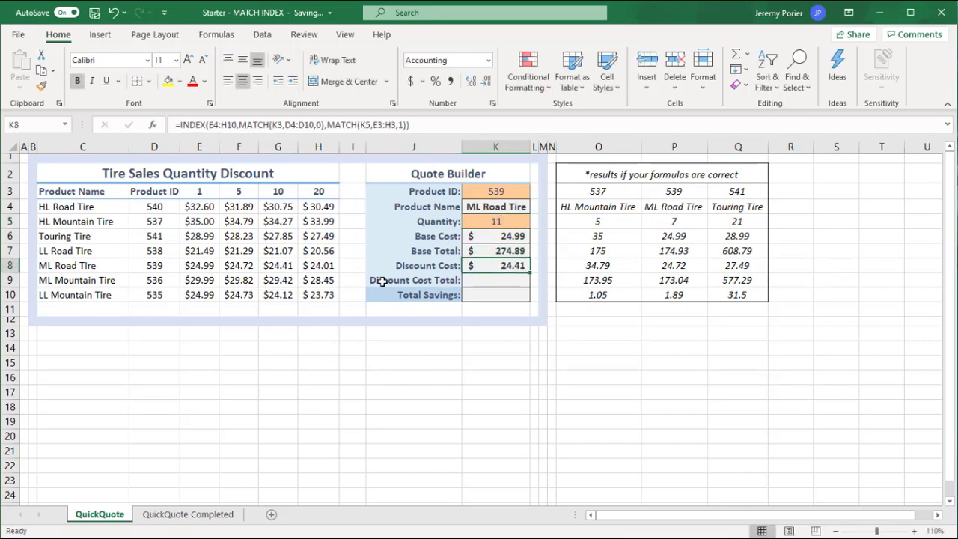
{"action": "left_click_drag", "start_coordinate": [75, 266], "coordinate": [324, 266]}
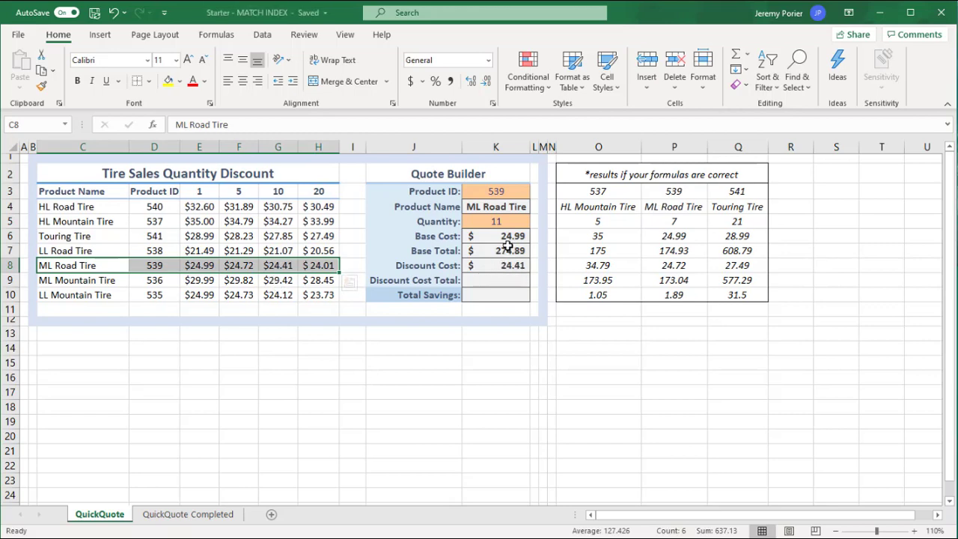
Set the Quantity in K5 to 10 to test the Discount Cost at an exact discount threshold.
{"action": "left_click", "coordinate": [499, 221]}
{"action": "type", "text": "10"}
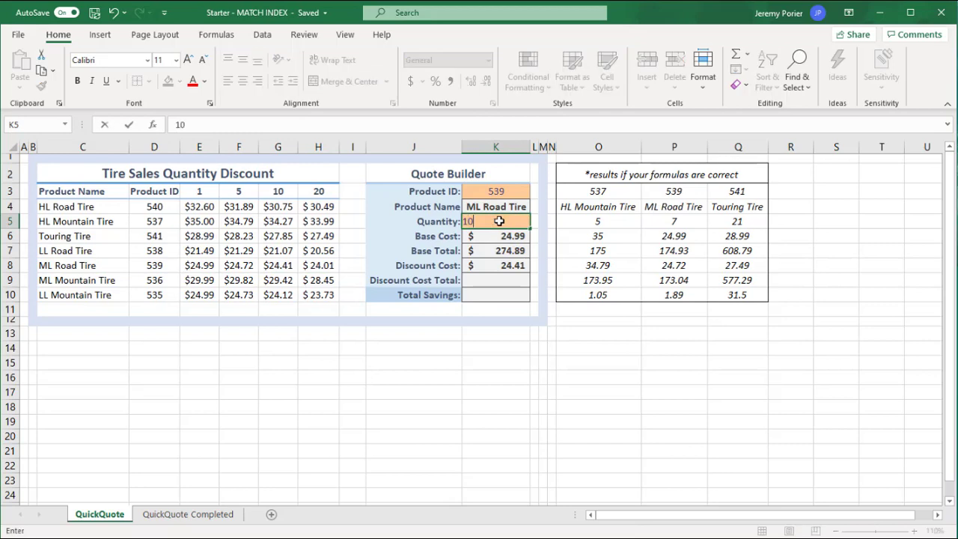
{"action": "key", "text": "Return"}
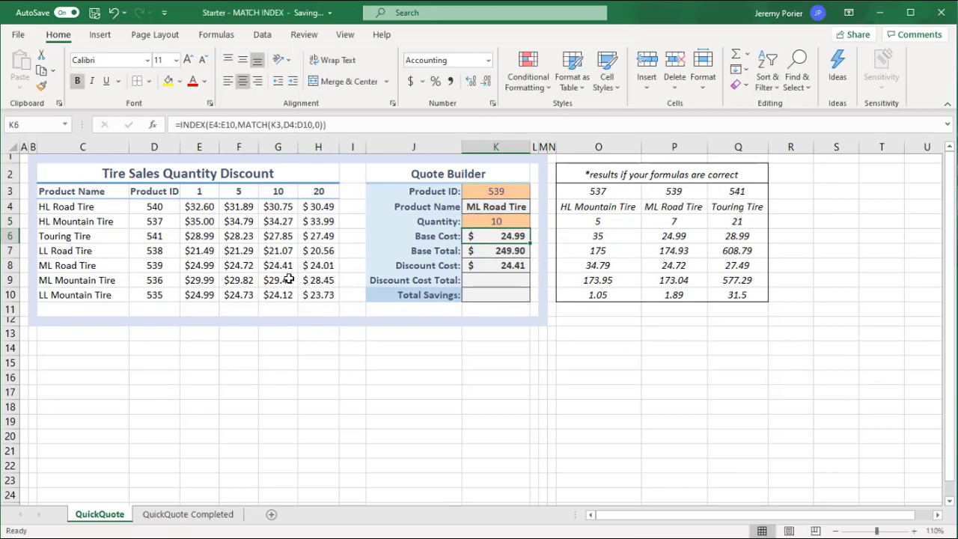
Set the Quantity in K5 to 1000 and compare the Discount Cost with the ML Road Tire row C8:H8.
{"action": "left_click", "coordinate": [516, 220]}
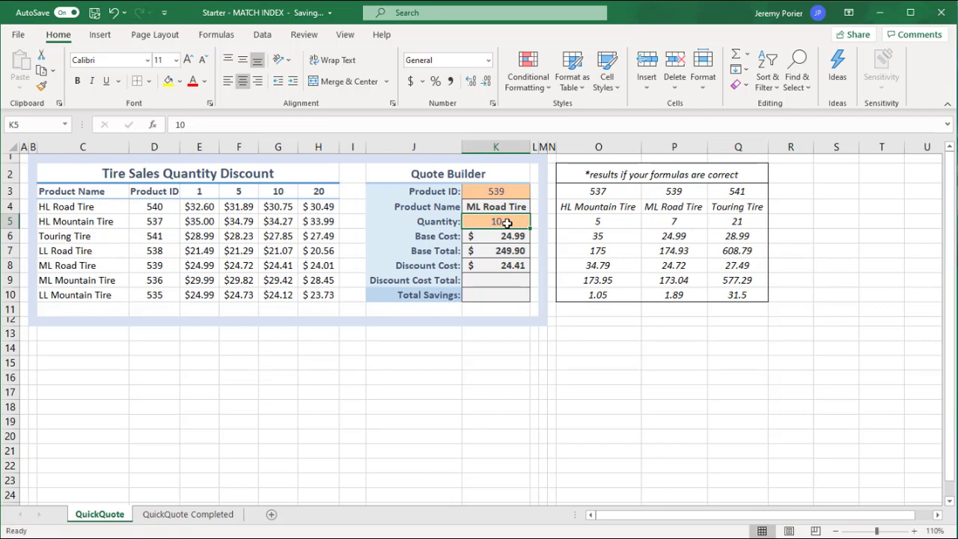
{"action": "type", "text": "00"}
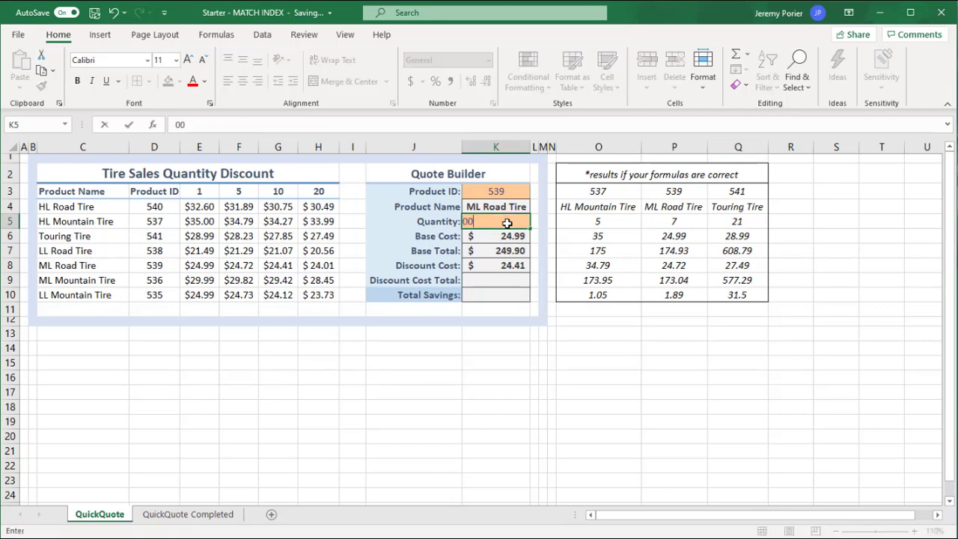
{"action": "key", "text": "BackSpace"}
{"action": "key", "text": "BackSpace"}
{"action": "type", "text": "1000"}
{"action": "key", "text": "Return"}
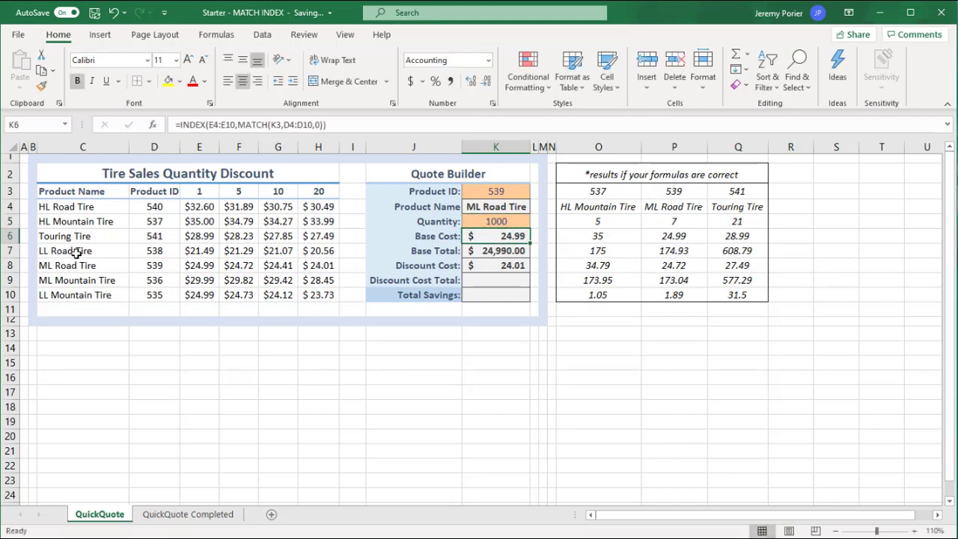
{"action": "left_click_drag", "start_coordinate": [80, 259], "coordinate": [308, 264]}
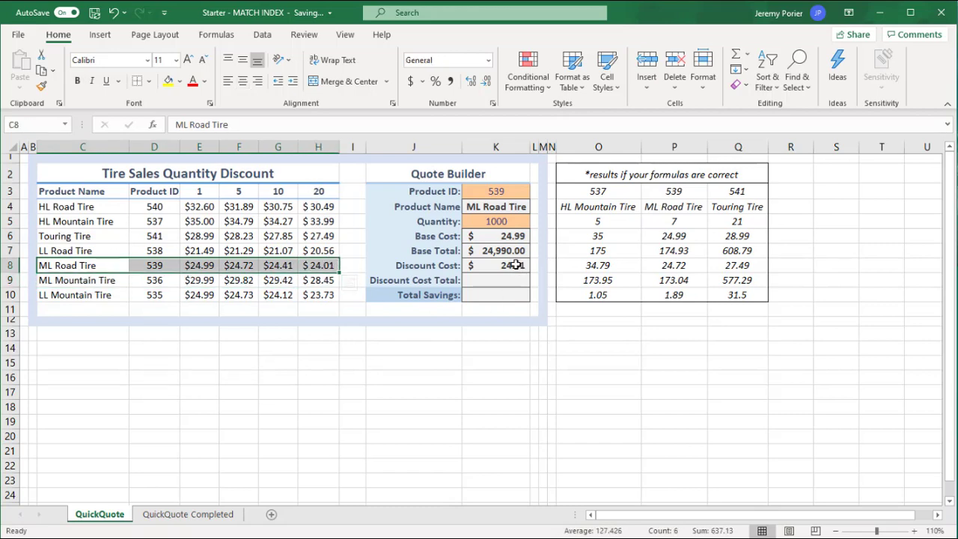
Set the Quantity in K5 to 18 to test the Discount Cost between the 10 and 20 thresholds.
{"action": "left_click", "coordinate": [508, 222]}
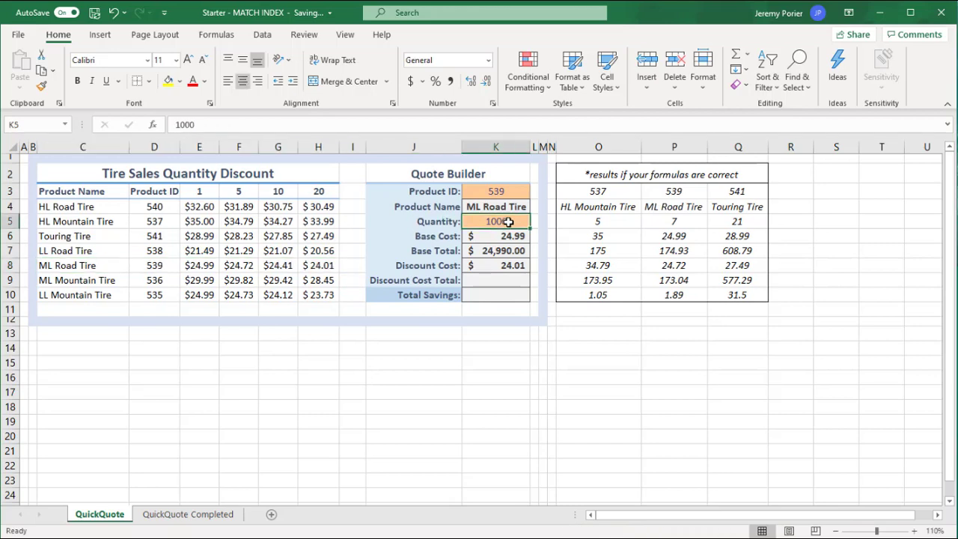
{"action": "type", "text": "18"}
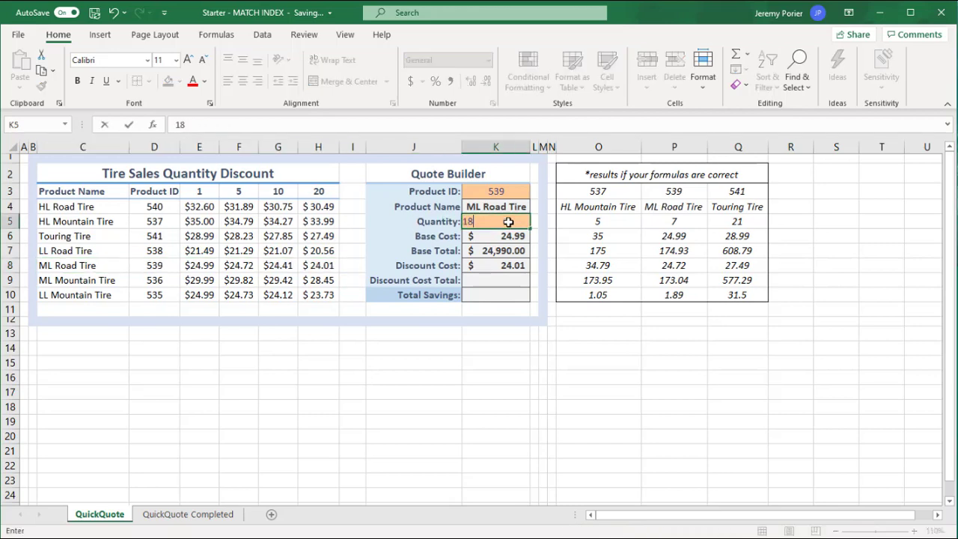
{"action": "key", "text": "Return"}
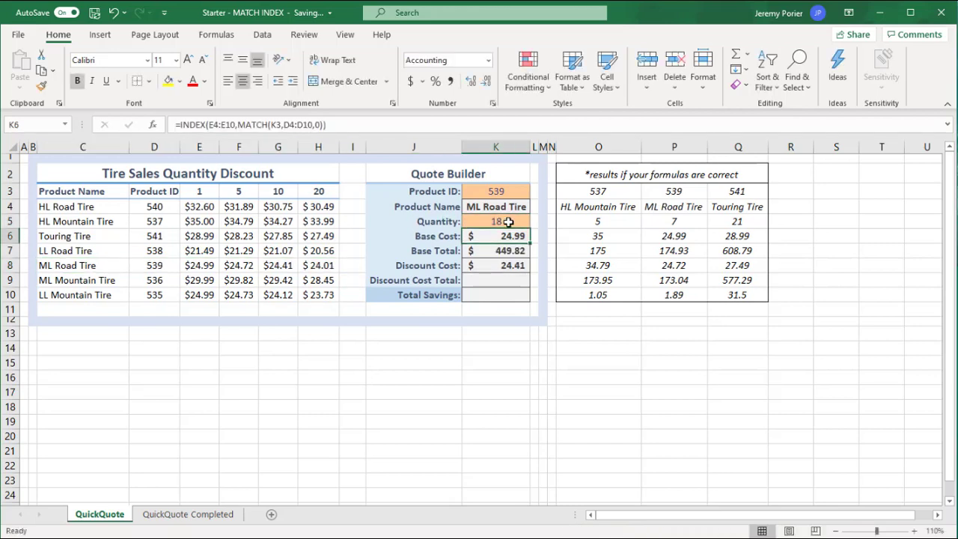
Calculate the Discount Cost Total in K9 by multiplying Discount Cost by Quantity with =K8*K5.
{"action": "left_click", "coordinate": [495, 286]}
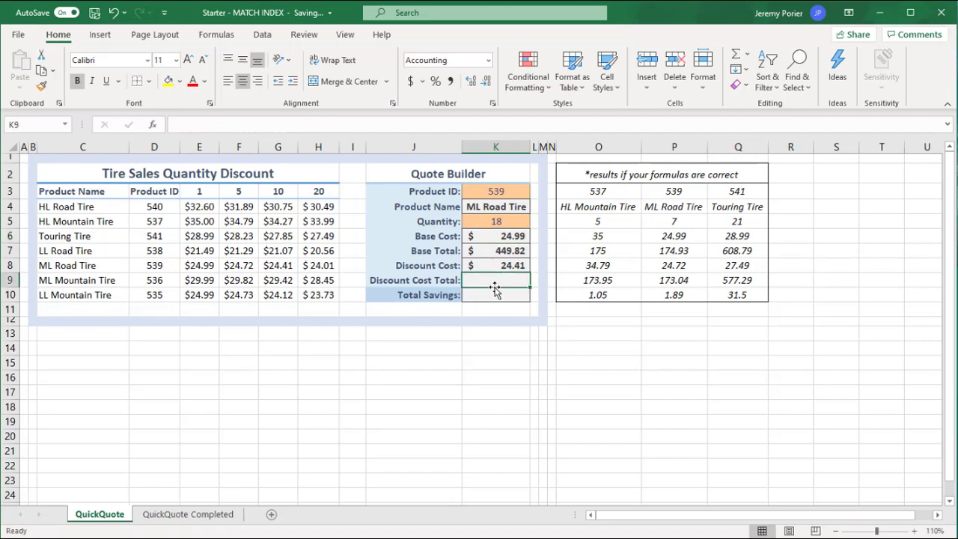
{"action": "type", "text": "="}
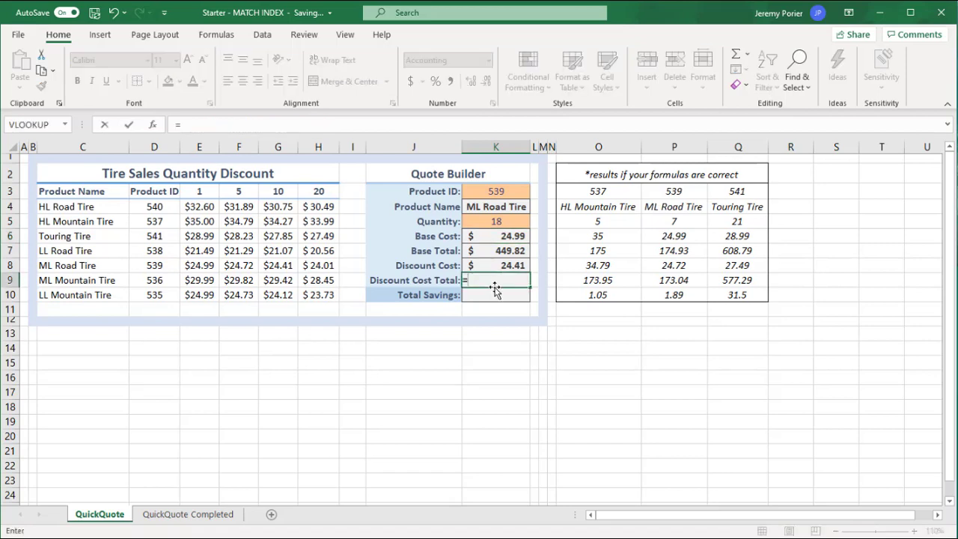
{"action": "left_click", "coordinate": [505, 267]}
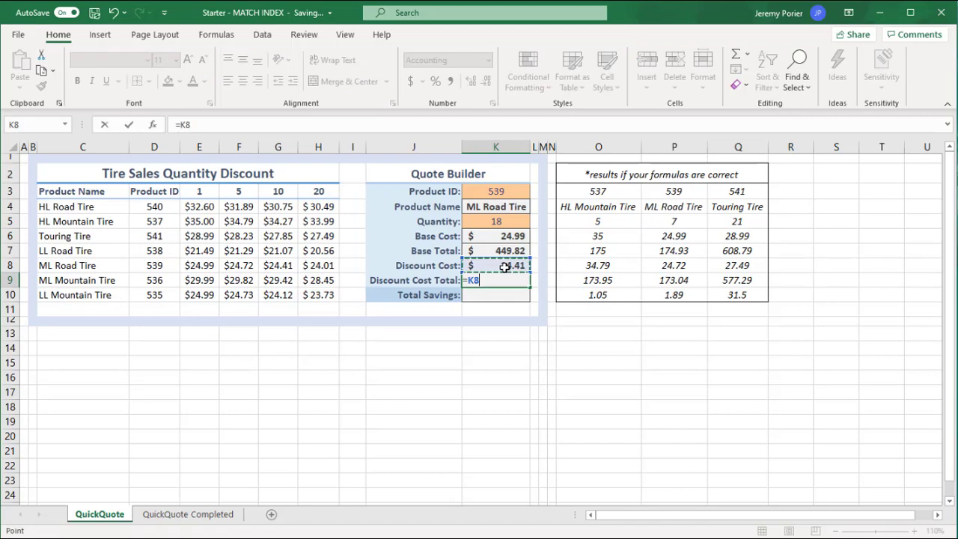
{"action": "type", "text": "*"}
{"action": "left_click", "coordinate": [490, 221]}
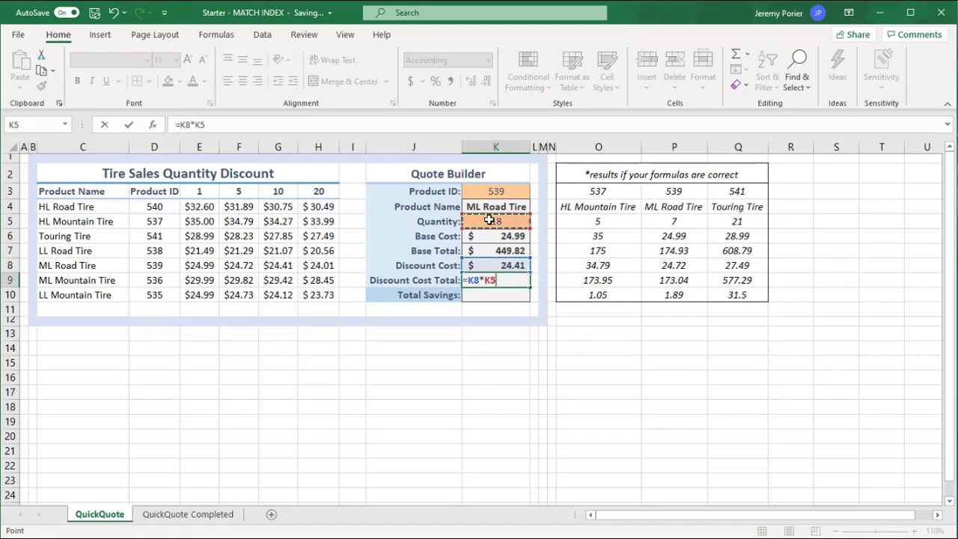
{"action": "key", "text": "Return"}
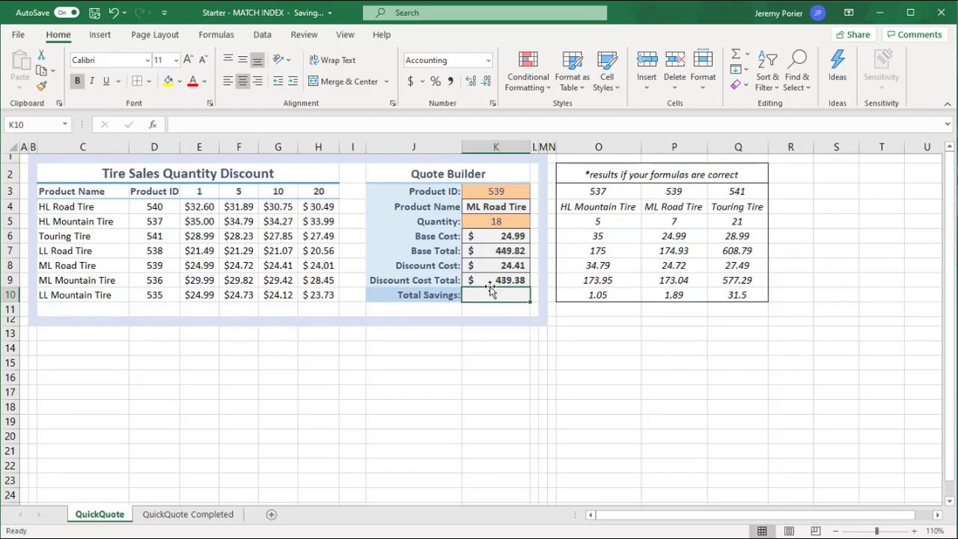
Calculate Total Savings in K10 by subtracting the Discount Cost Total from the Base Total with =K7-K9.
{"action": "type", "text": "="}
{"action": "left_click", "coordinate": [515, 251]}
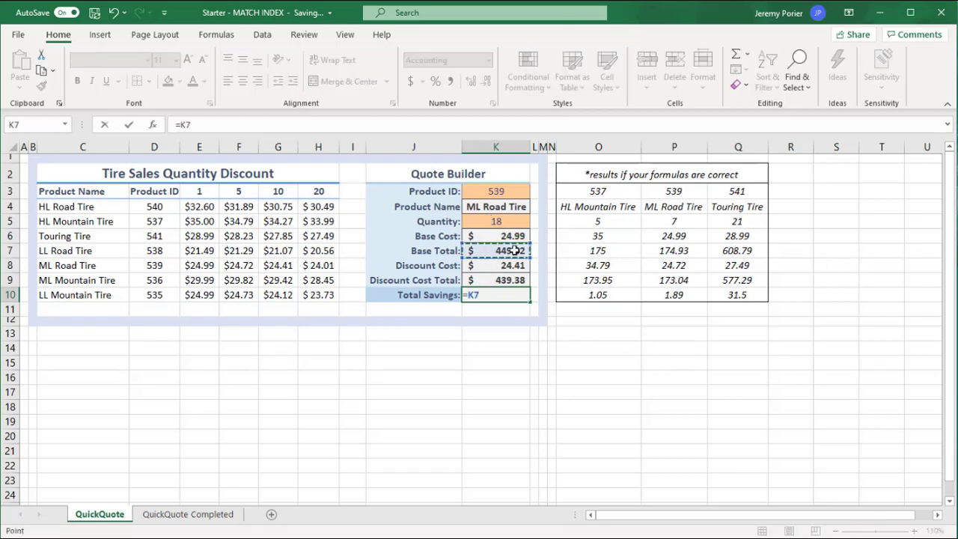
{"action": "type", "text": "-"}
{"action": "left_click", "coordinate": [500, 278]}
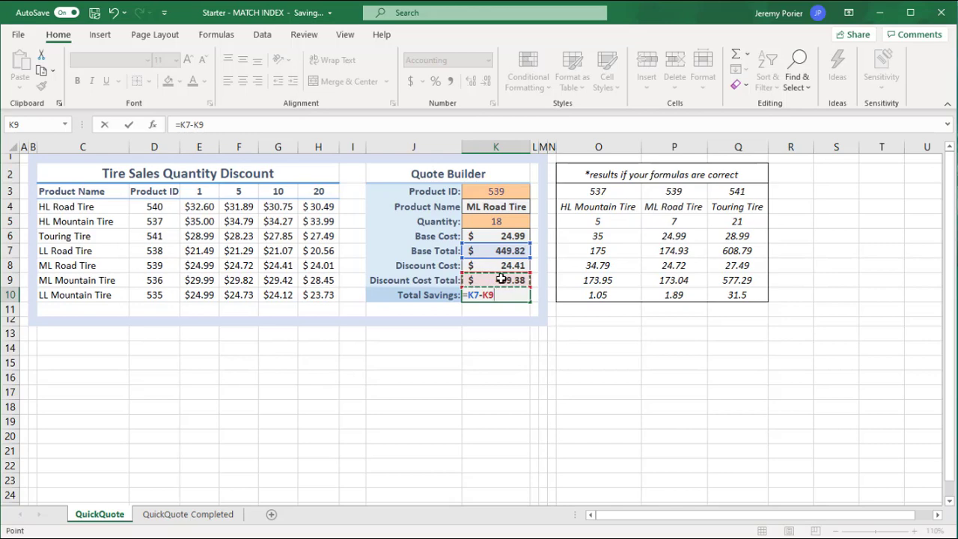
{"action": "key", "text": "Return"}
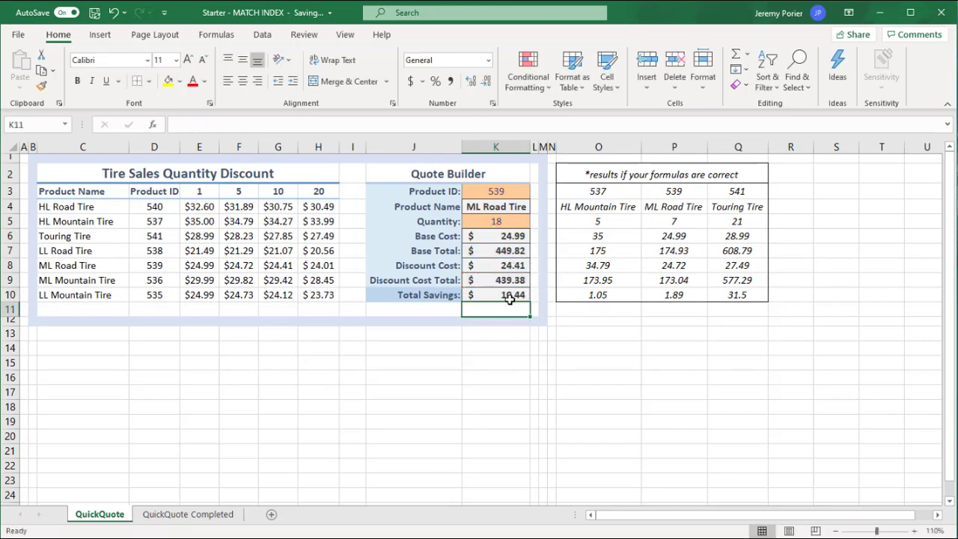
{"action": "left_click", "coordinate": [509, 297]}
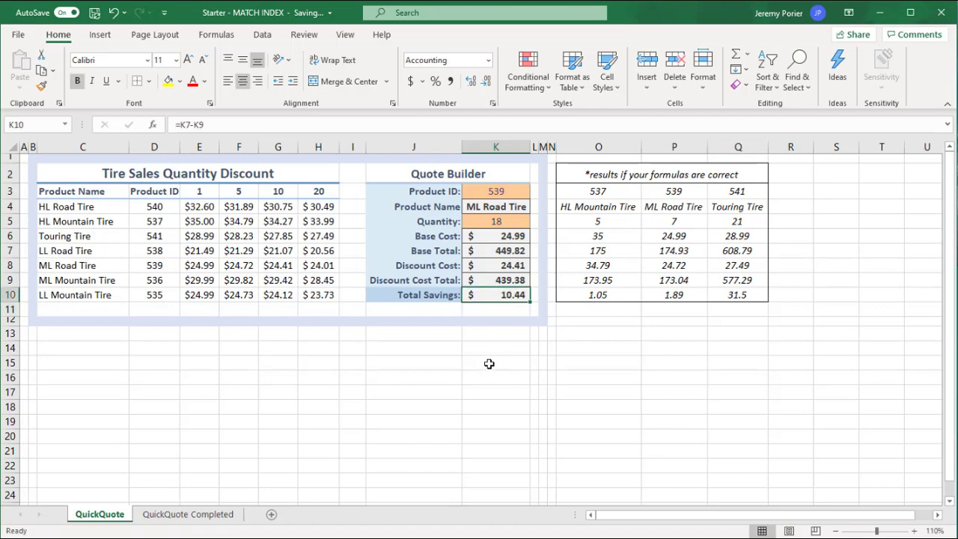
Set the Product ID in K3 to 537 and the Quantity in K5 to 5, and compare the quote with the expected results in O3:O10.
{"action": "left_click_drag", "start_coordinate": [593, 174], "coordinate": [634, 295]}
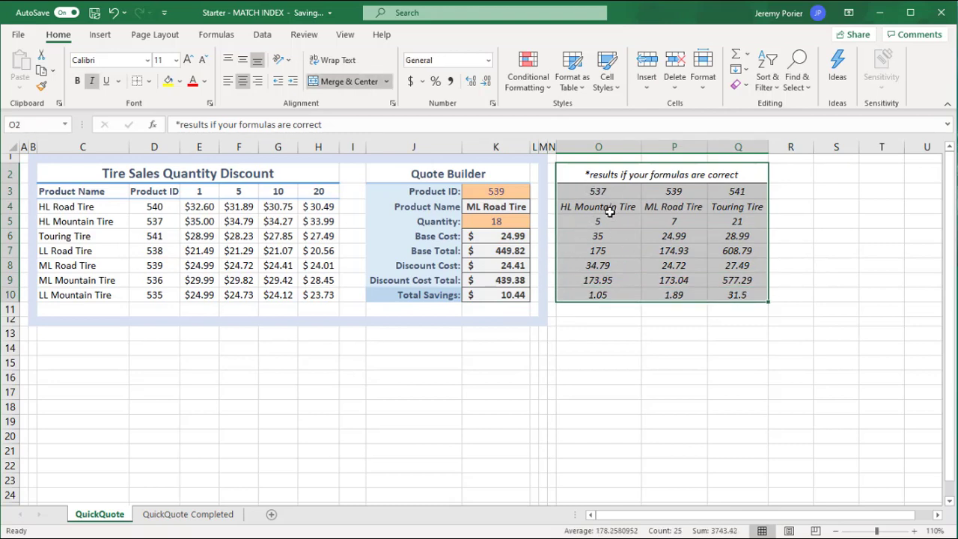
{"action": "left_click_drag", "start_coordinate": [601, 193], "coordinate": [604, 294]}
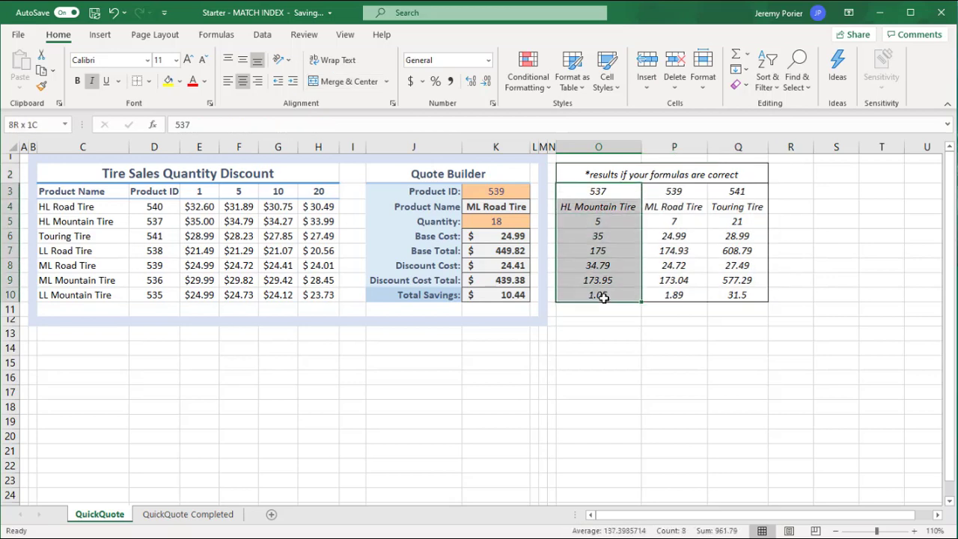
{"action": "left_click", "coordinate": [494, 192]}
{"action": "type", "text": "5"}
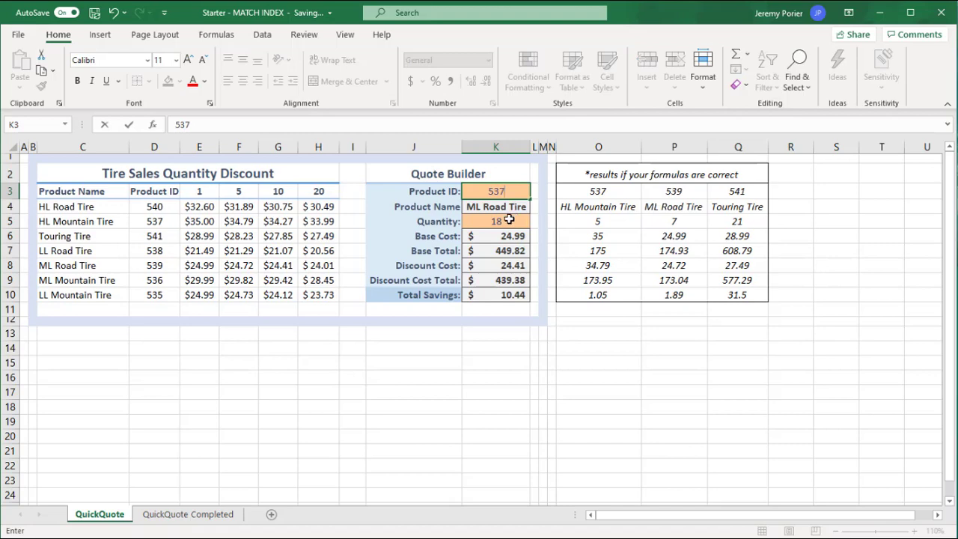
{"action": "left_click", "coordinate": [510, 219]}
{"action": "type", "text": "5"}
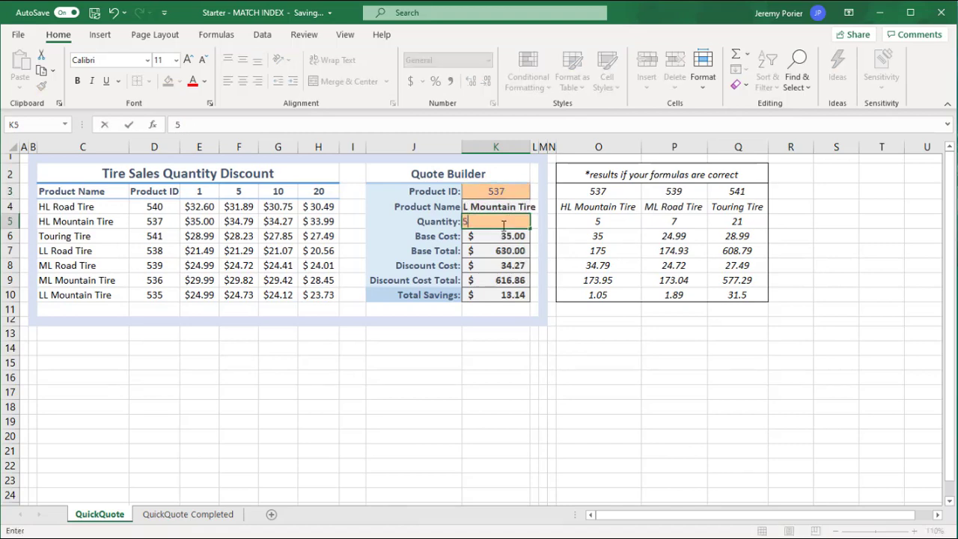
{"action": "key", "text": "Return"}
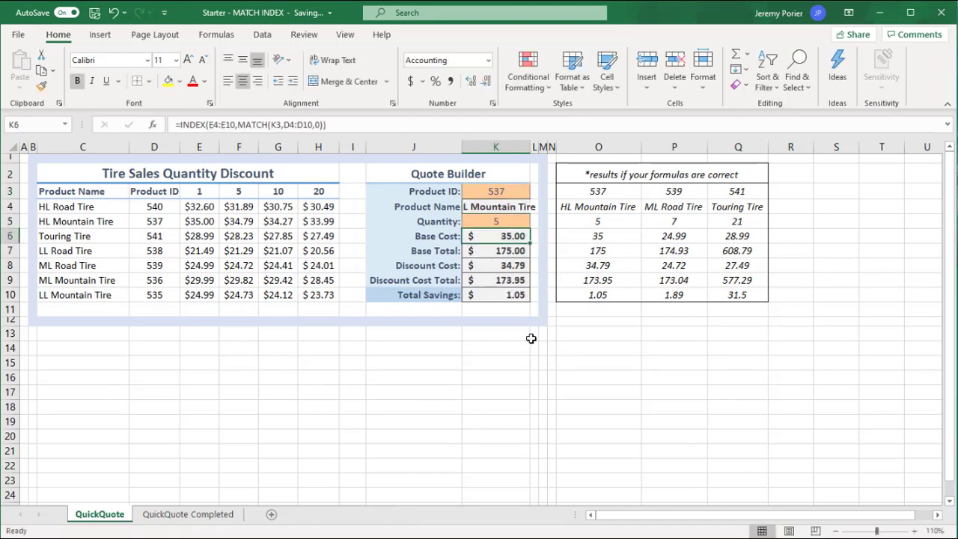
{"action": "left_click", "coordinate": [595, 235]}
{"action": "left_click", "coordinate": [601, 252]}
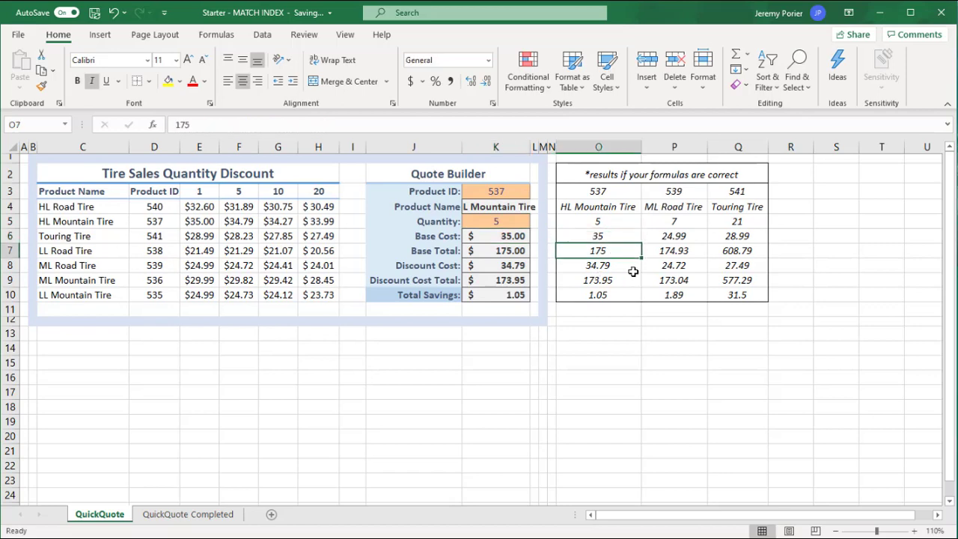
{"action": "left_click", "coordinate": [611, 267]}
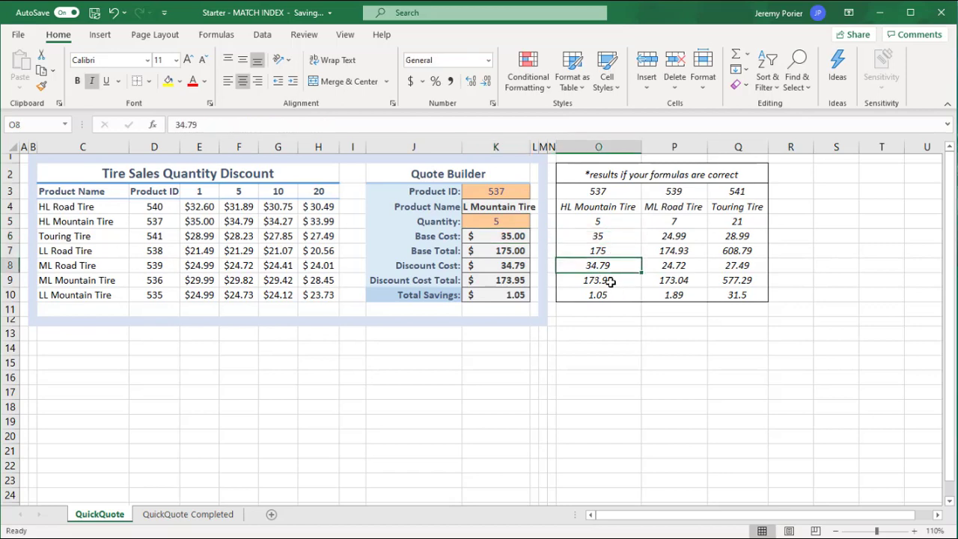
{"action": "left_click", "coordinate": [611, 281]}
{"action": "left_click", "coordinate": [611, 296]}
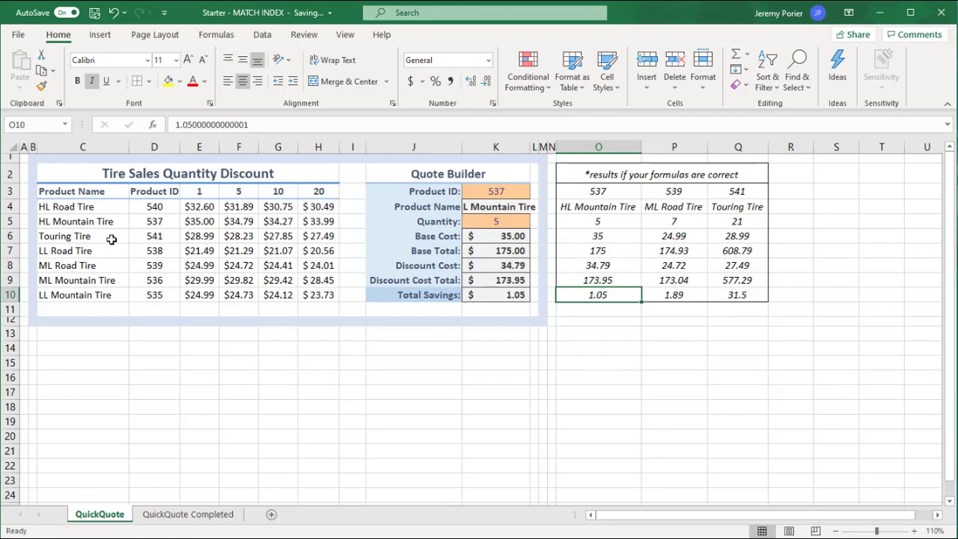
Examine the Tire Sales Quantity Discount table's Product Name range C4:C10, Product ID range D4:D10 and price range E4:H10.
{"action": "left_click", "coordinate": [83, 207]}
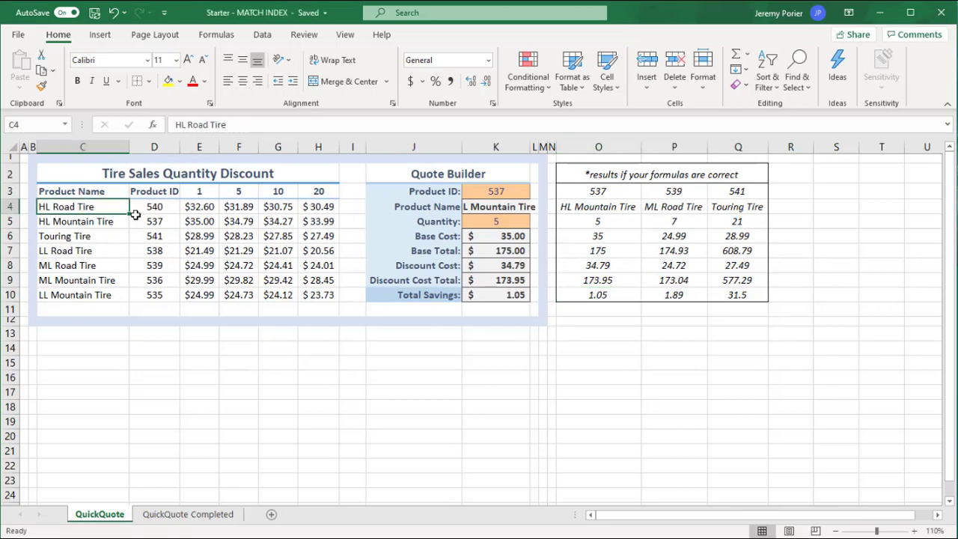
{"action": "left_click_drag", "start_coordinate": [154, 205], "coordinate": [153, 295]}
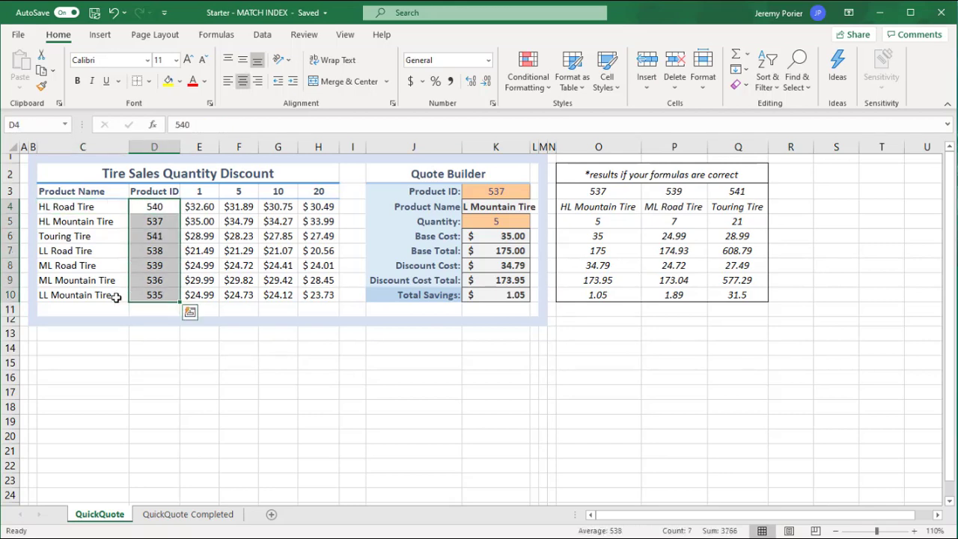
{"action": "left_click_drag", "start_coordinate": [154, 206], "coordinate": [322, 206]}
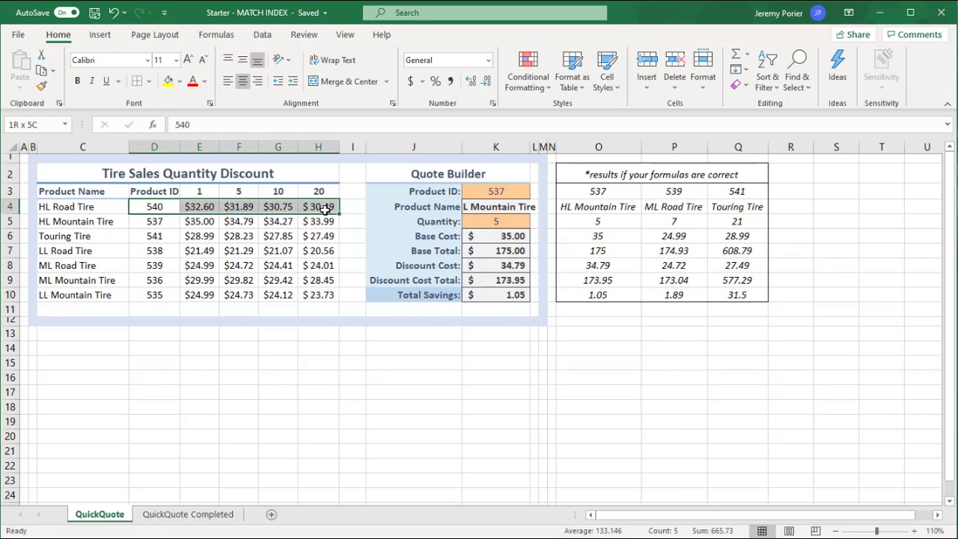
{"action": "left_click", "coordinate": [232, 251]}
{"action": "left_click_drag", "start_coordinate": [193, 208], "coordinate": [319, 297]}
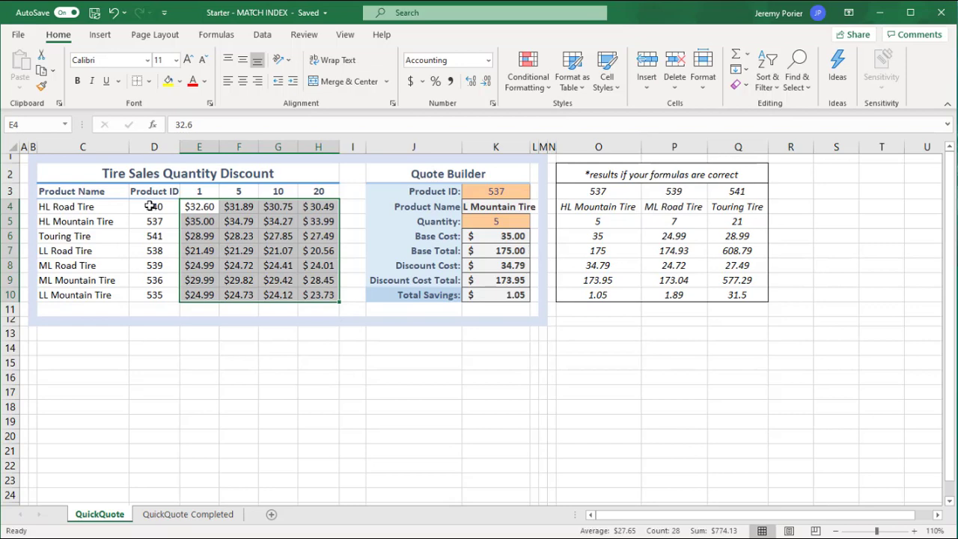
{"action": "left_click_drag", "start_coordinate": [150, 206], "coordinate": [143, 295]}
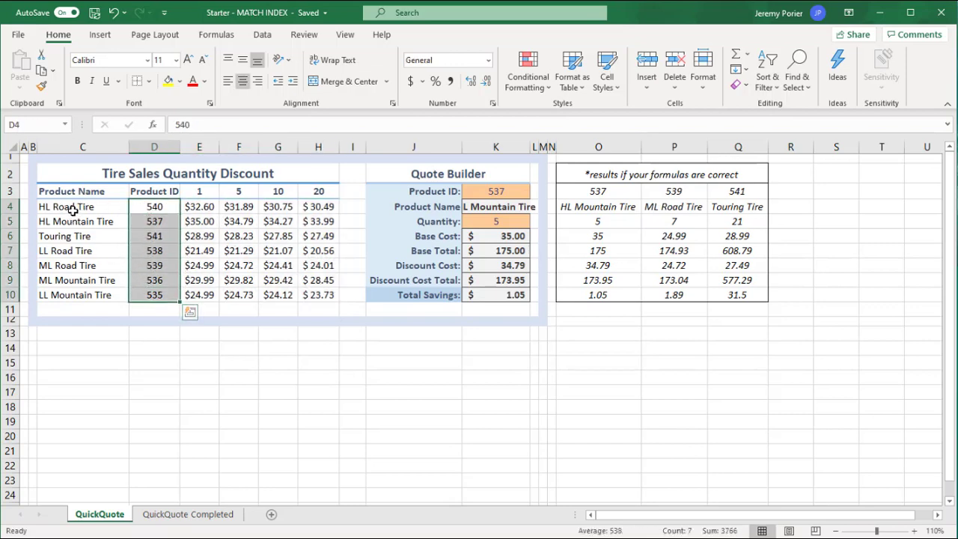
{"action": "left_click_drag", "start_coordinate": [73, 211], "coordinate": [154, 295]}
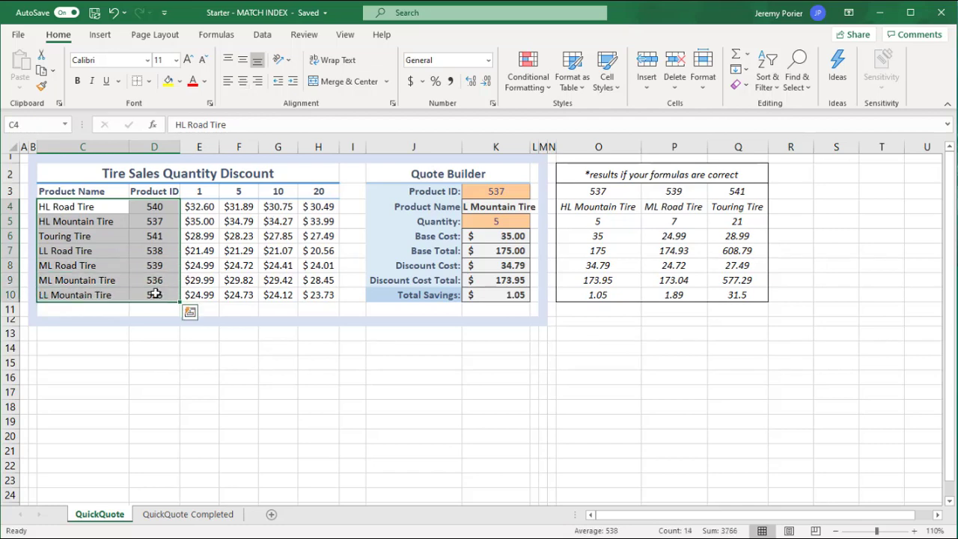
{"action": "left_click", "coordinate": [171, 208]}
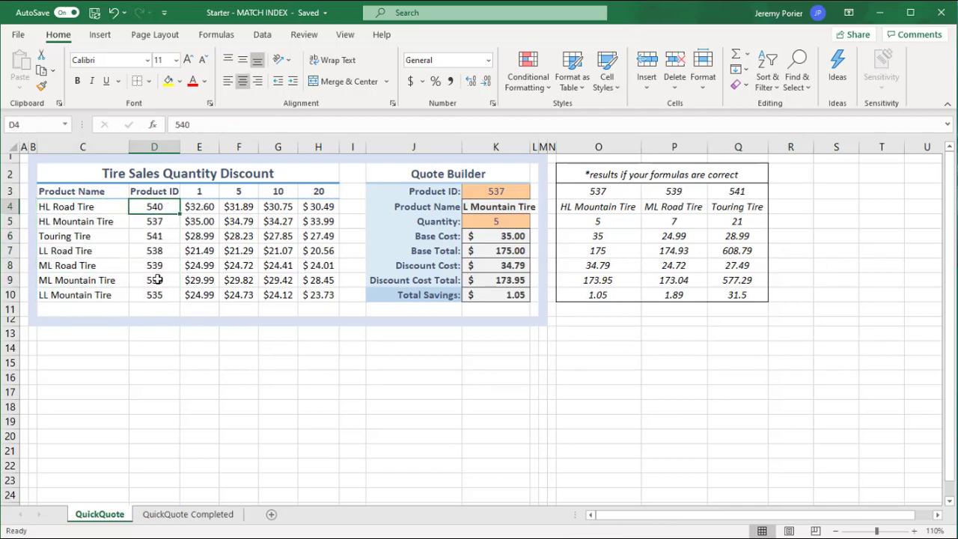
{"action": "left_click_drag", "start_coordinate": [100, 208], "coordinate": [96, 297]}
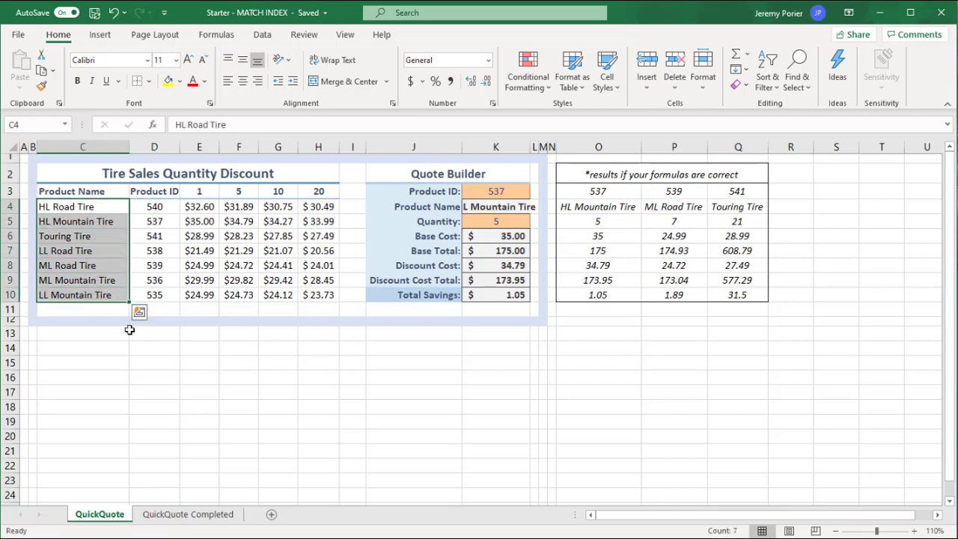